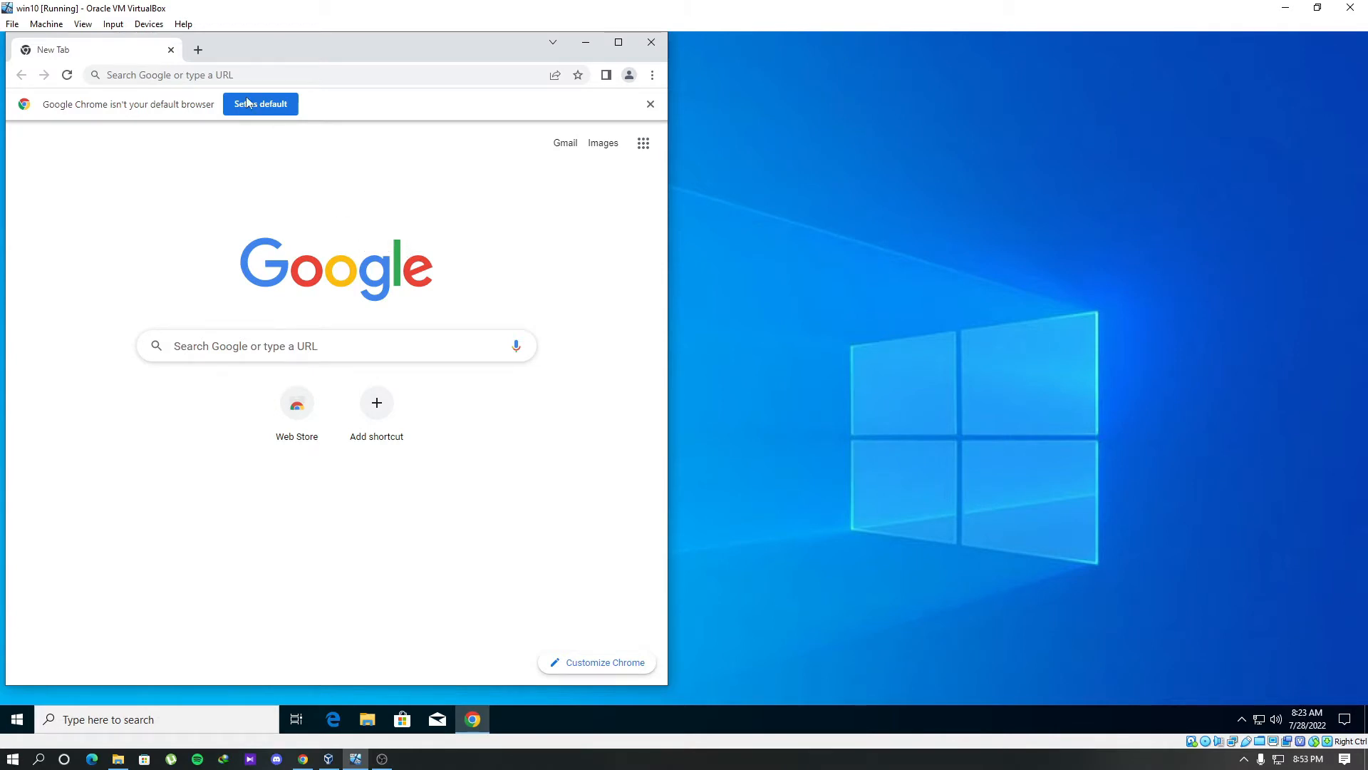
Reach Facebook's login form via a 'fa' address-bar search, then bring up the host's test credentials.
left_click(233, 74)
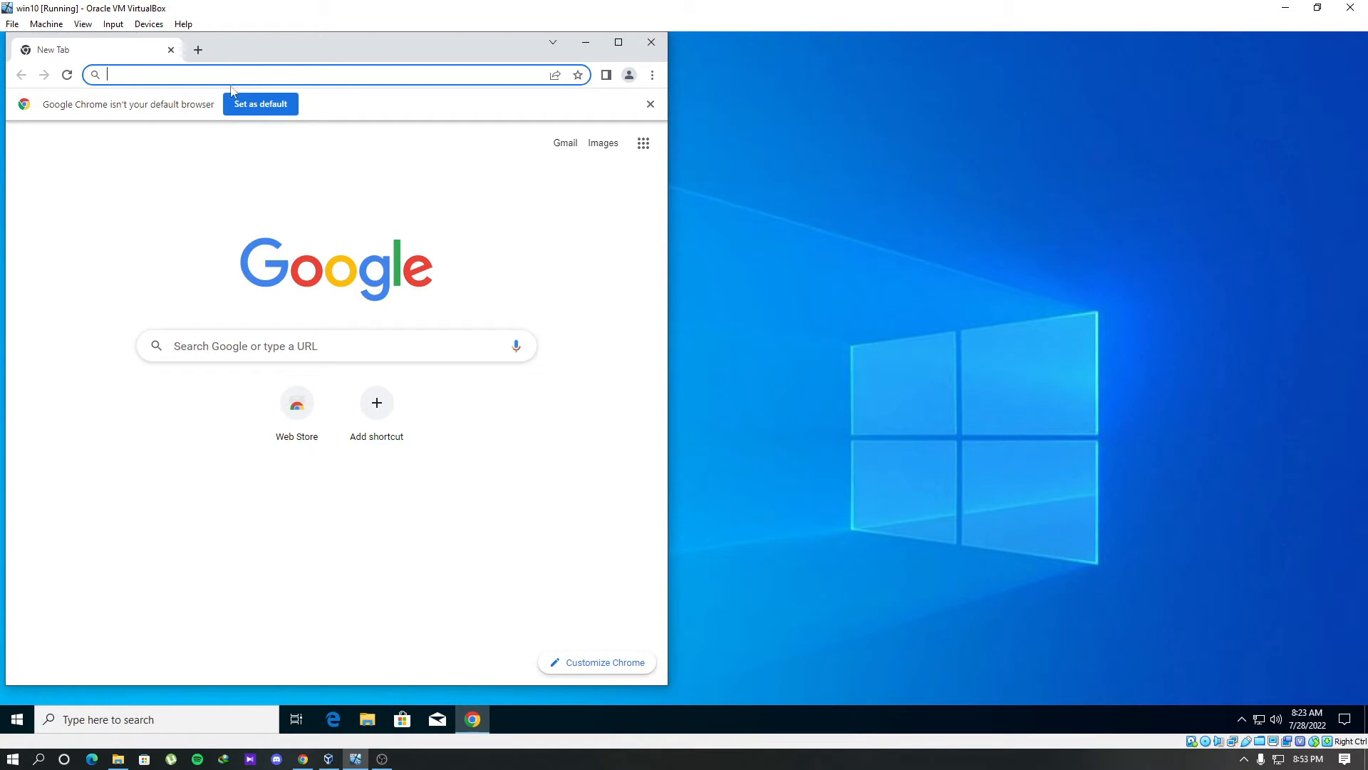
type("fa")
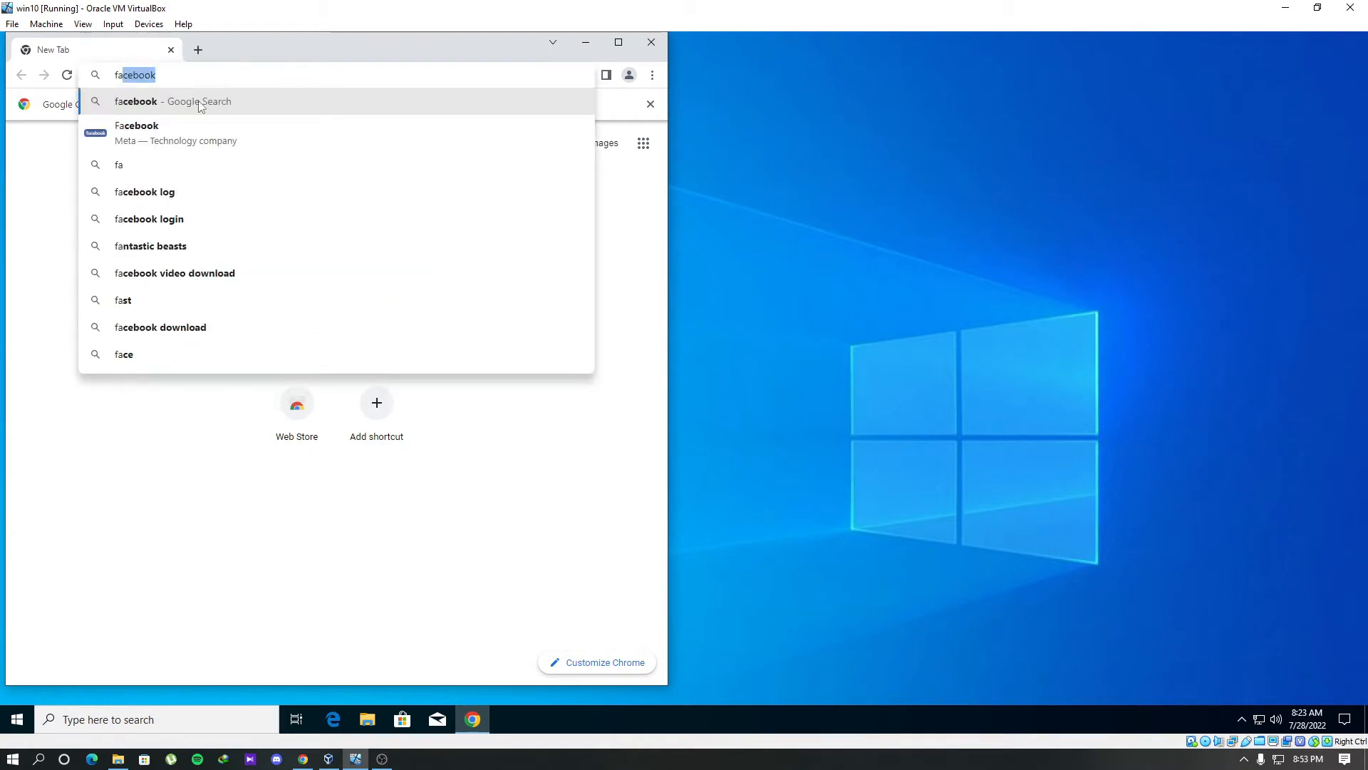
left_click(199, 104)
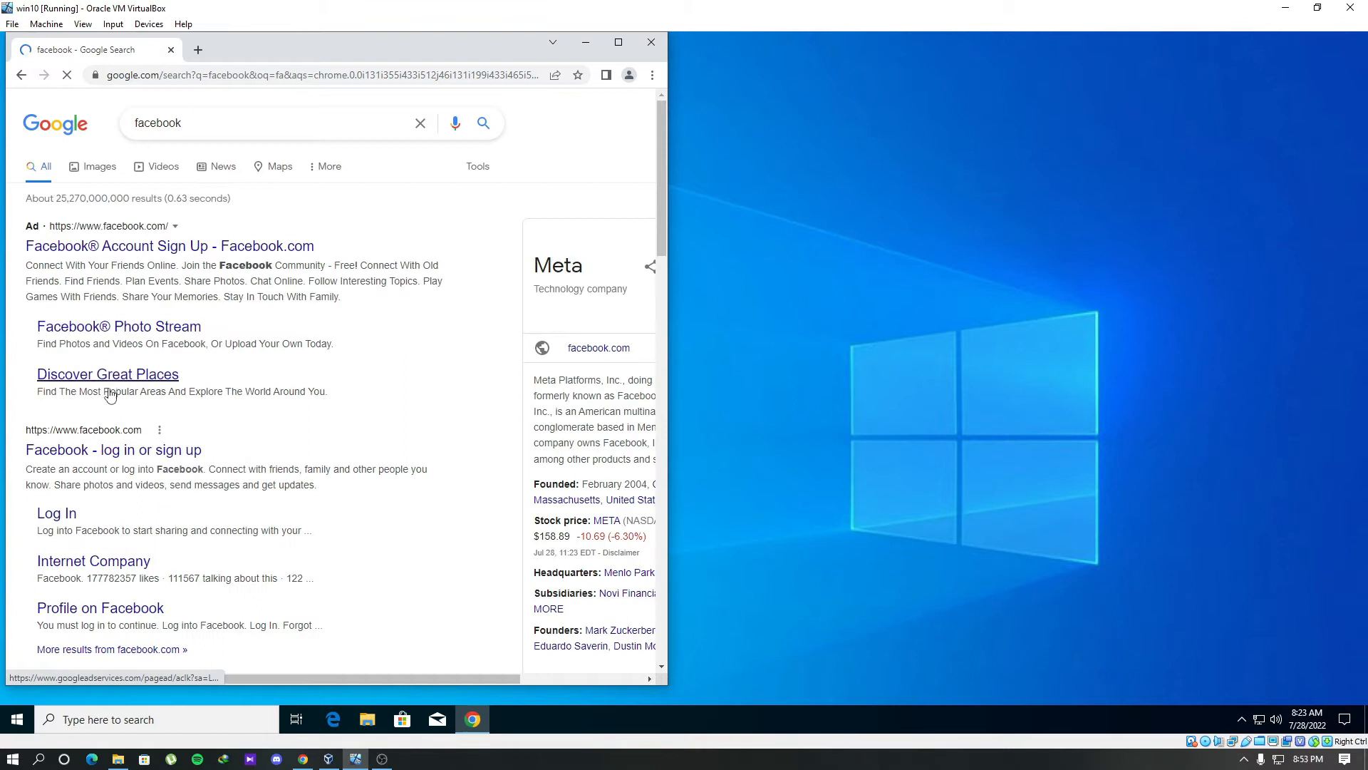
left_click(97, 450)
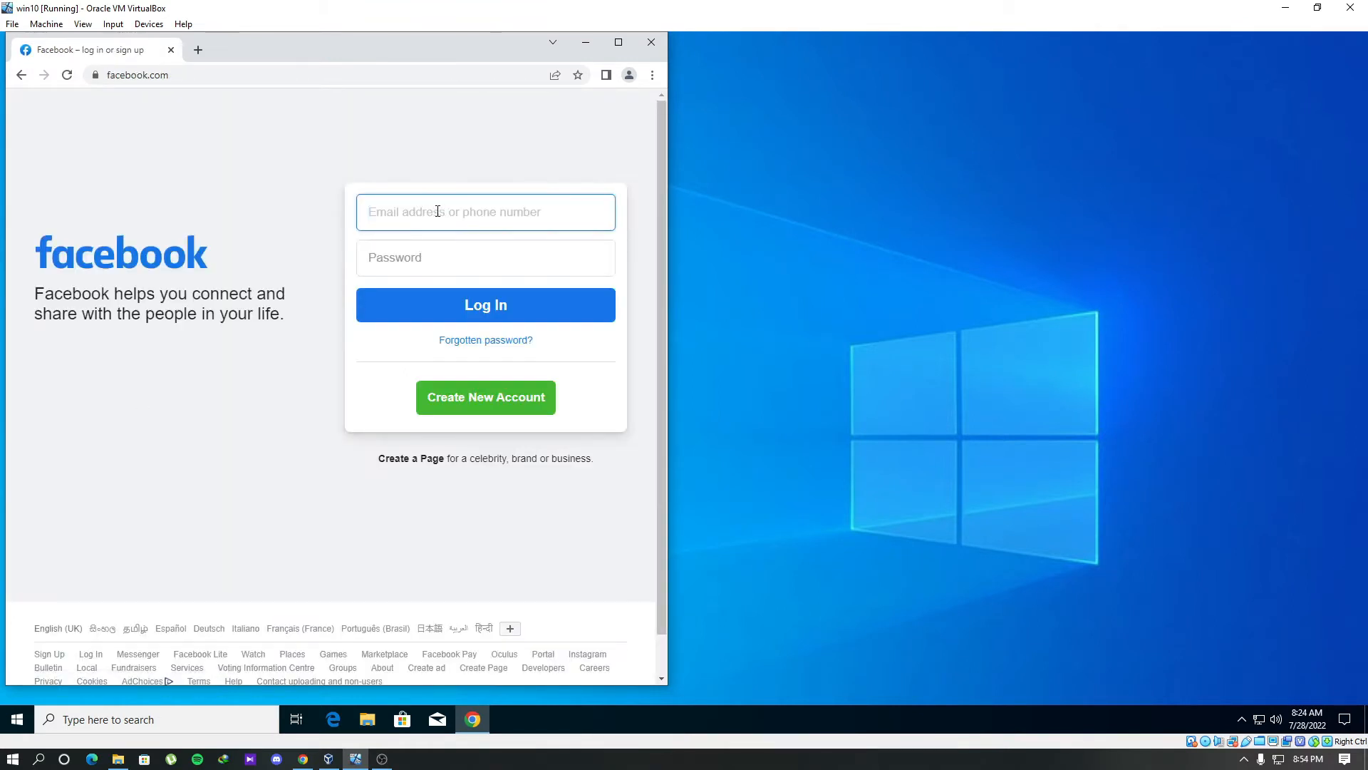
left_click(427, 274)
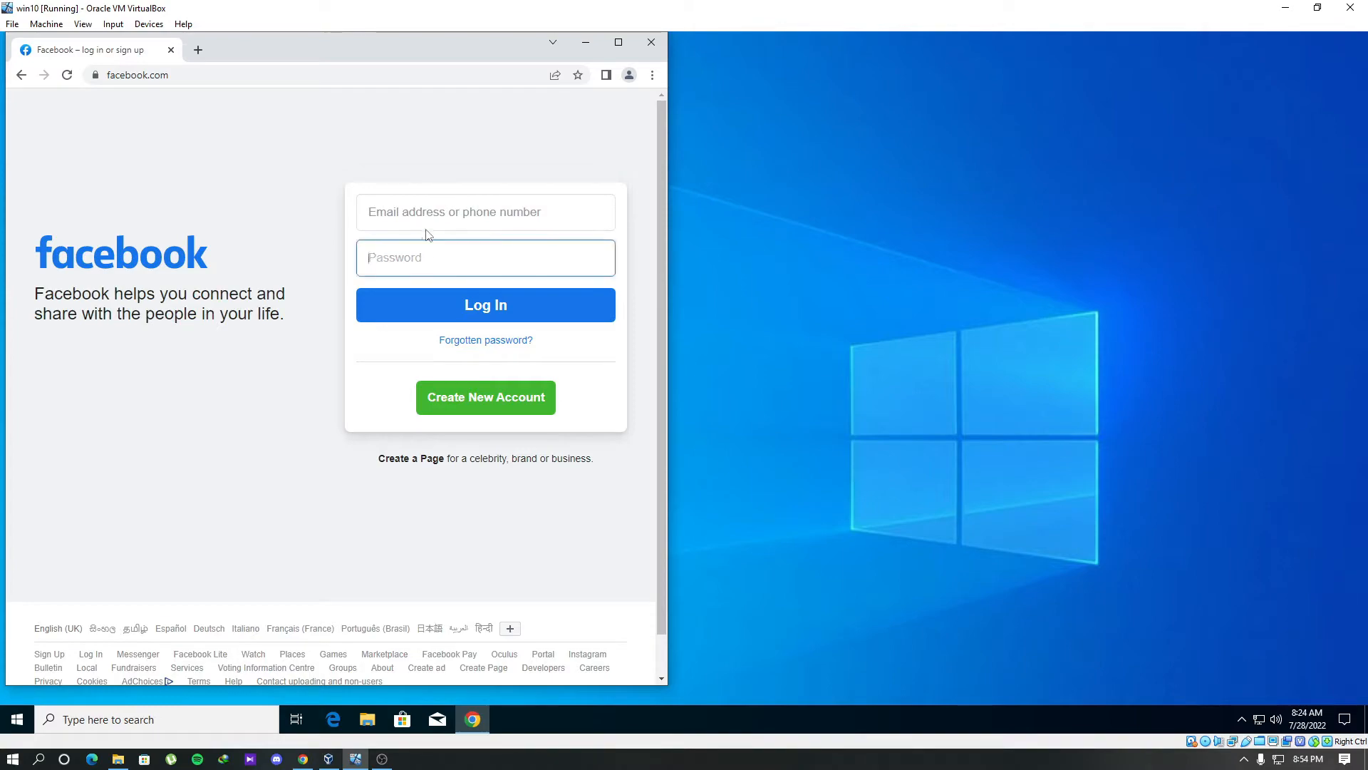
left_click(303, 759)
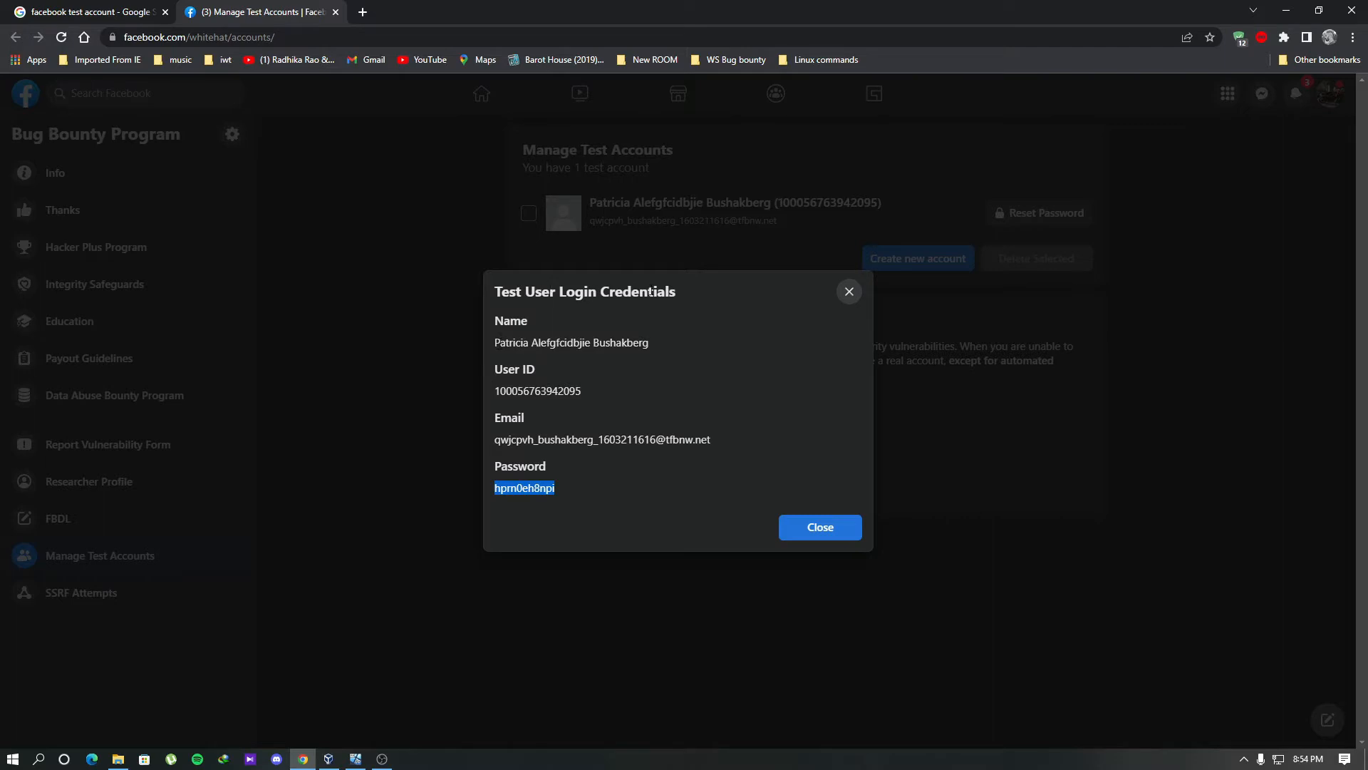
left_click_drag(495, 342, 649, 343)
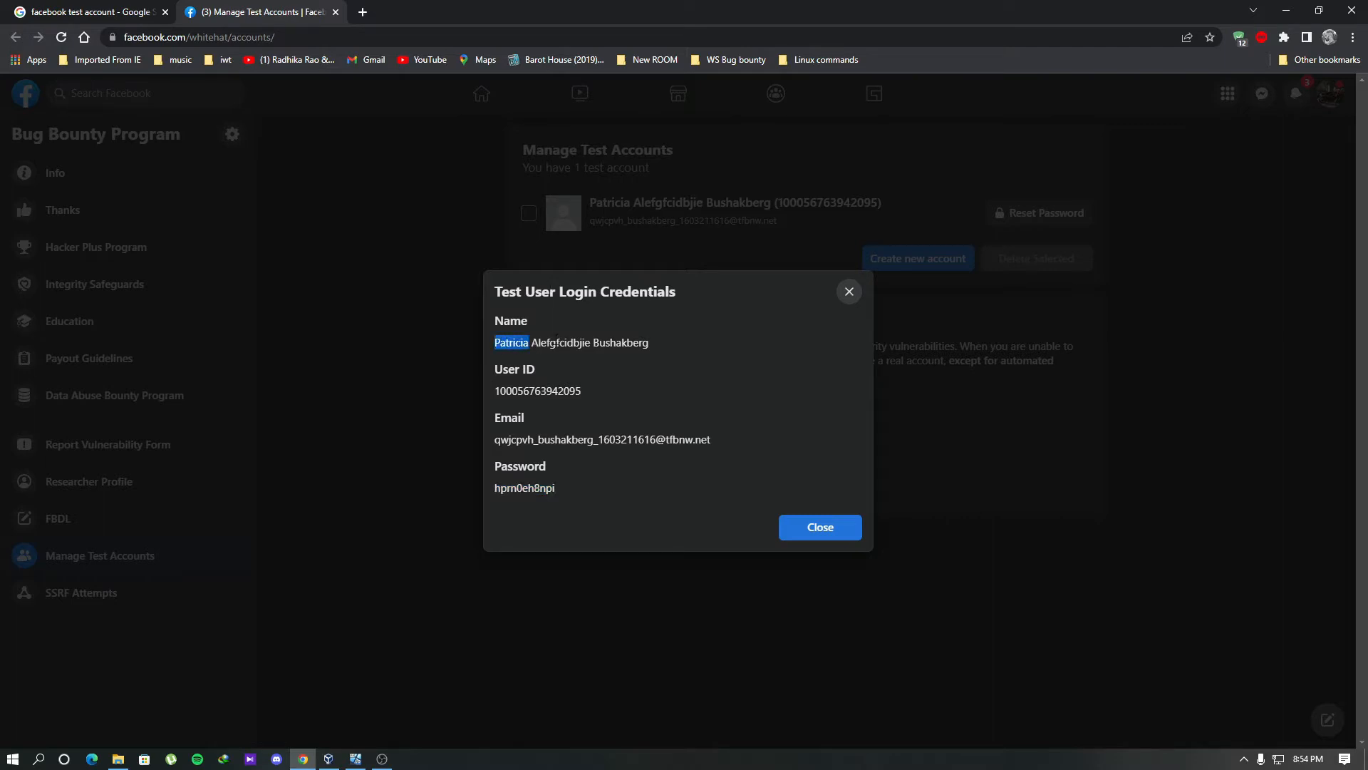
left_click(532, 353)
left_click_drag(494, 438, 753, 435)
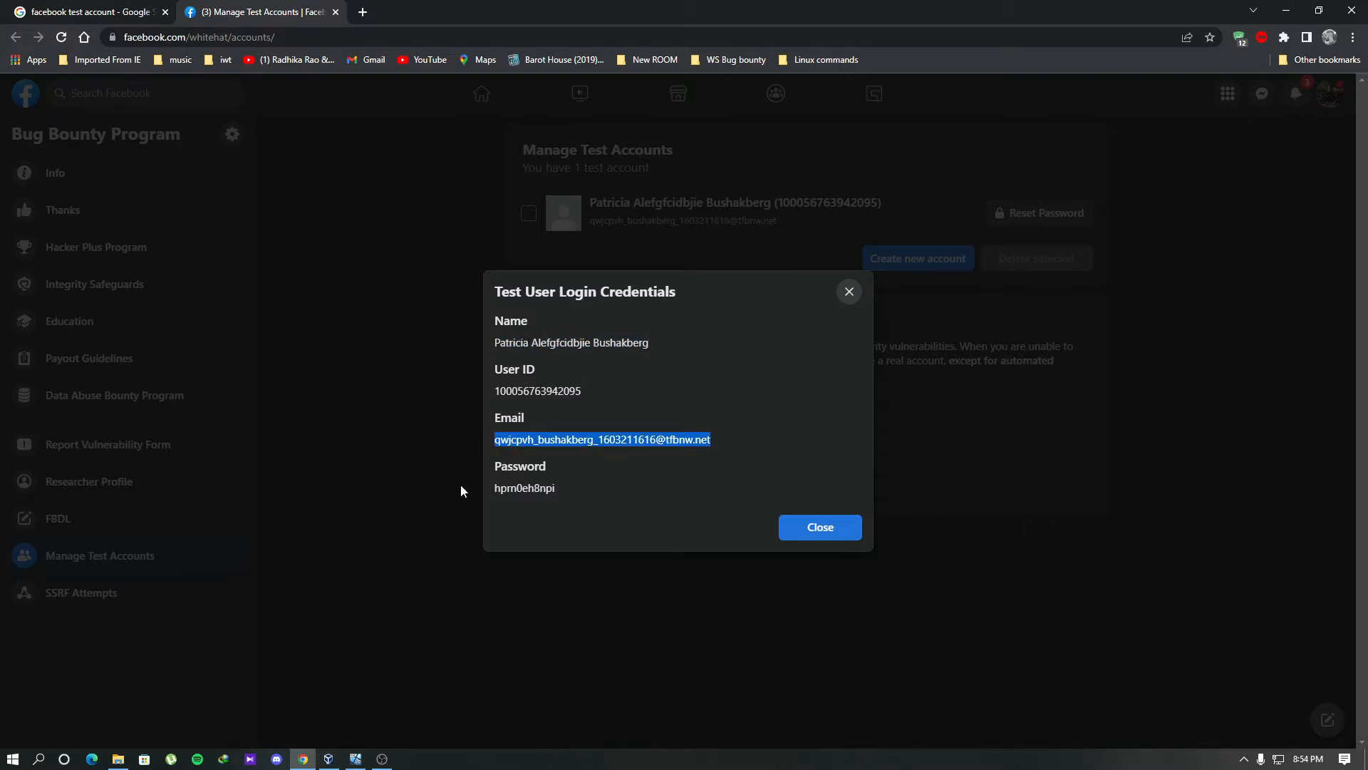
left_click(355, 759)
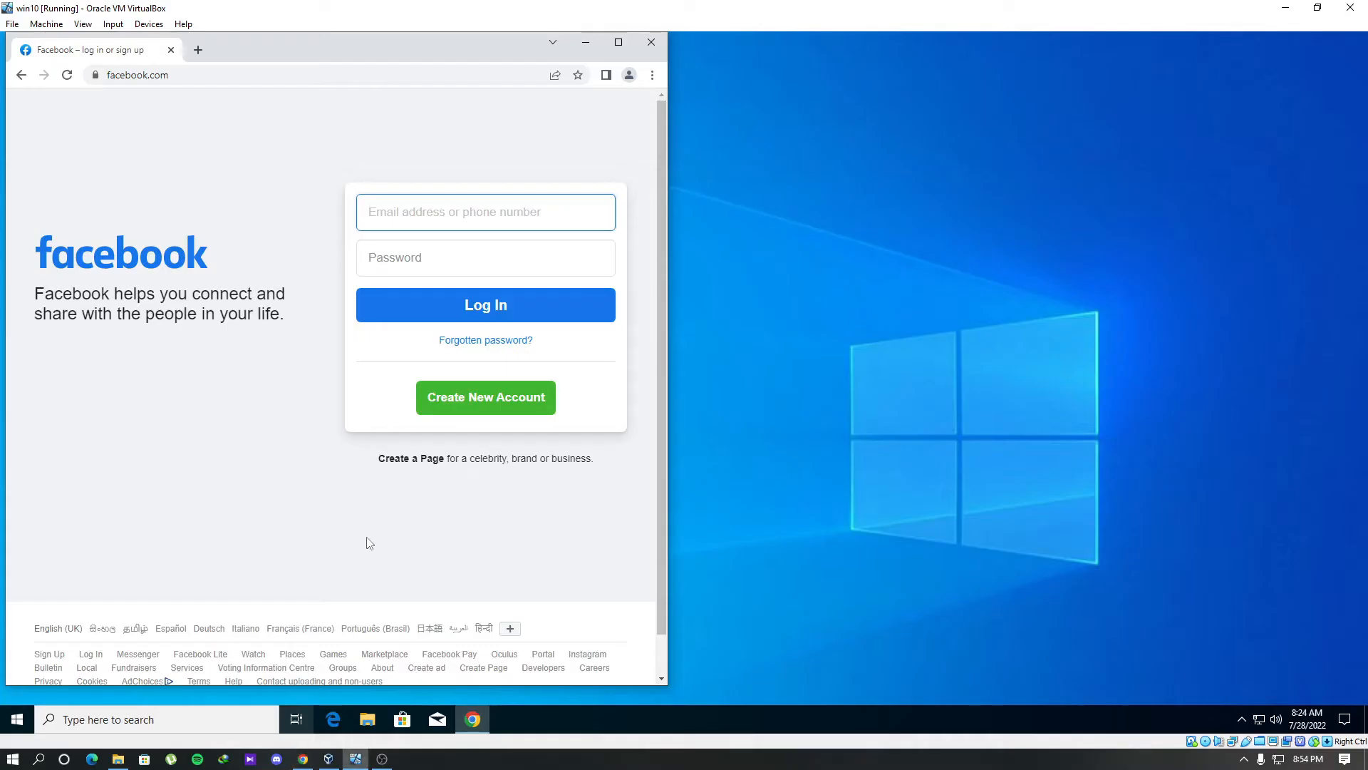
left_click(391, 213)
key("ctrl+v")
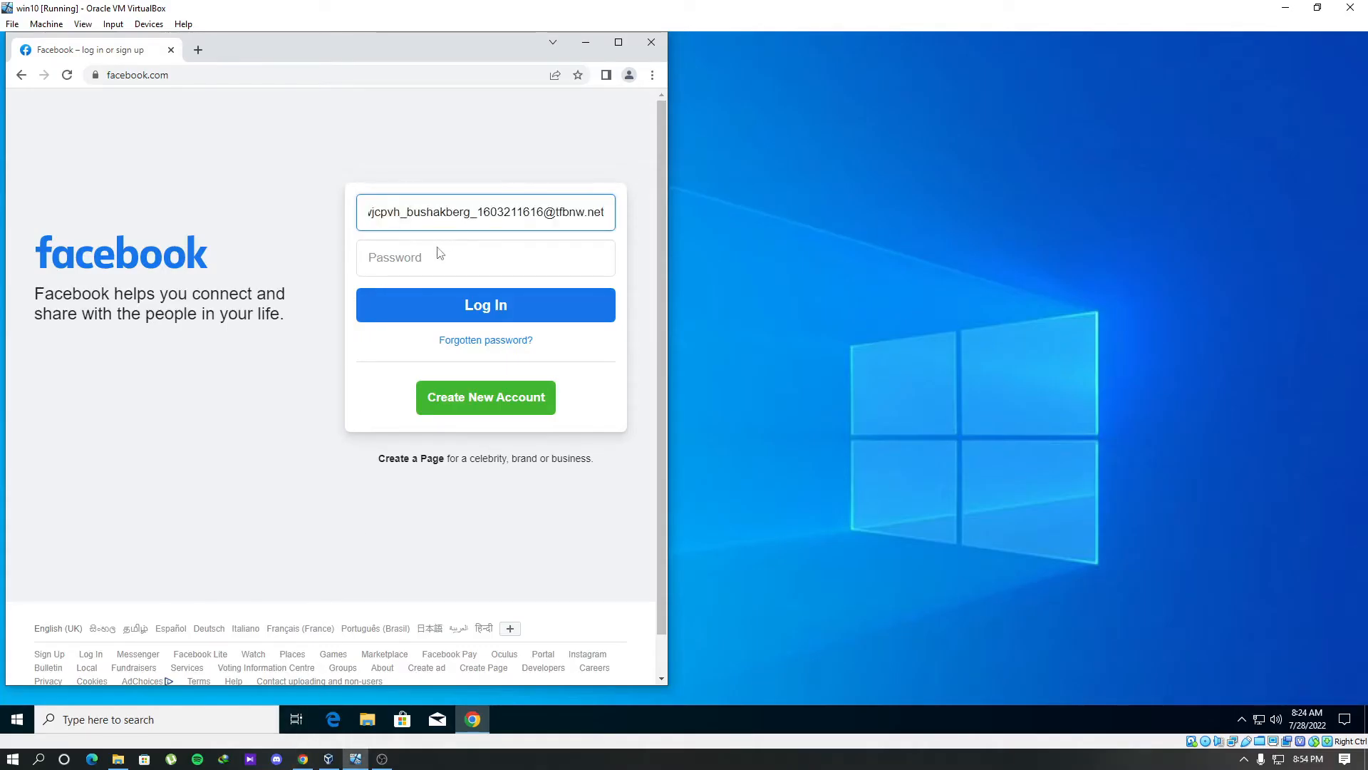
Copy the test account's password from the credentials dialog into Facebook's password field.
left_click(303, 759)
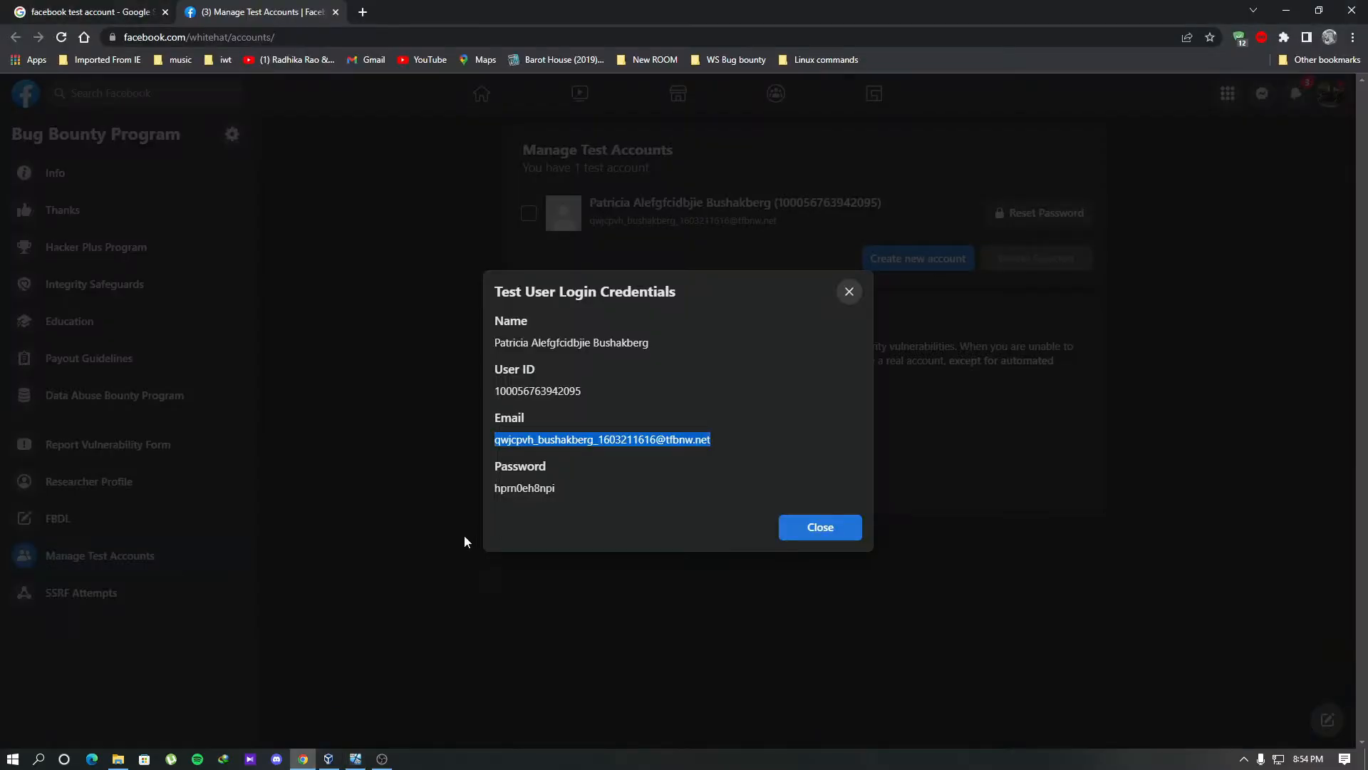
left_click_drag(494, 488, 613, 490)
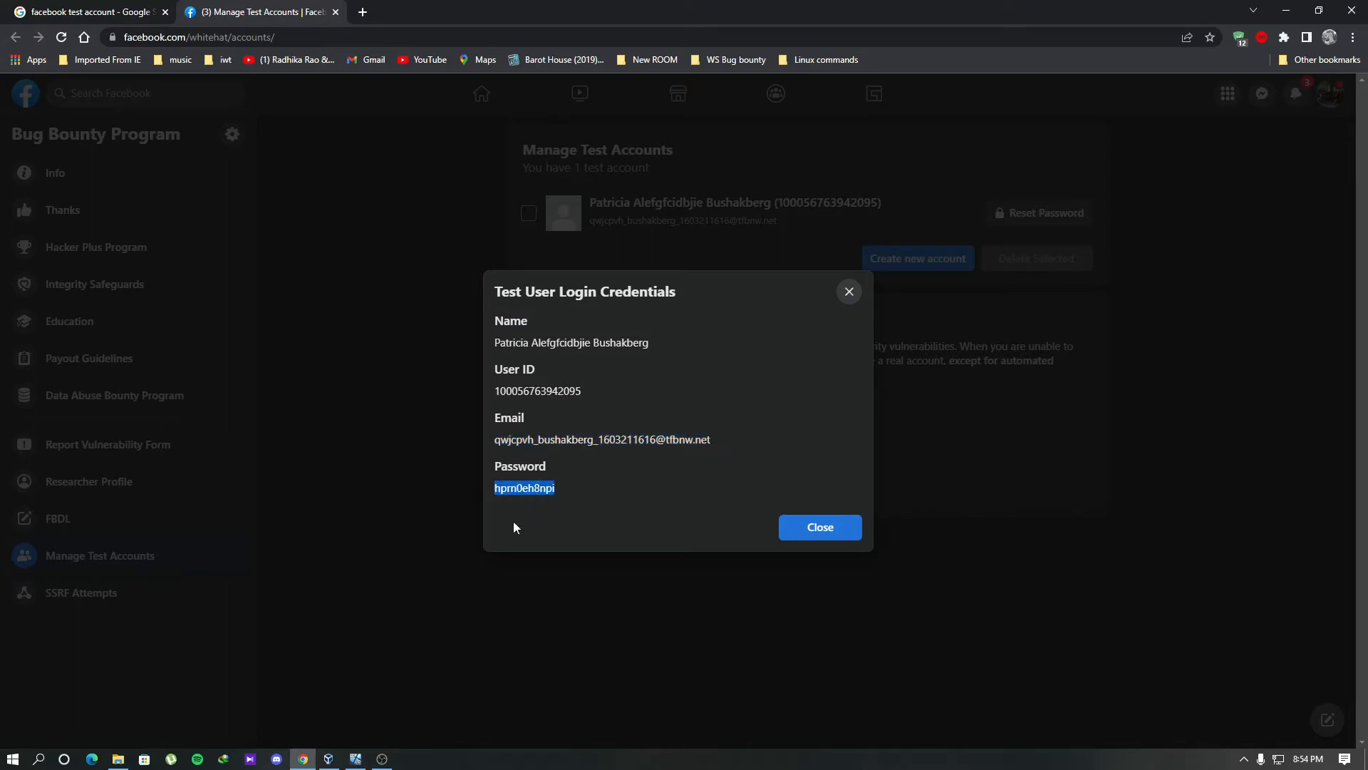
key("ctrl+c")
left_click(355, 759)
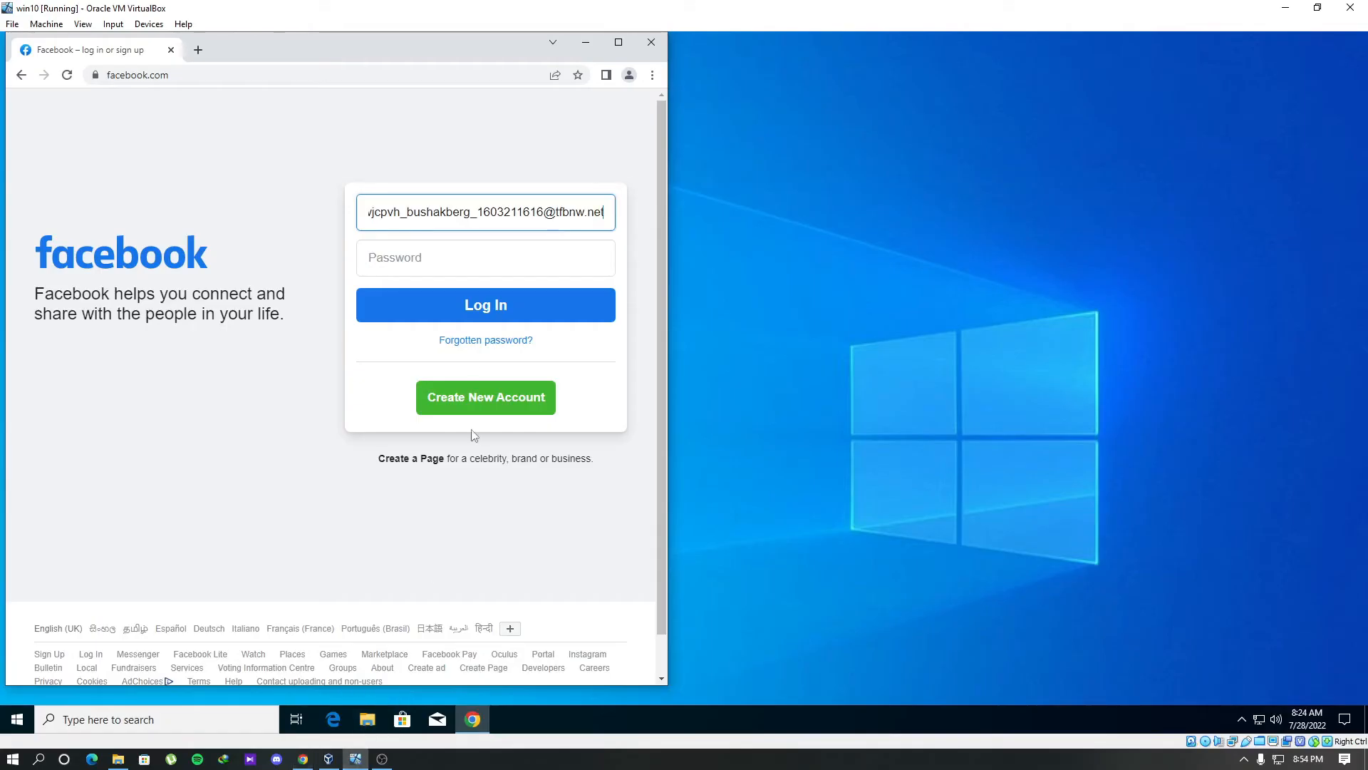
left_click(433, 258)
key("ctrl+v")
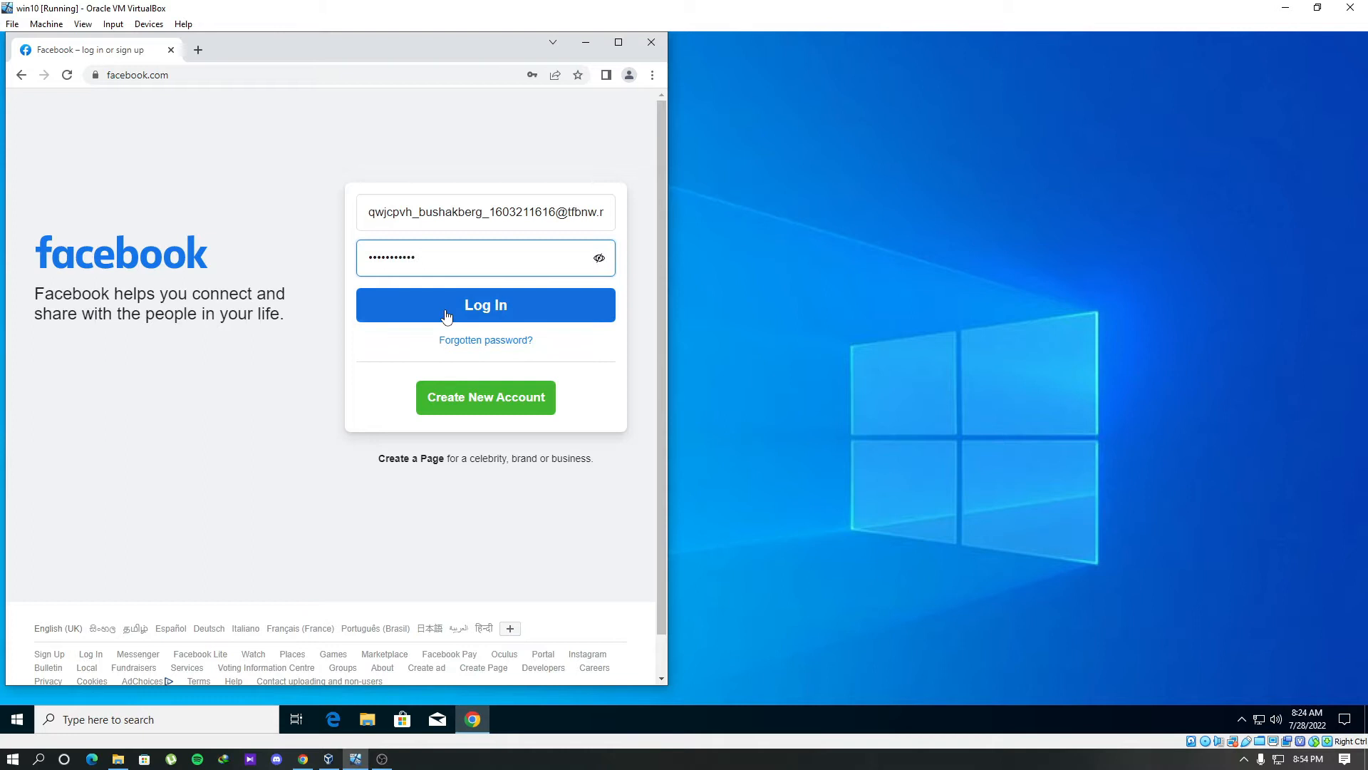
Log in, save the password in Chrome, block notifications and skip the phone and update prompts.
left_click(447, 314)
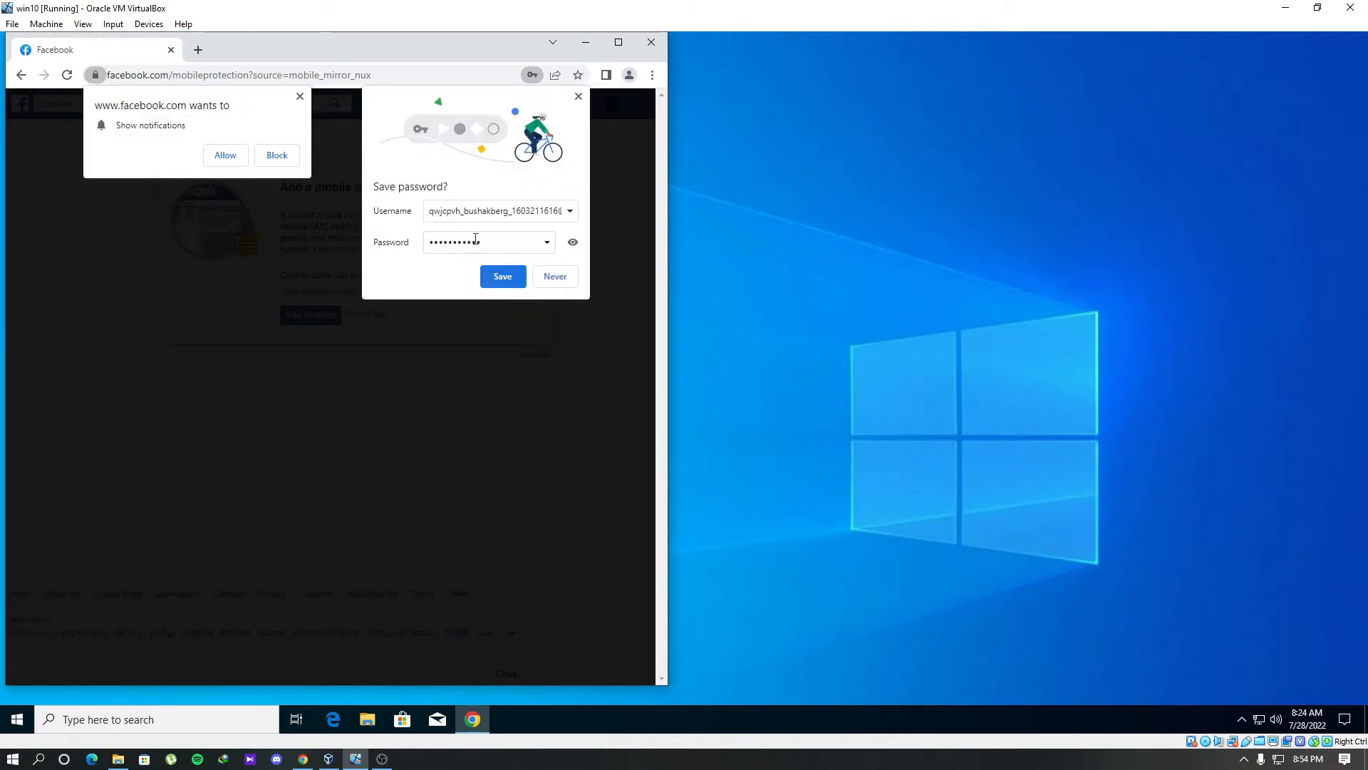
left_click(500, 277)
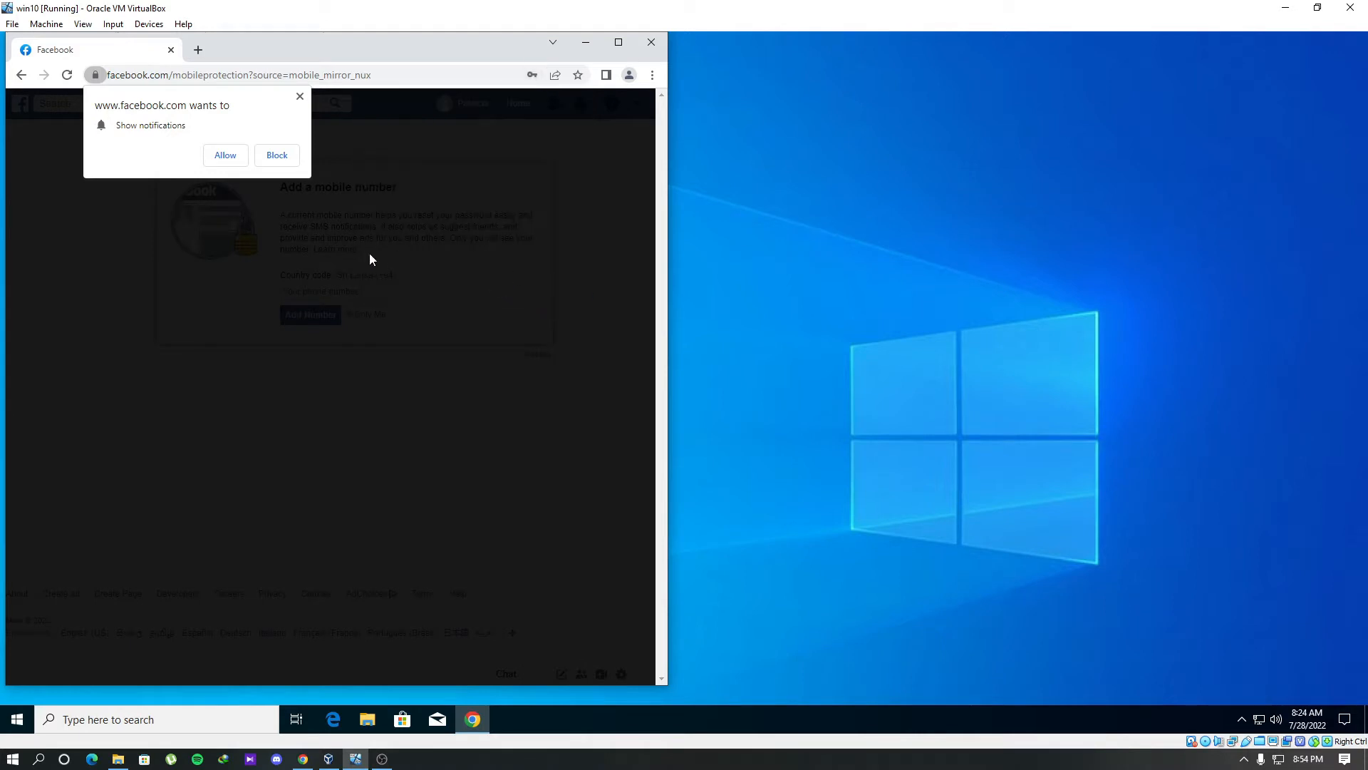
left_click(276, 155)
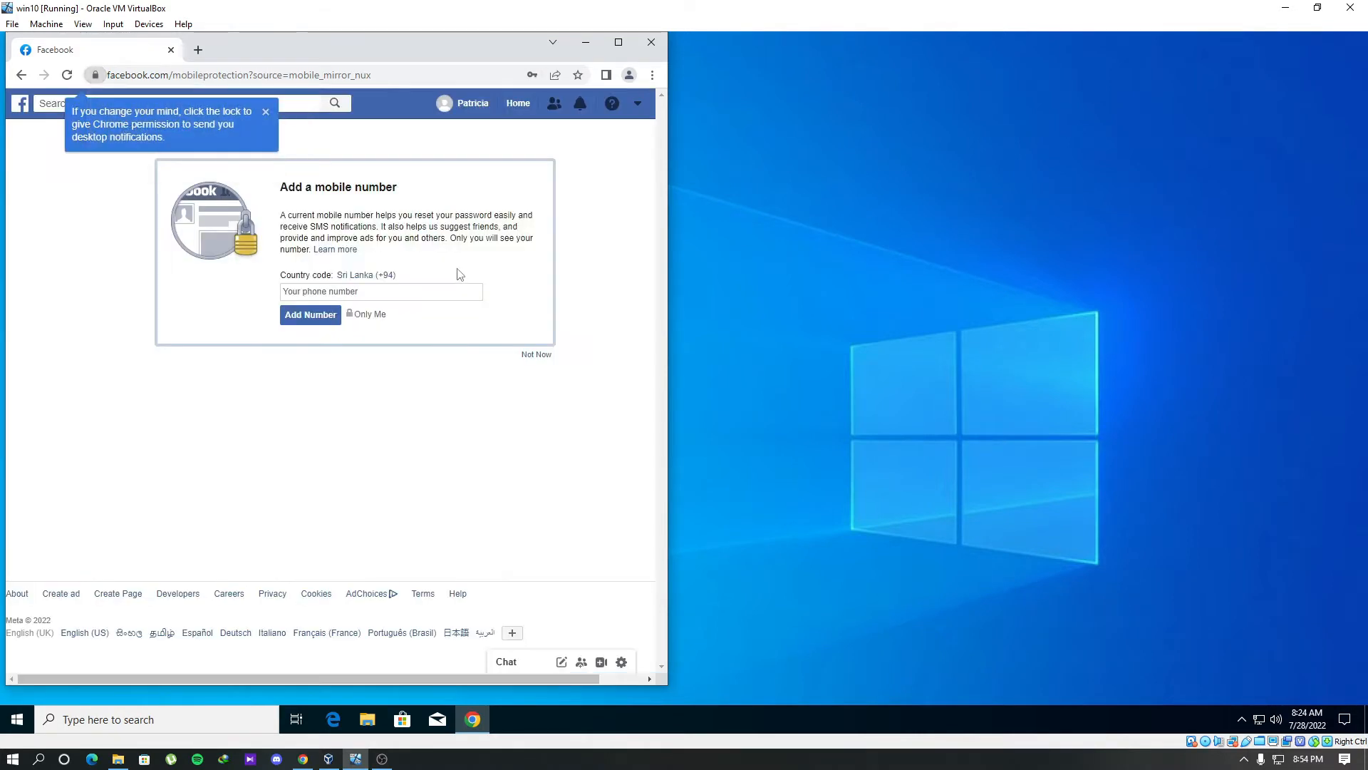
left_click(266, 111)
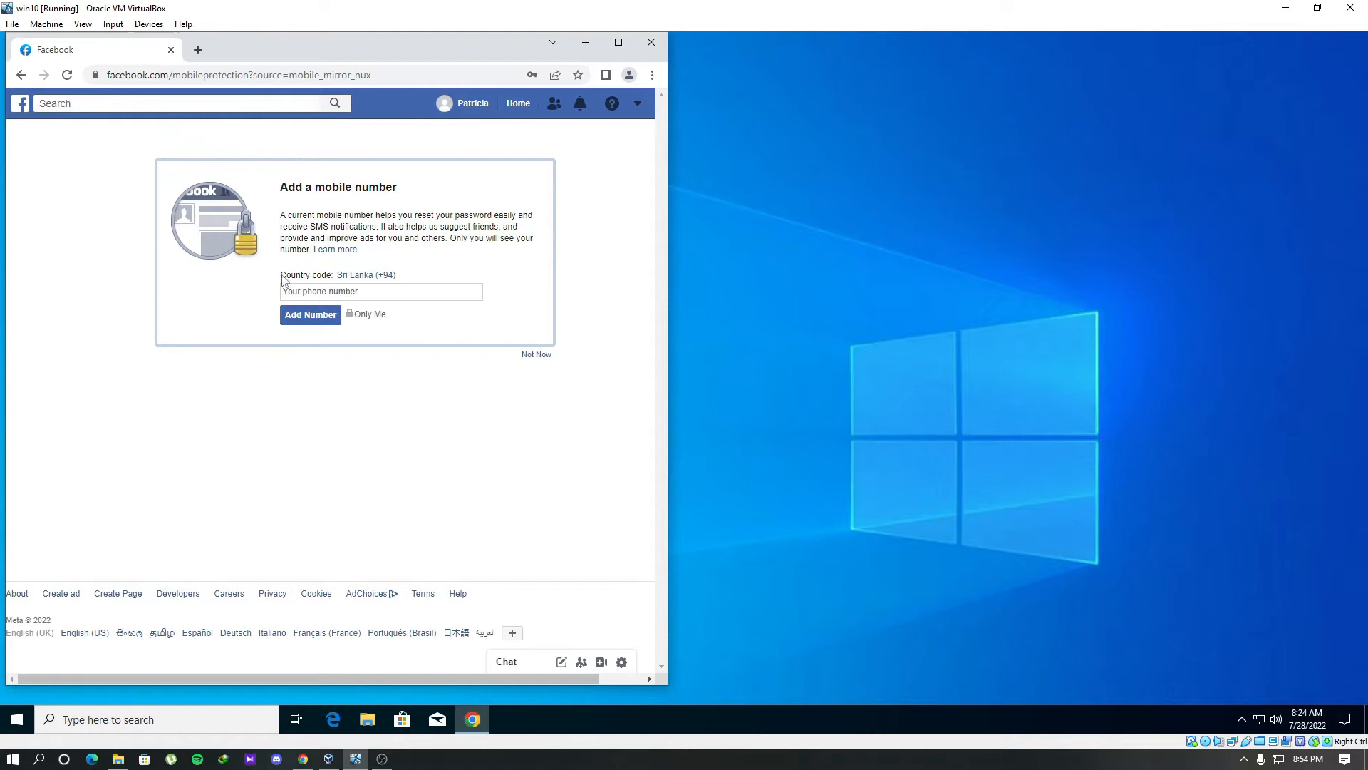
left_click(542, 357)
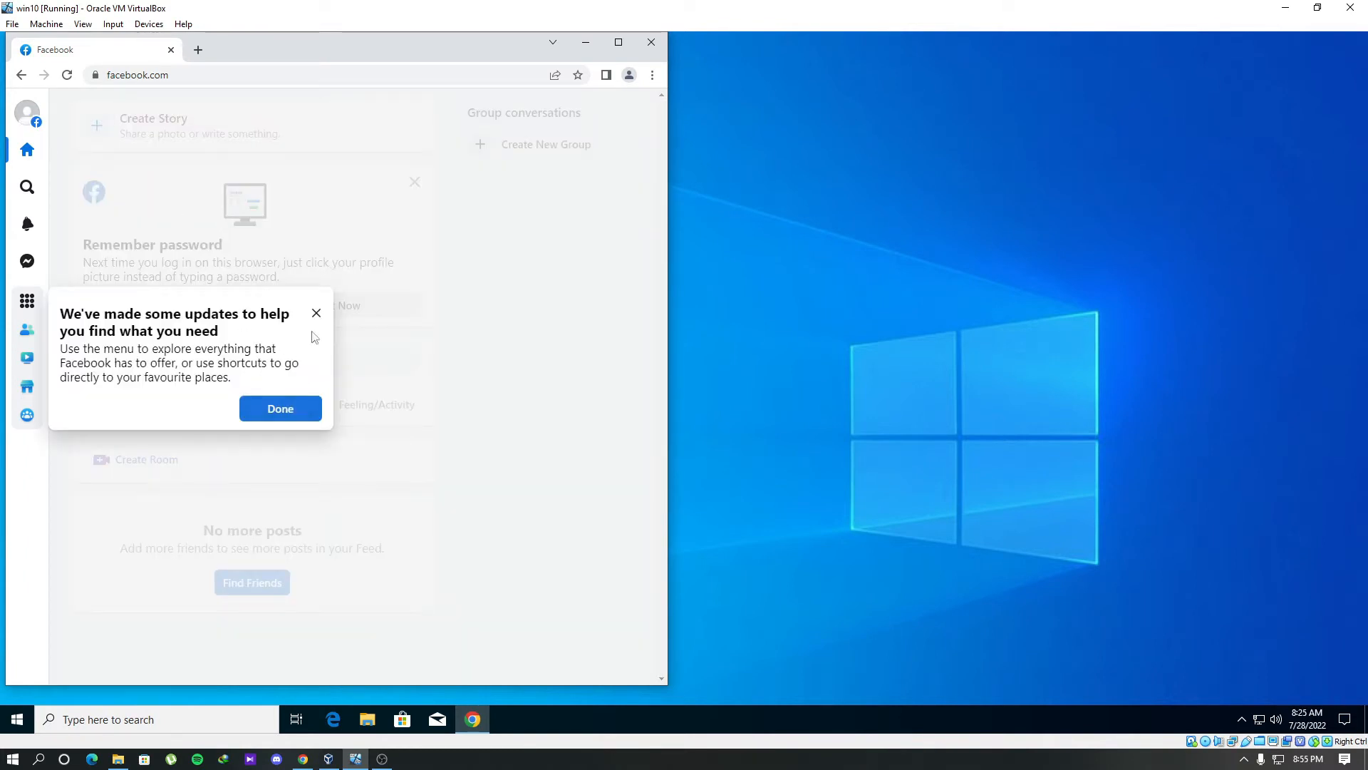
left_click(289, 411)
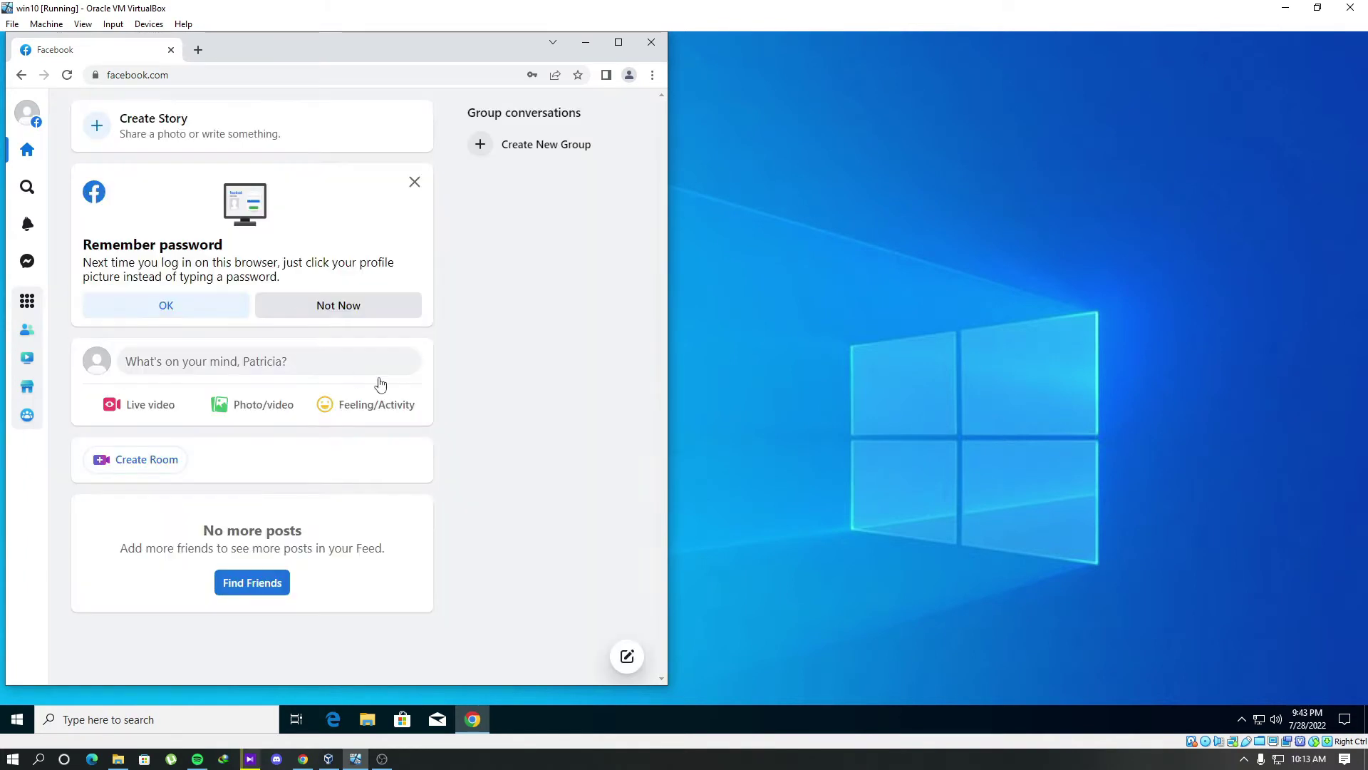
Reach Chrome's saved passwords page under Settings > Autofill in a new tab.
left_click(198, 49)
left_click(651, 74)
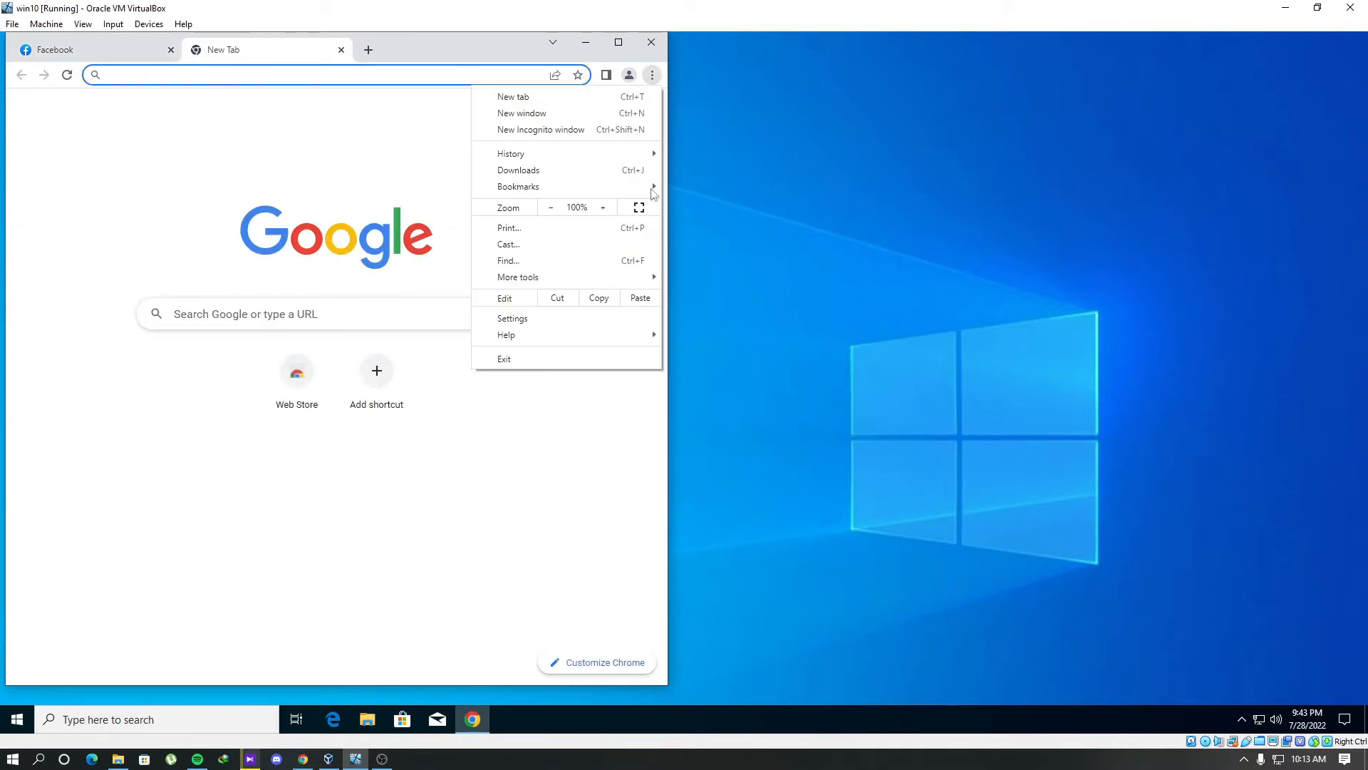
left_click(510, 319)
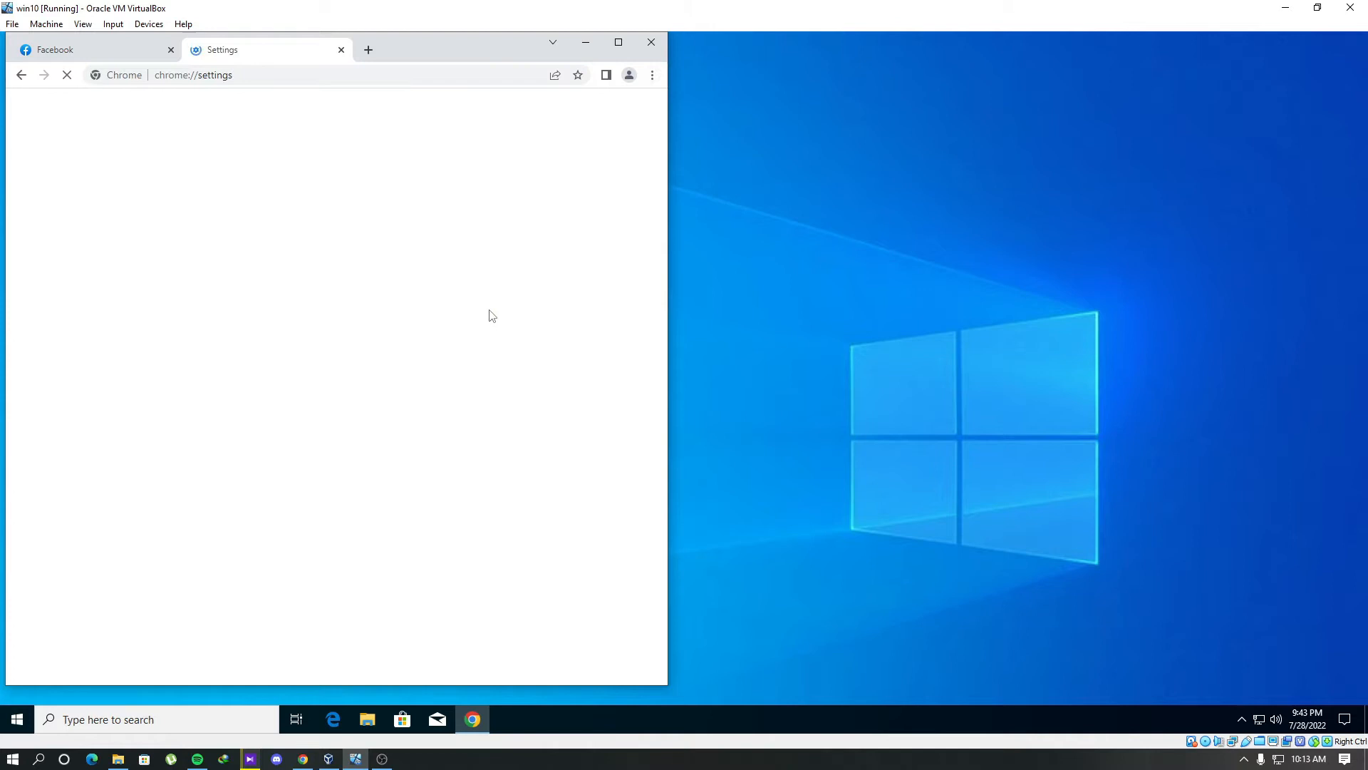
left_click(32, 108)
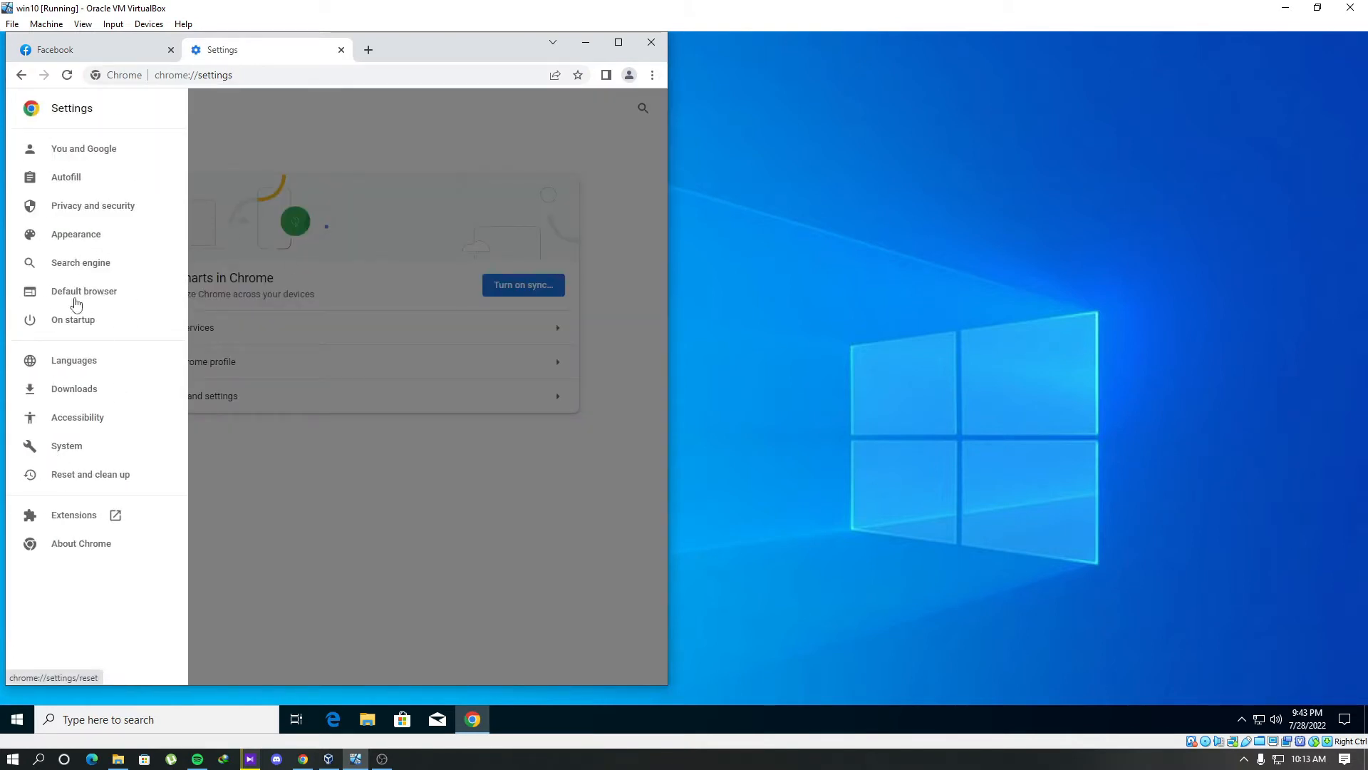
left_click(65, 177)
left_click(211, 204)
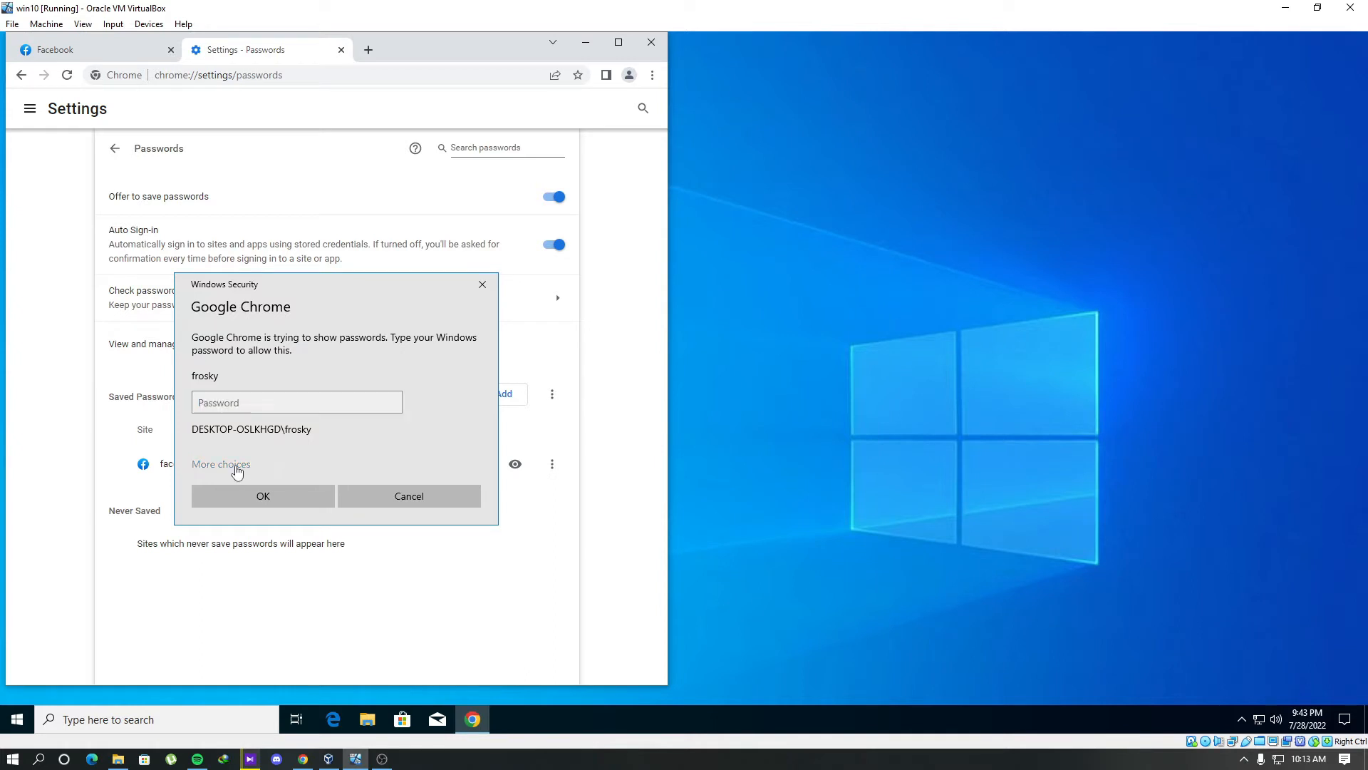
Try to edit the saved facebook.com entry and cancel the Windows Security prompt, leaving it hidden.
left_click(220, 465)
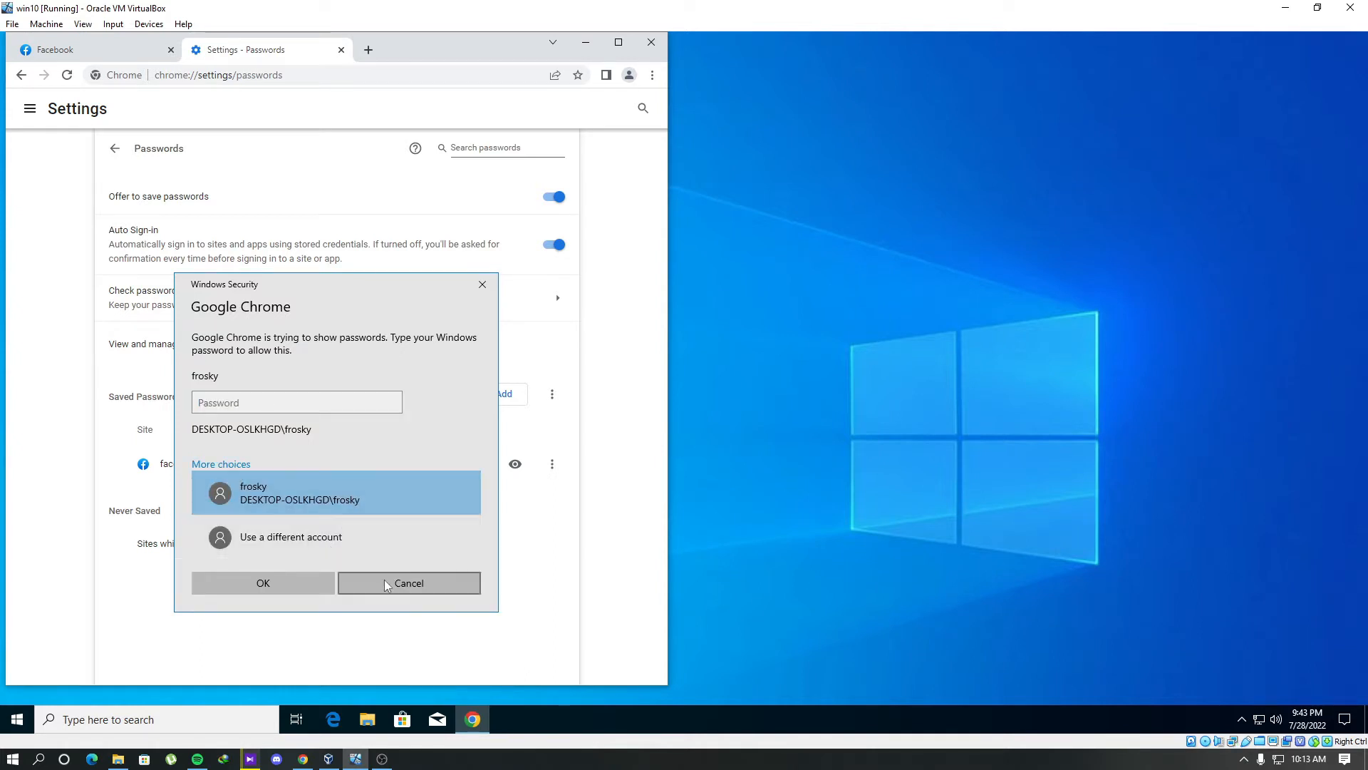
left_click(409, 582)
left_click(551, 463)
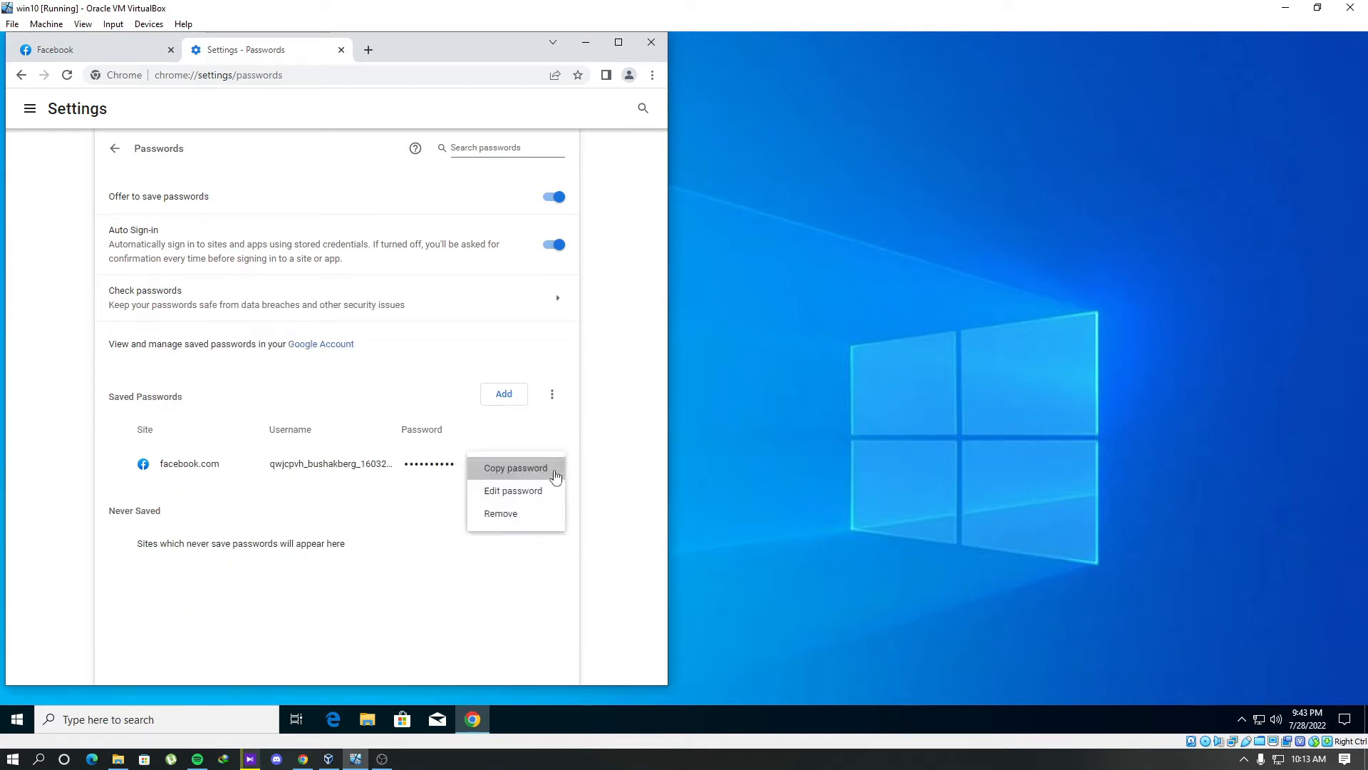
left_click(513, 491)
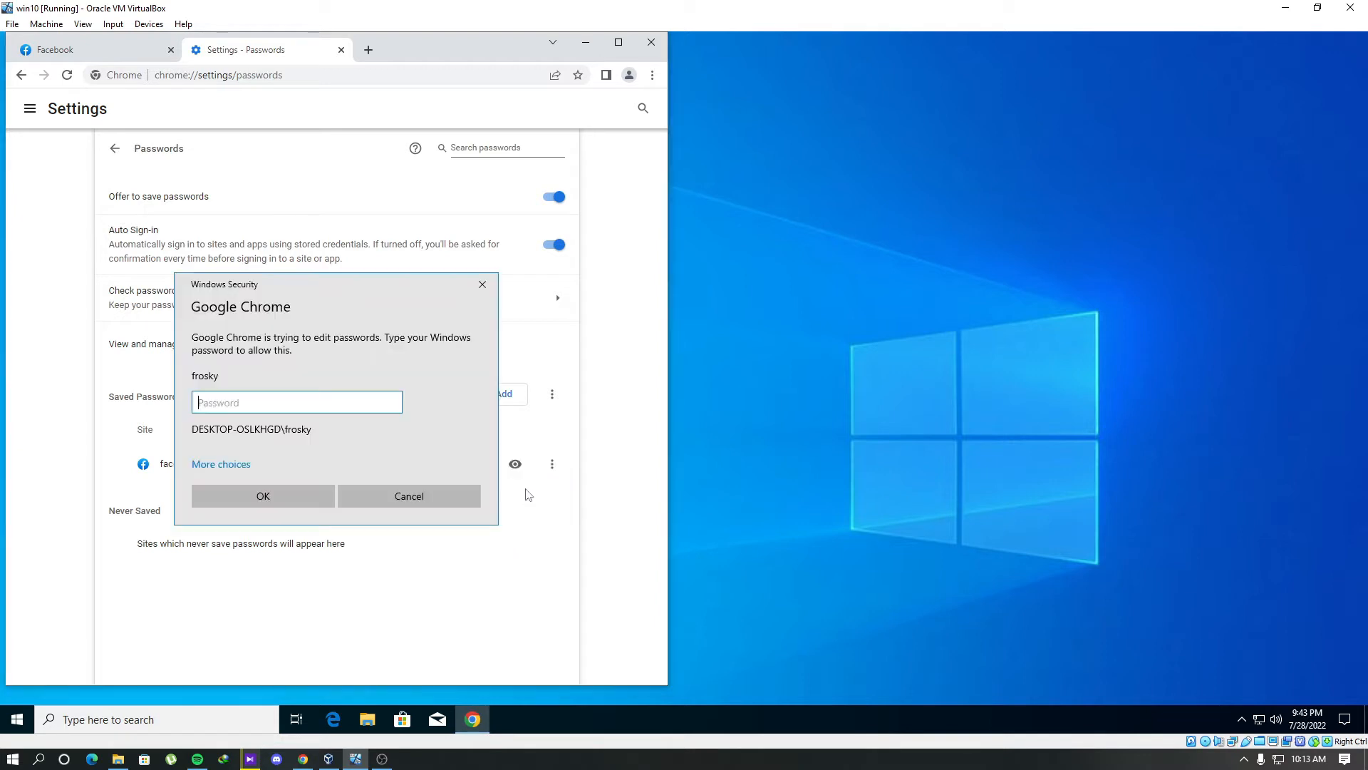
left_click(408, 495)
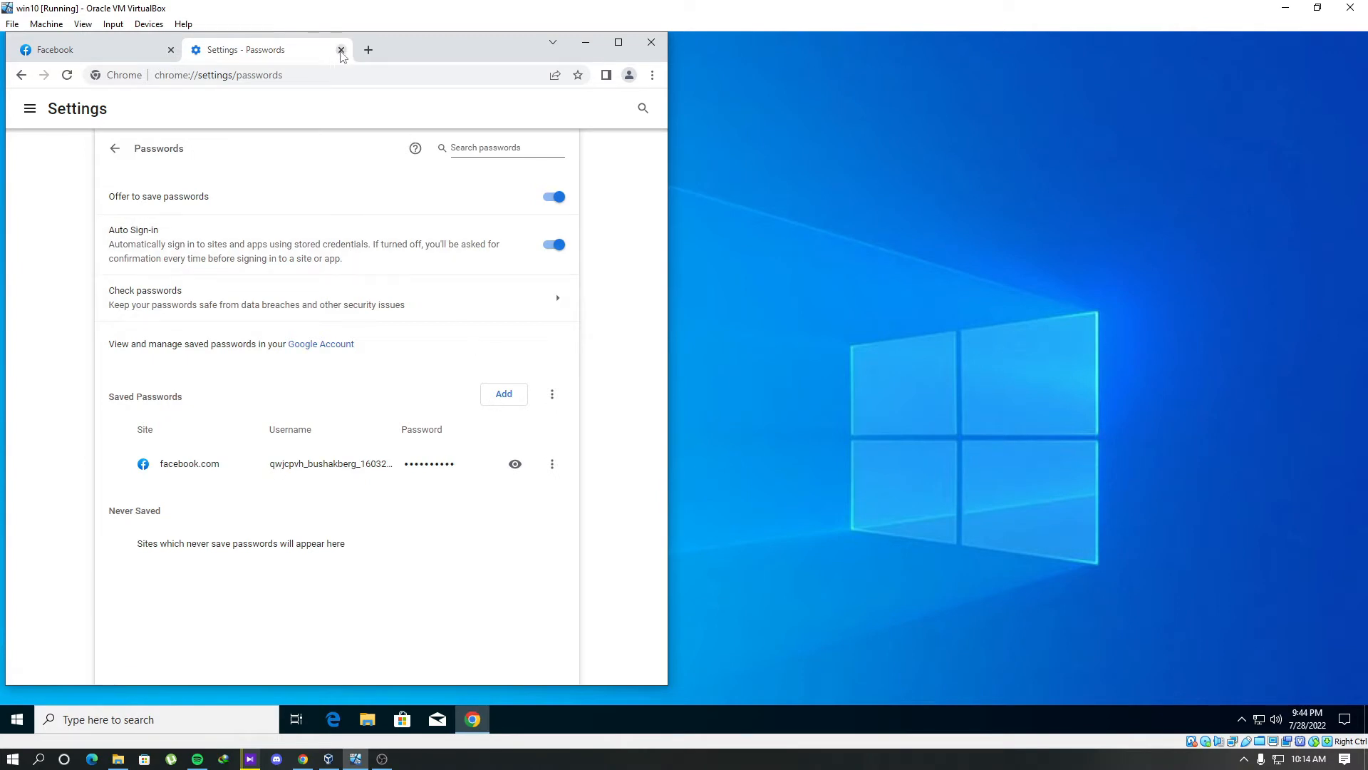
Close the settings tab, minimize Chrome, launch Process Hacker and target the parent chrome.exe process.
left_click(341, 49)
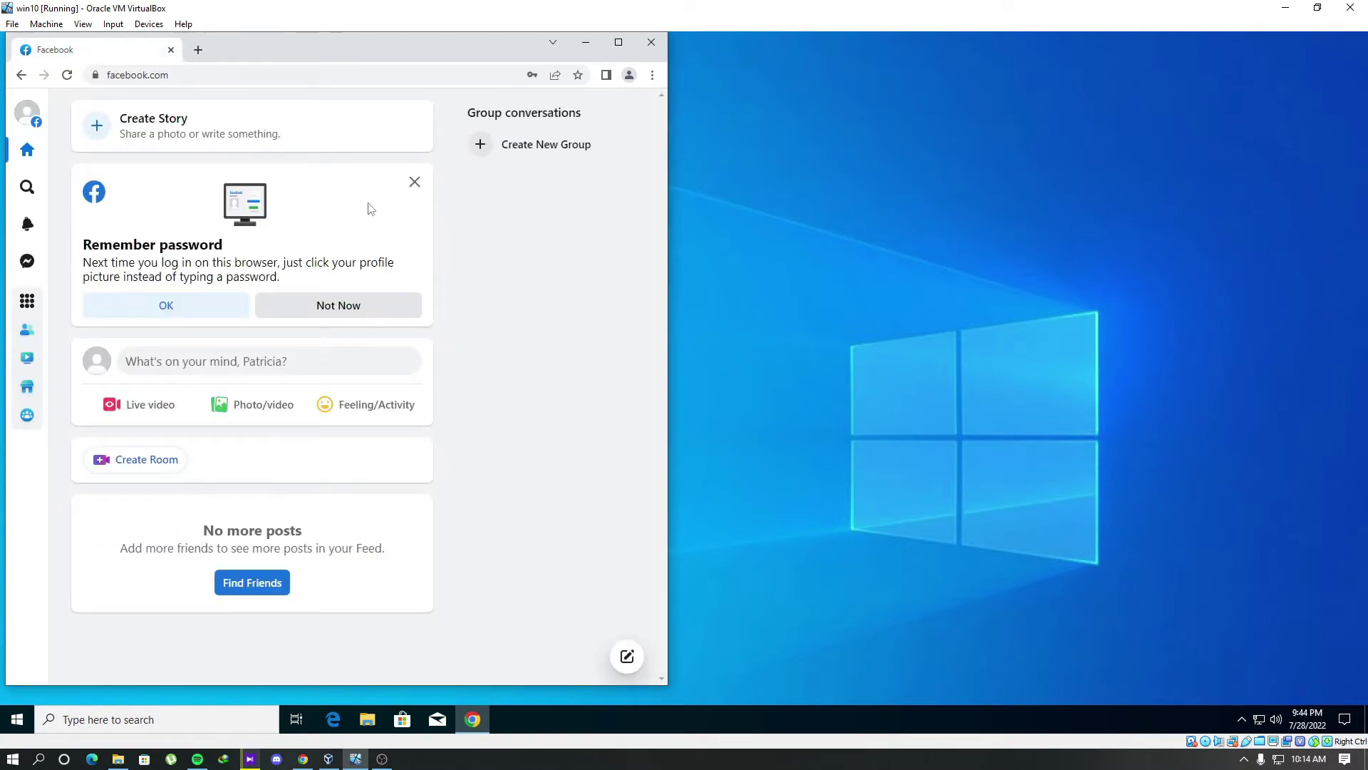
left_click(582, 44)
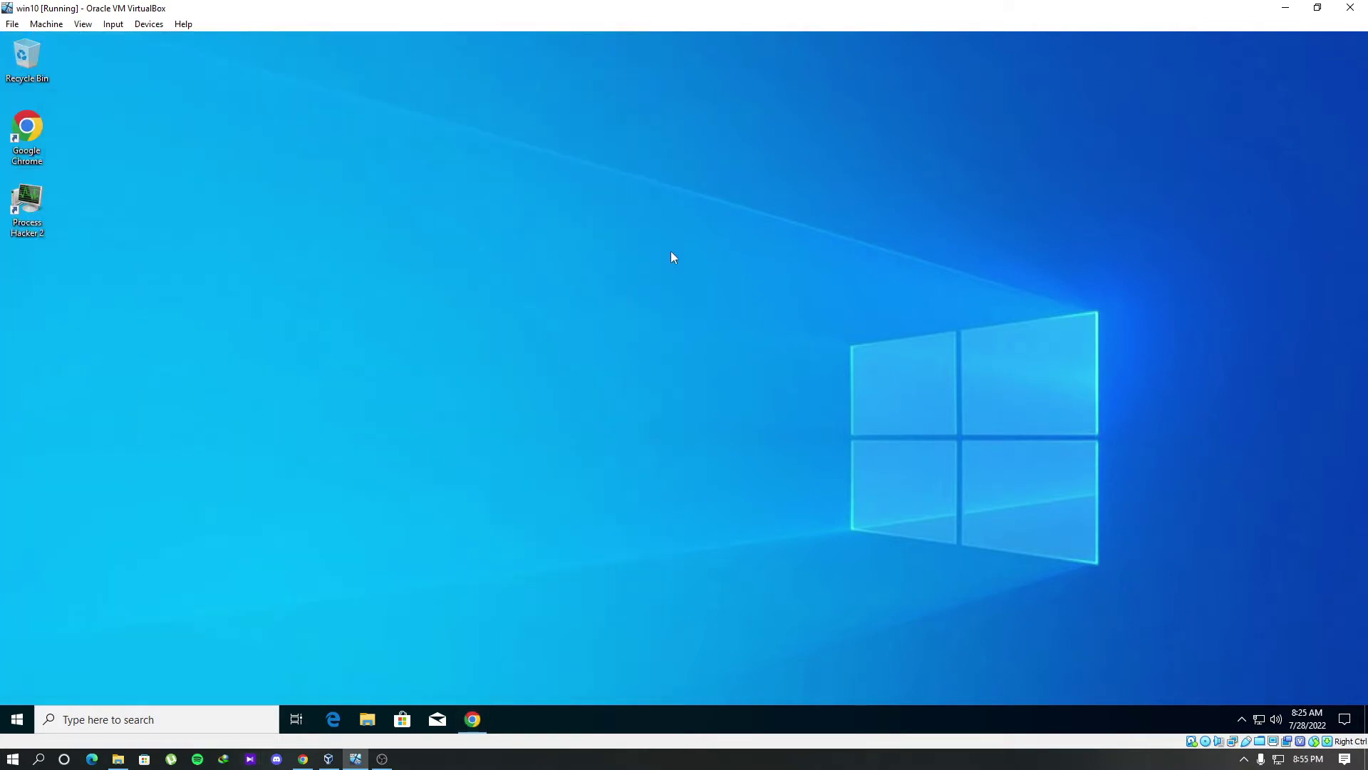
double_click(30, 215)
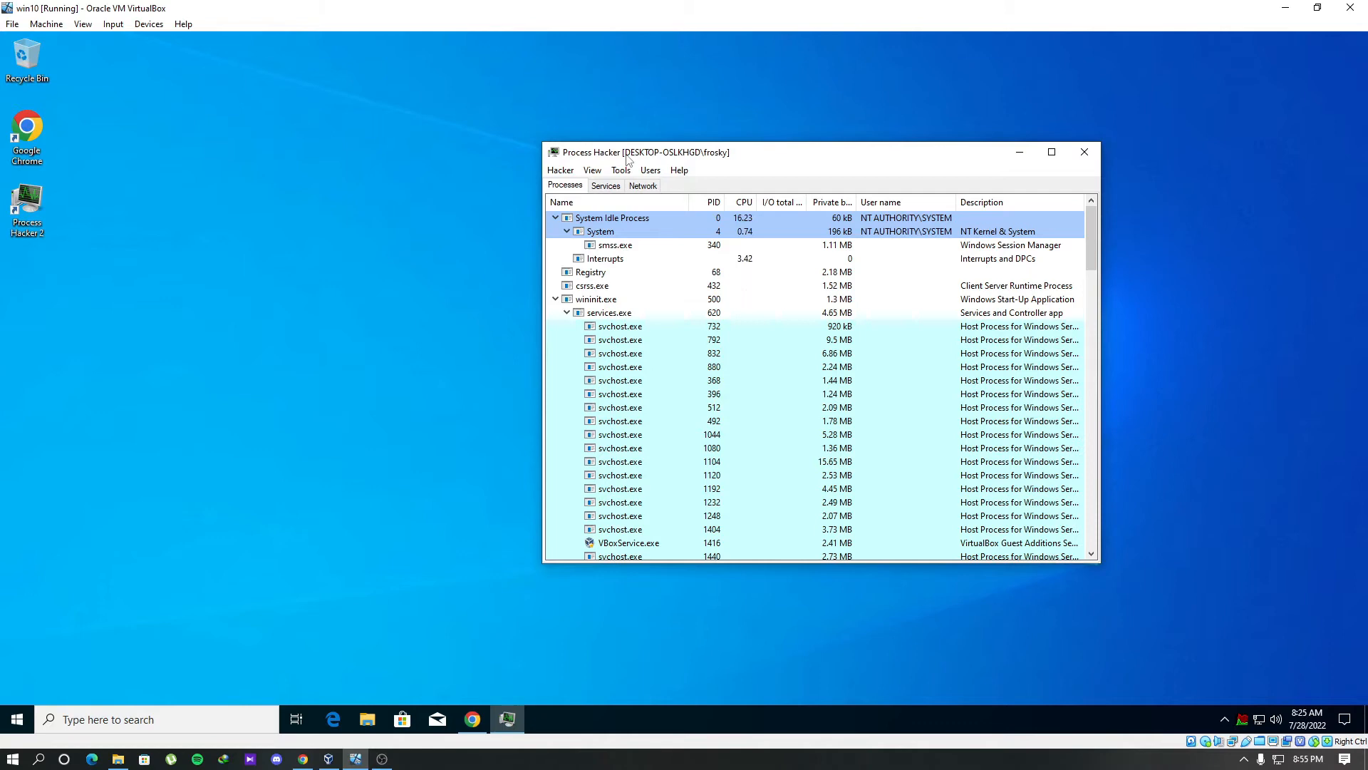
left_click(482, 327)
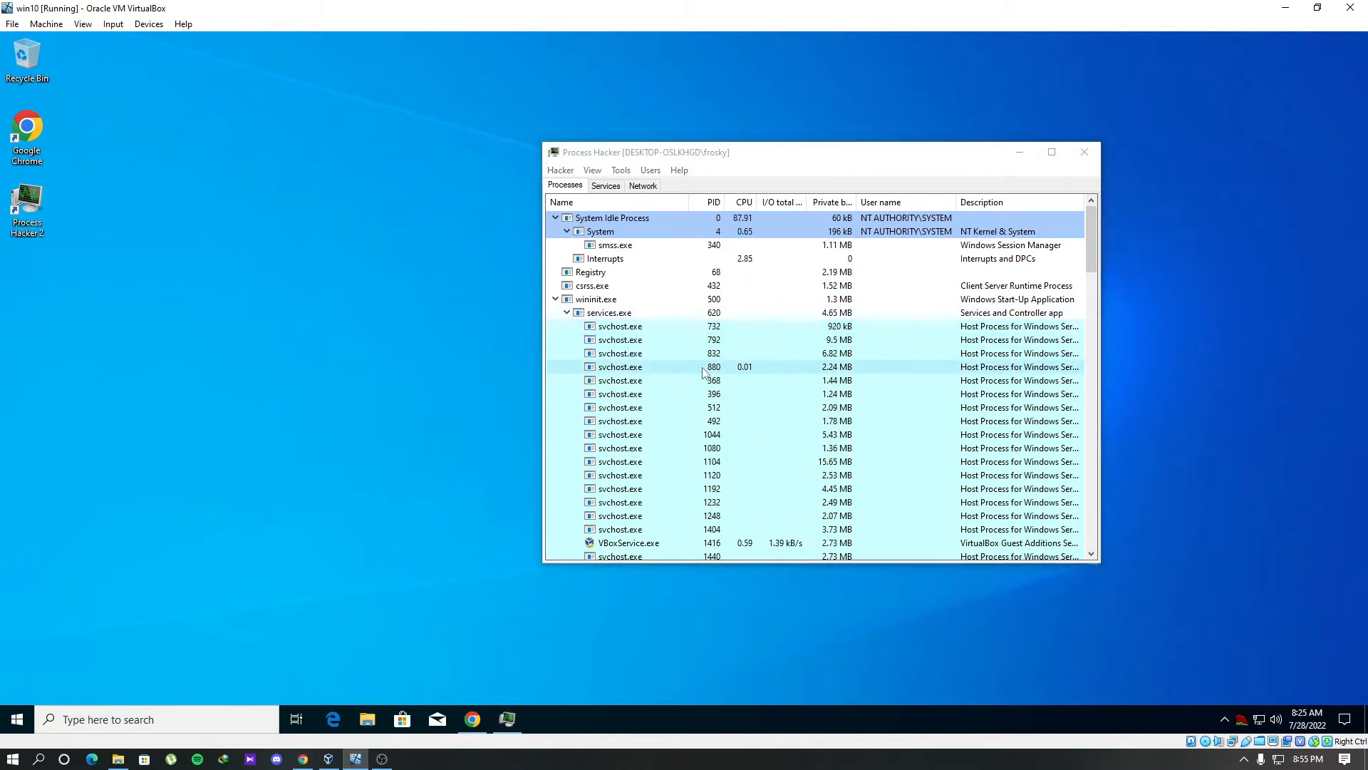
scroll(704, 373, "down", 3)
scroll(704, 373, "down", 3)
scroll(703, 373, "down", 3)
scroll(703, 373, "down", 3)
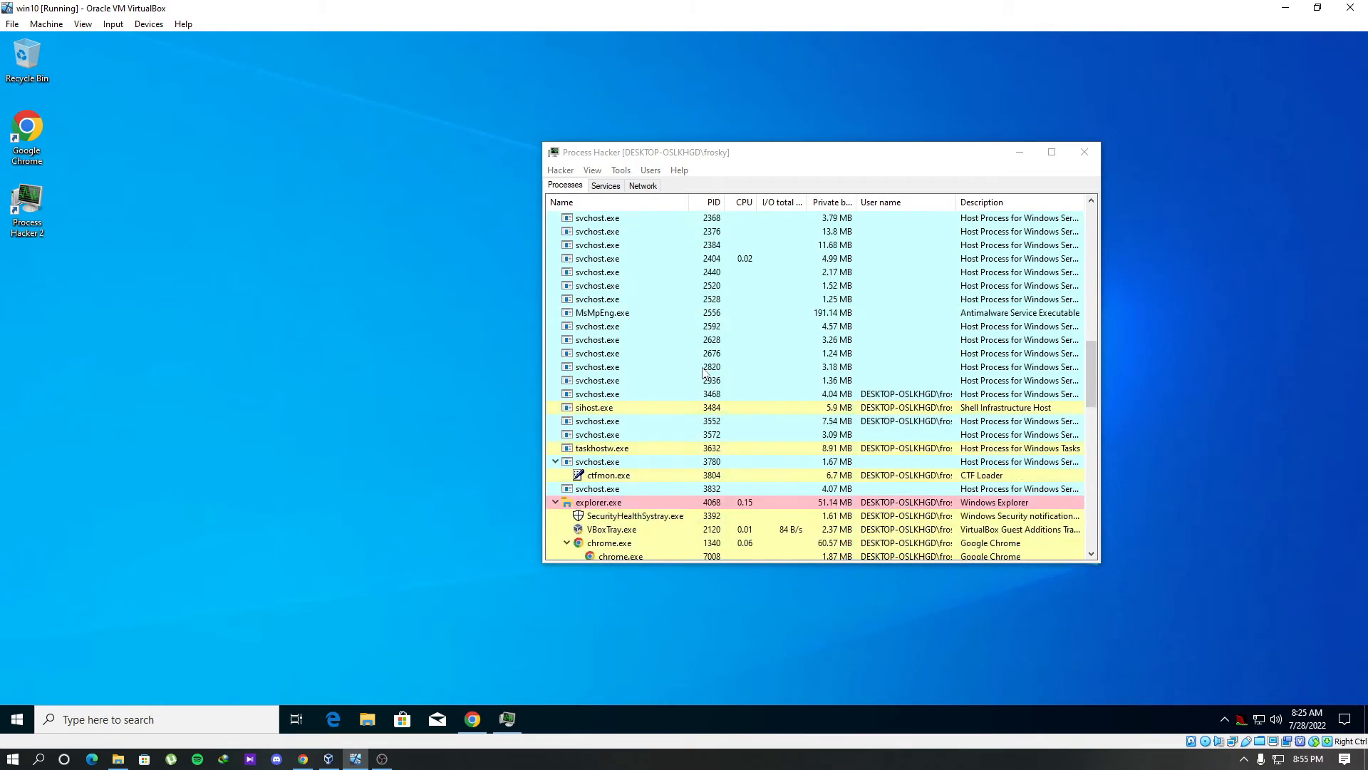
scroll(703, 373, "down", 3)
scroll(704, 373, "down", 1)
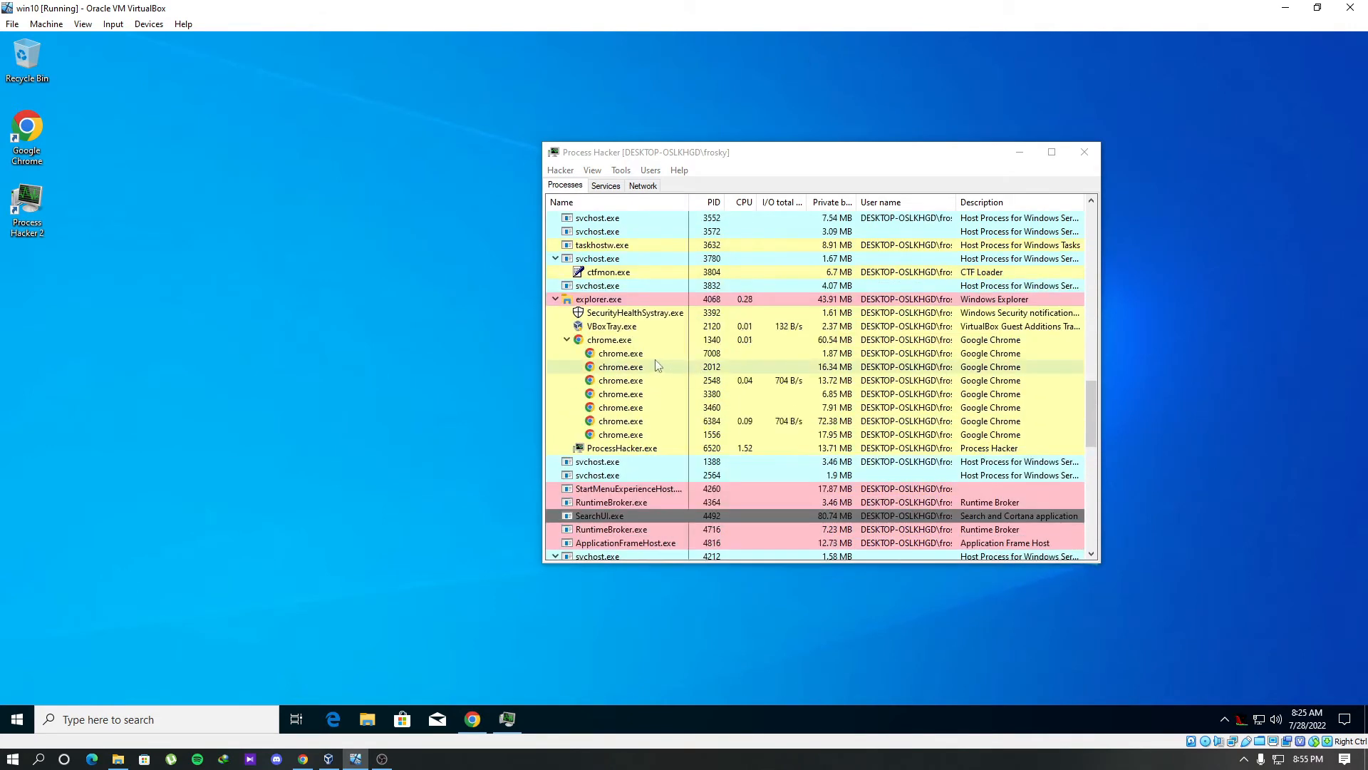
left_click(627, 348)
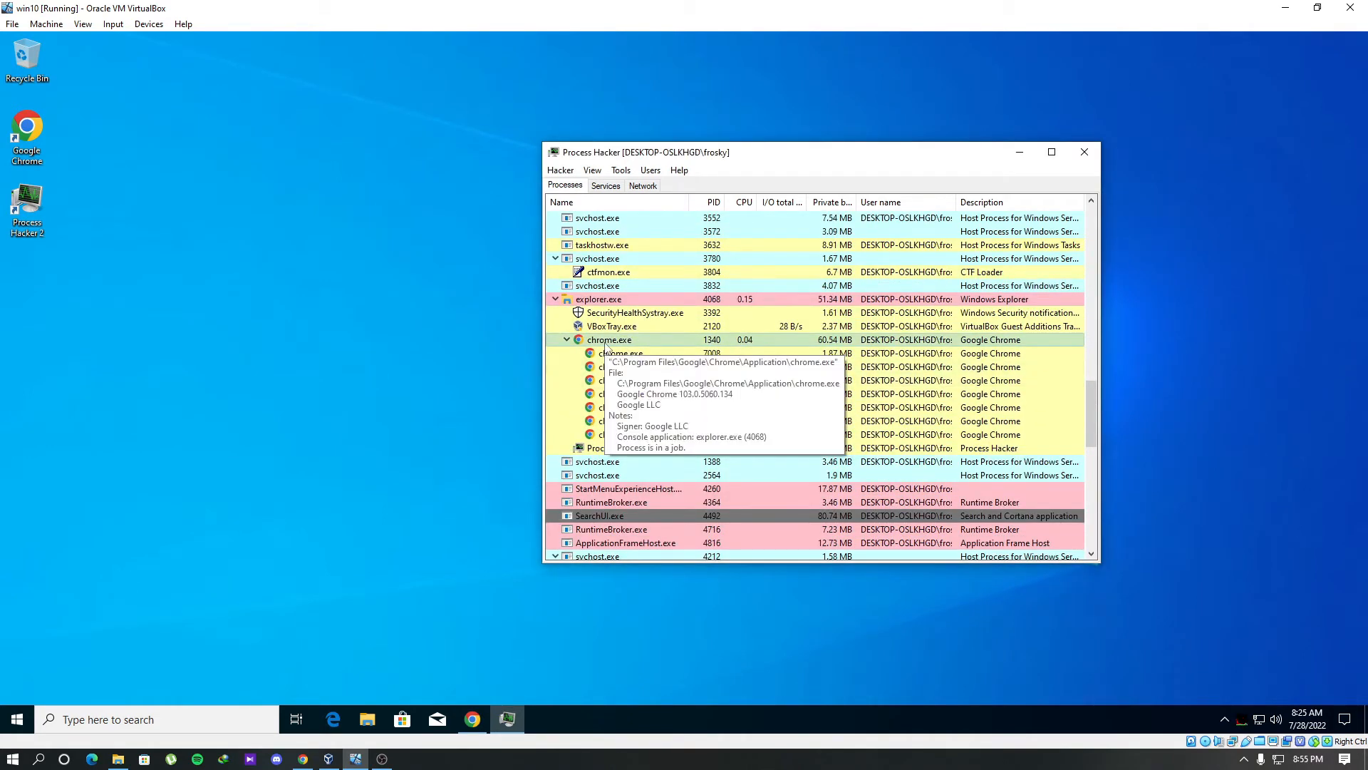
right_click(609, 342)
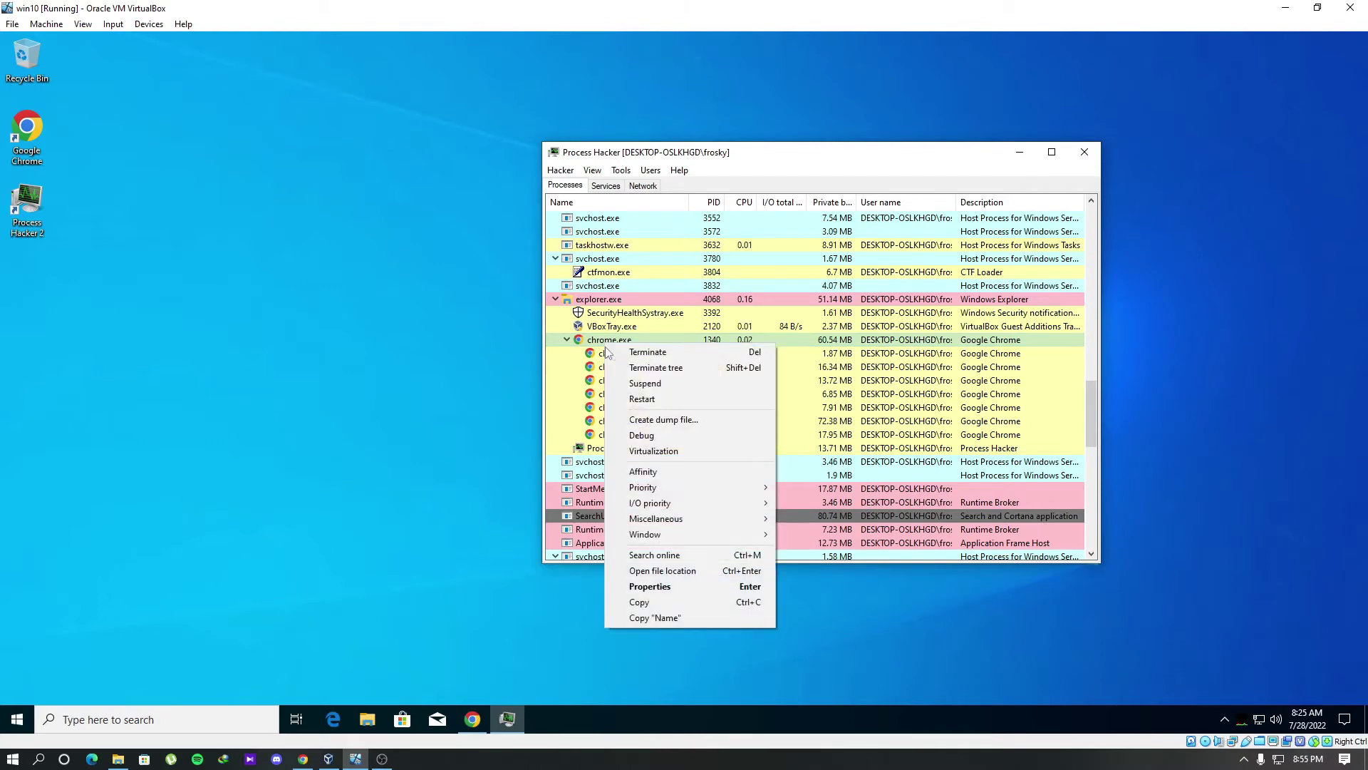
left_click(650, 586)
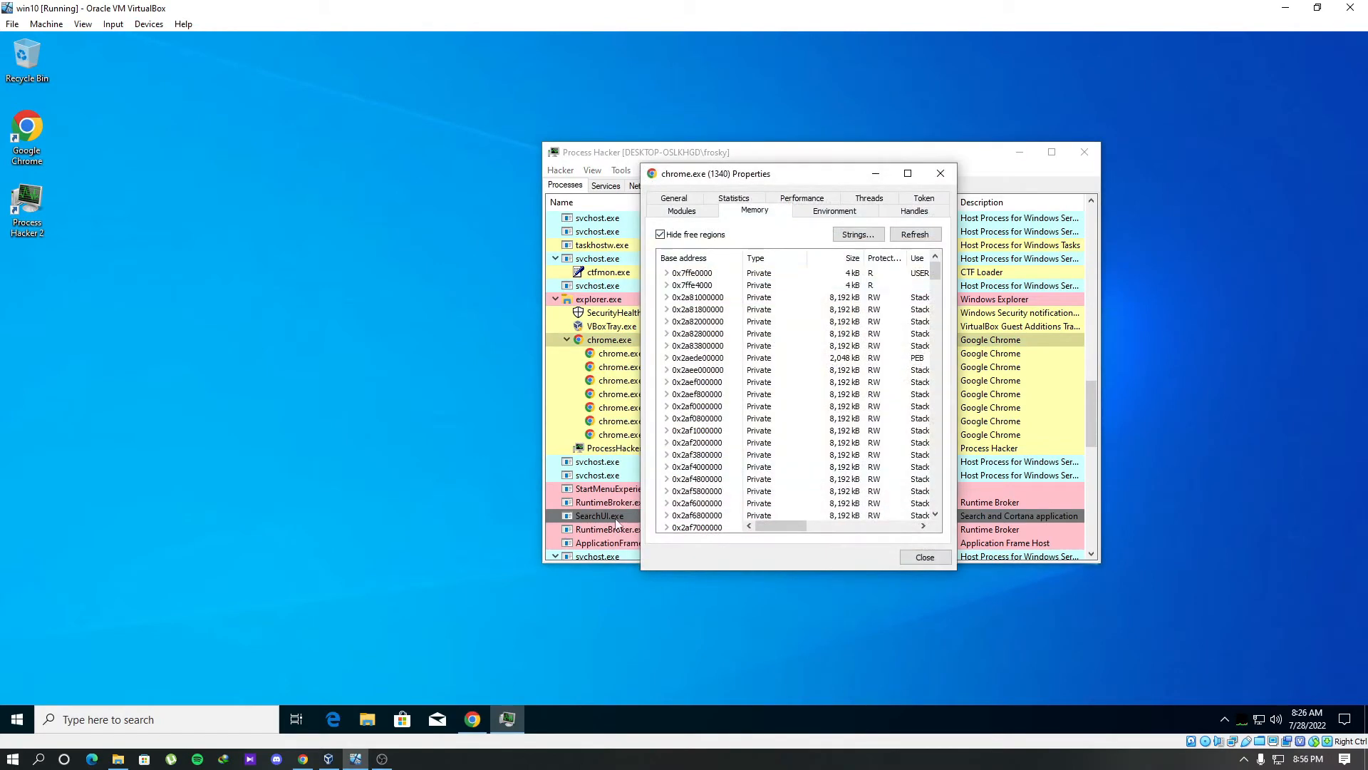
left_click_drag(780, 174, 481, 165)
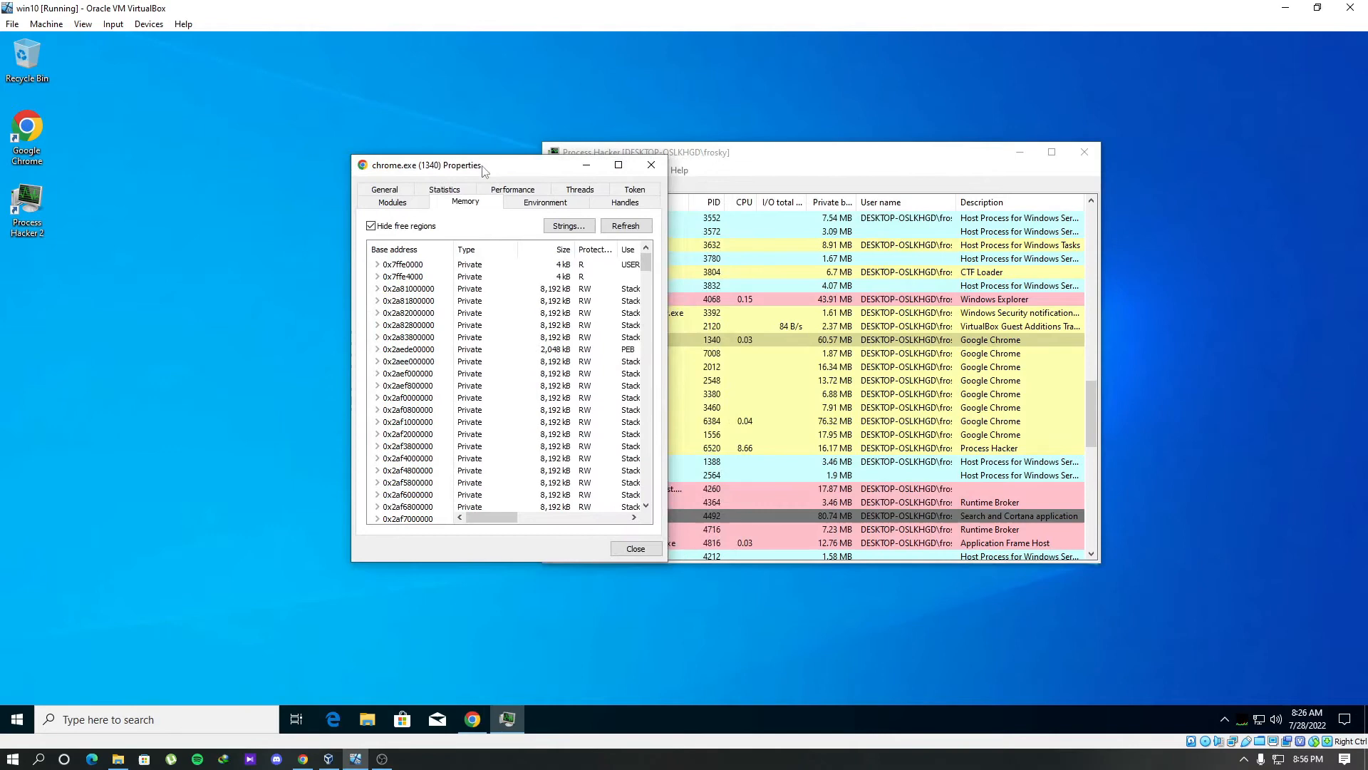
left_click(385, 201)
left_click(446, 203)
left_click(511, 202)
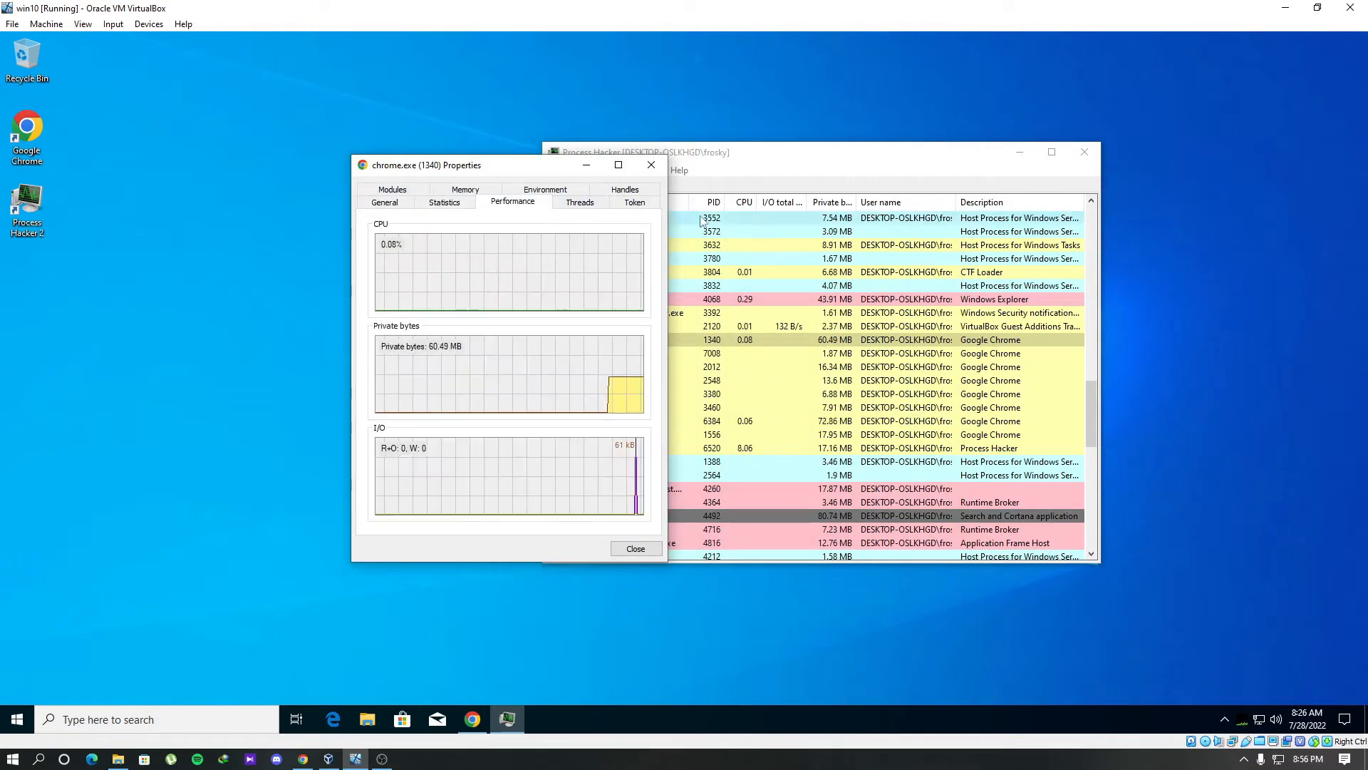
left_click(466, 189)
left_click(392, 203)
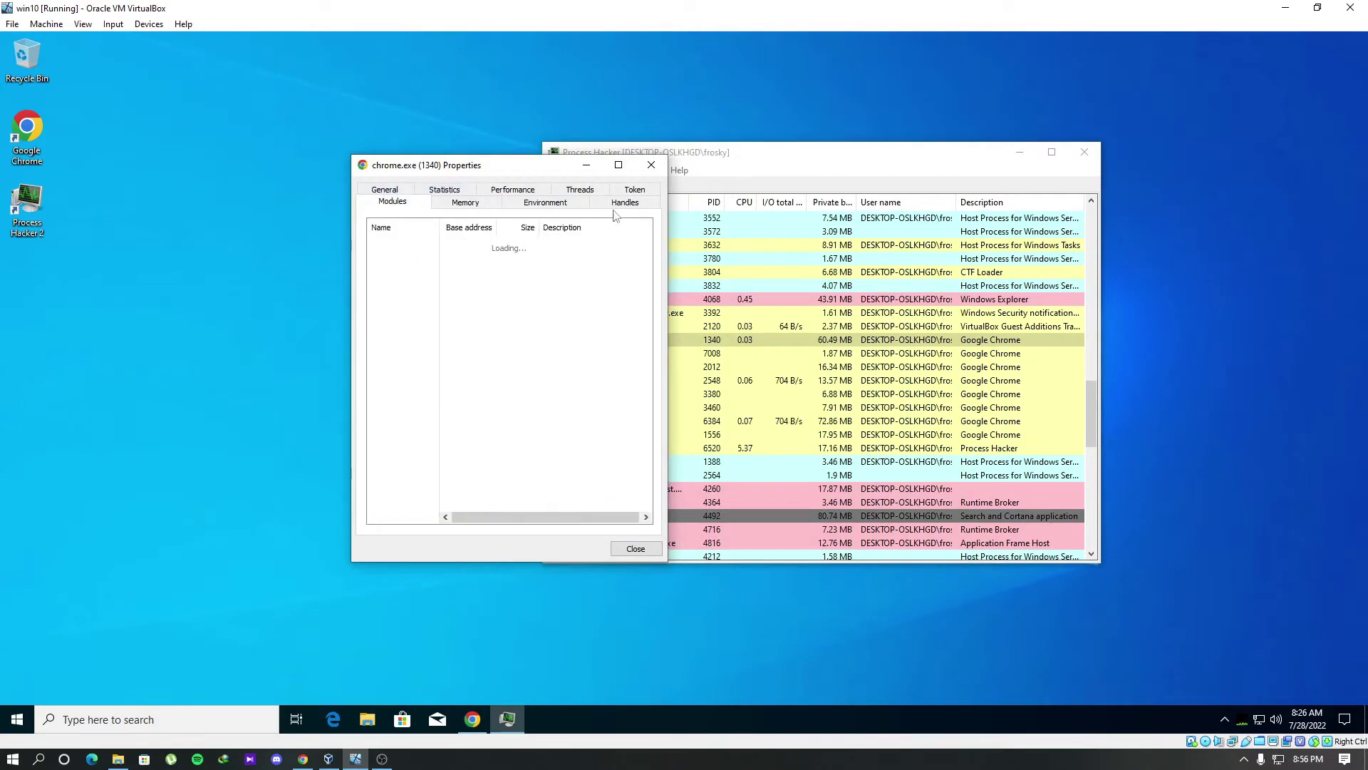
left_click(467, 202)
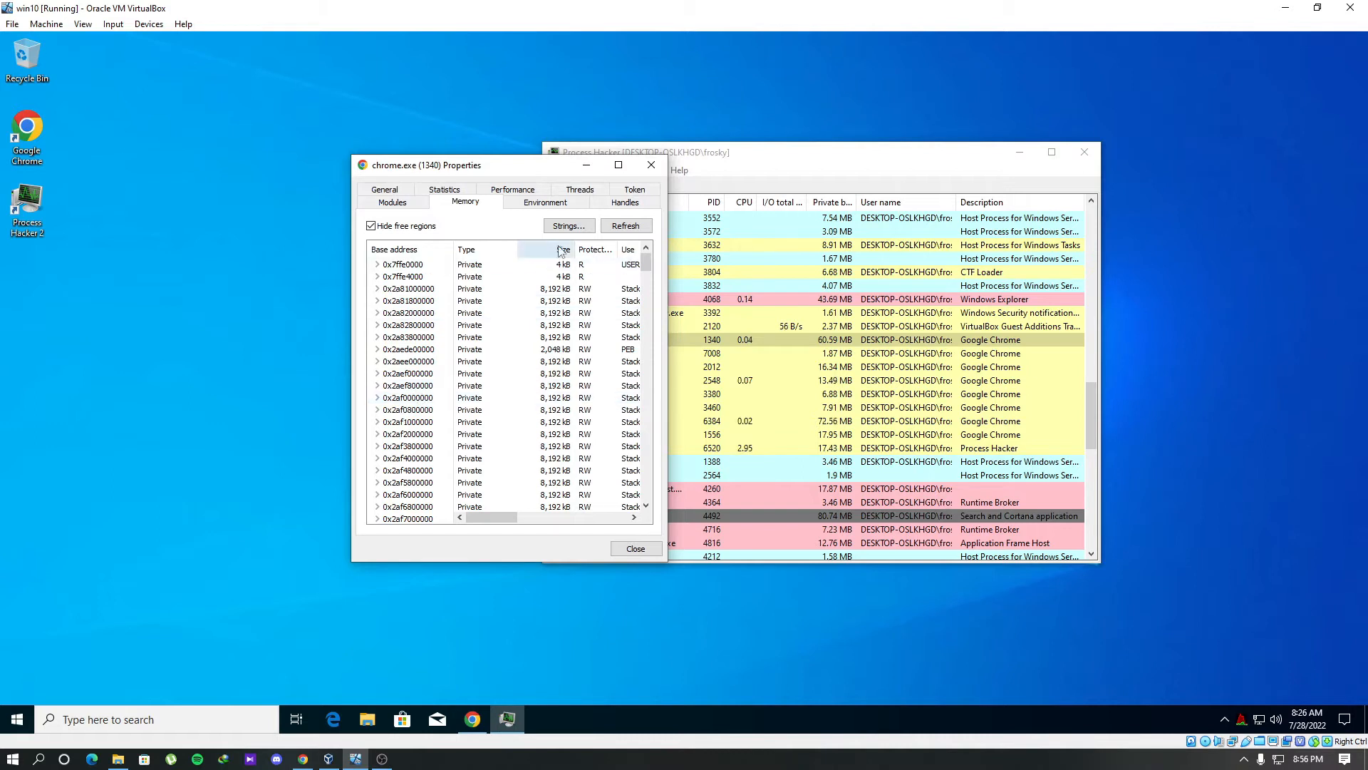
Search chrome.exe memory for strings of minimum length 10, then start a contains-filter for 'password'.
left_click(568, 226)
left_click(435, 210)
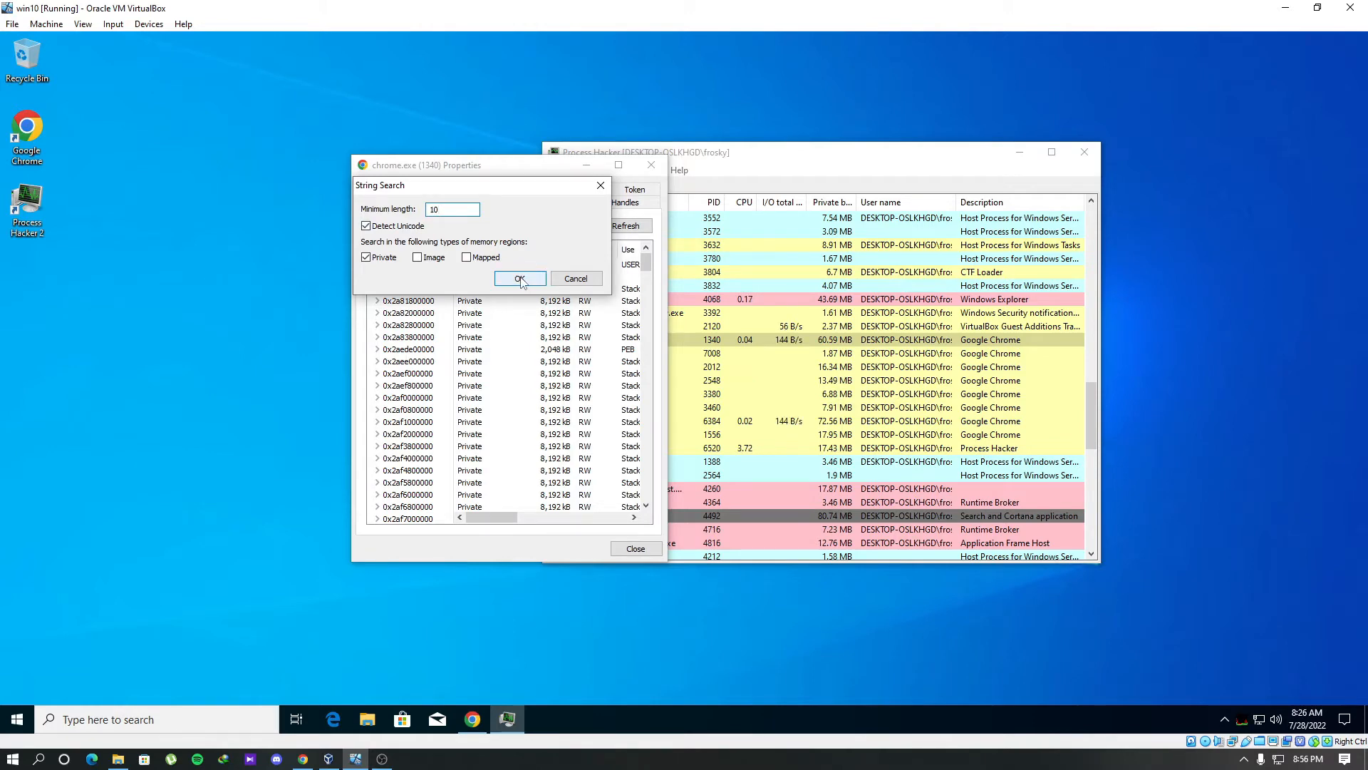
left_click(521, 281)
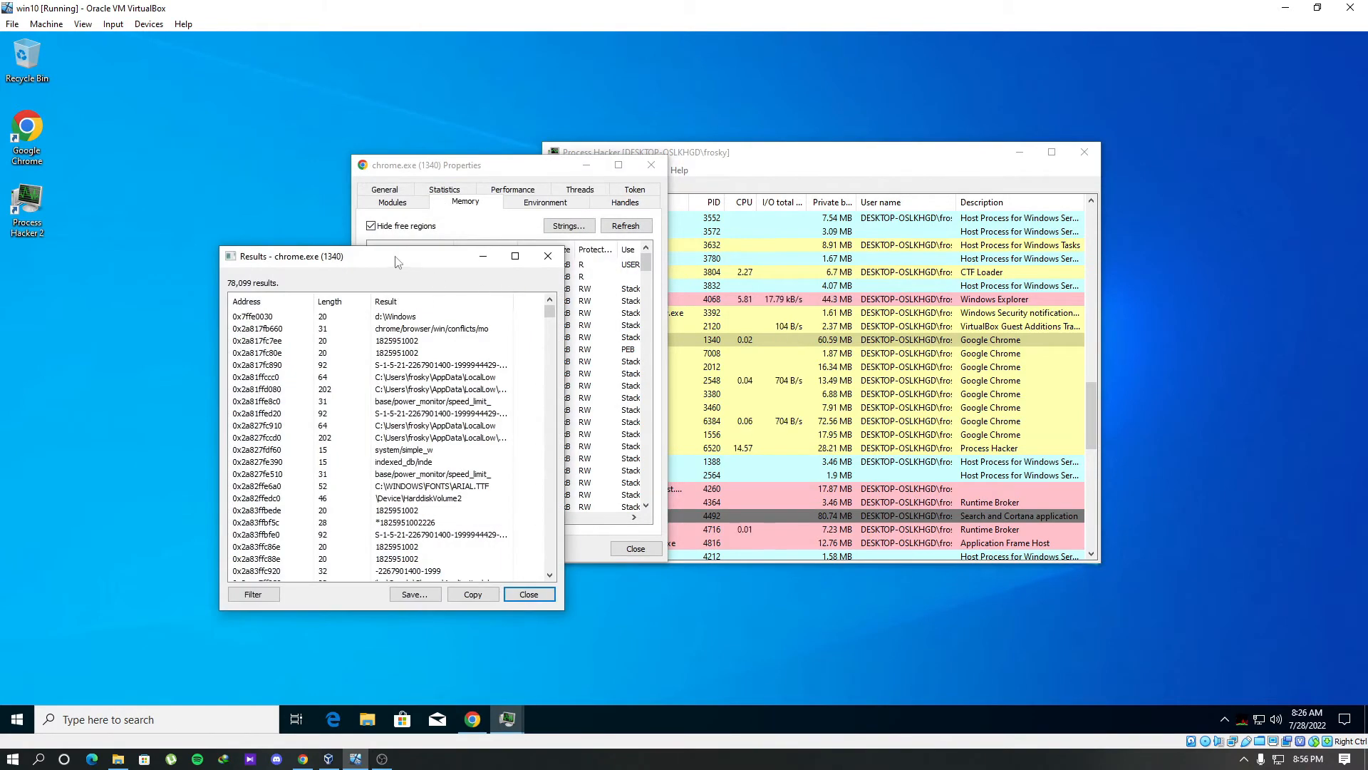
left_click_drag(401, 254, 569, 240)
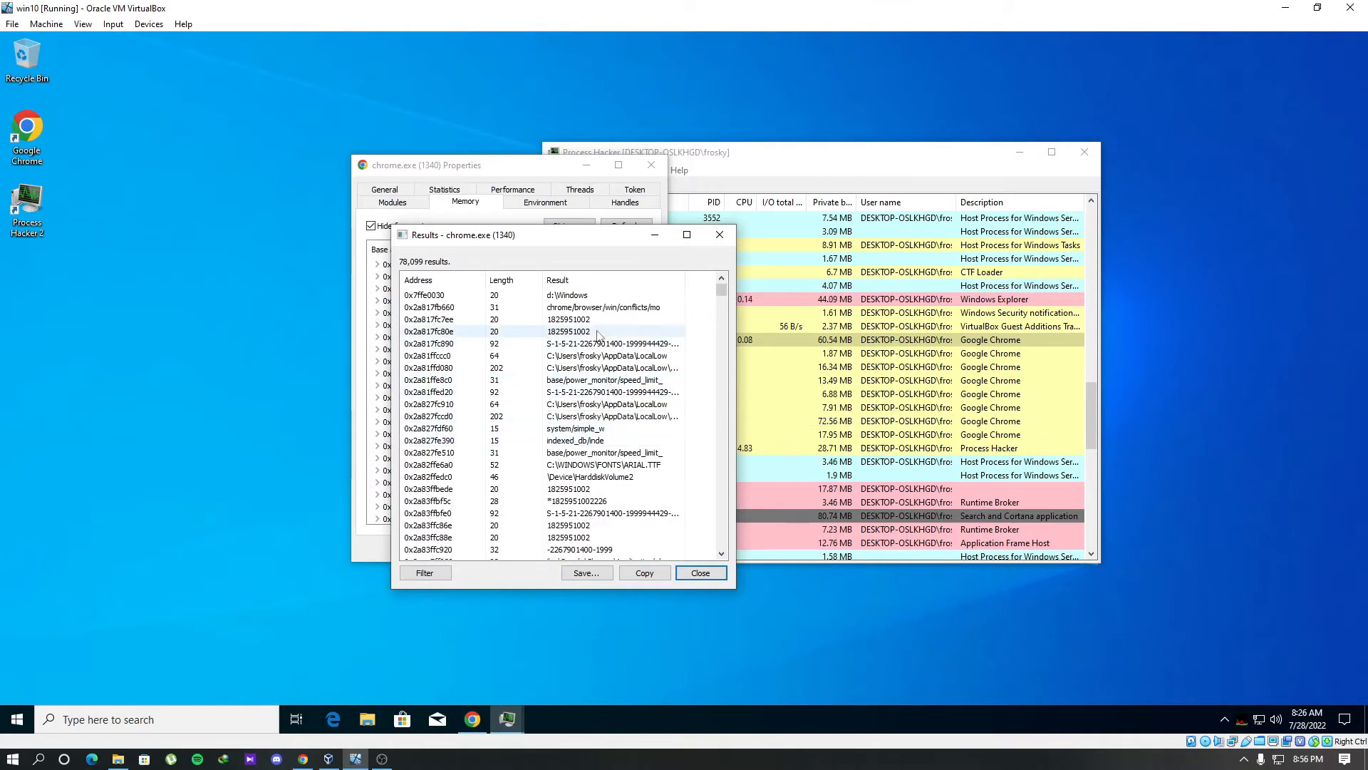
left_click(425, 573)
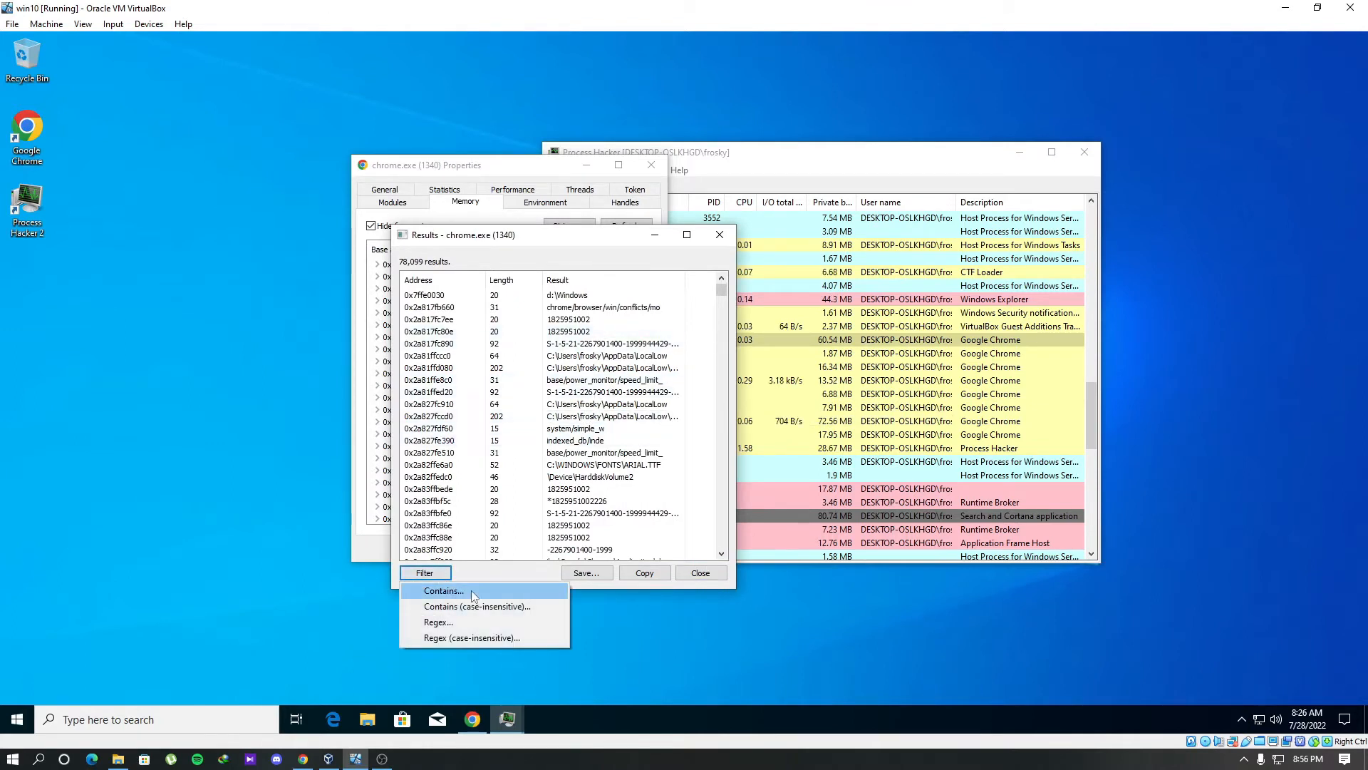
left_click(472, 590)
type("pas")
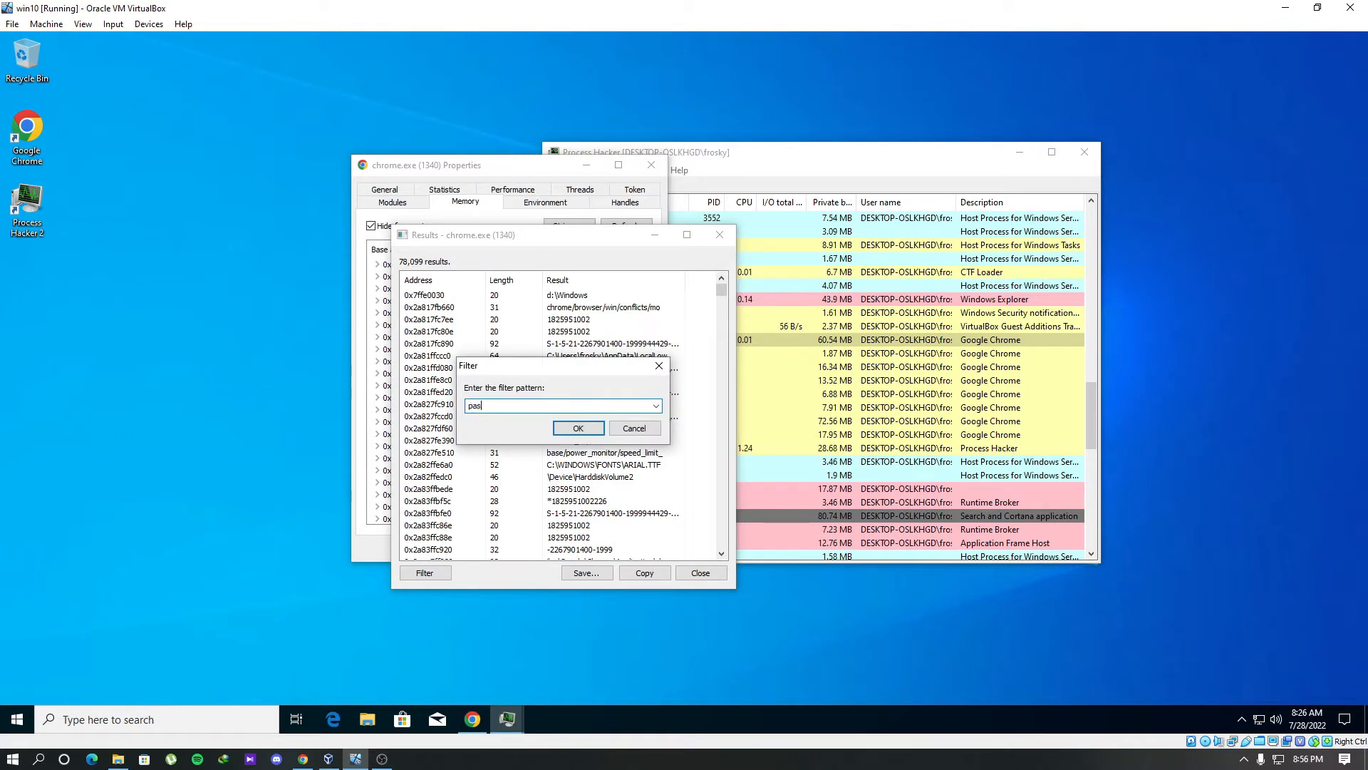
type("sword")
left_click(578, 428)
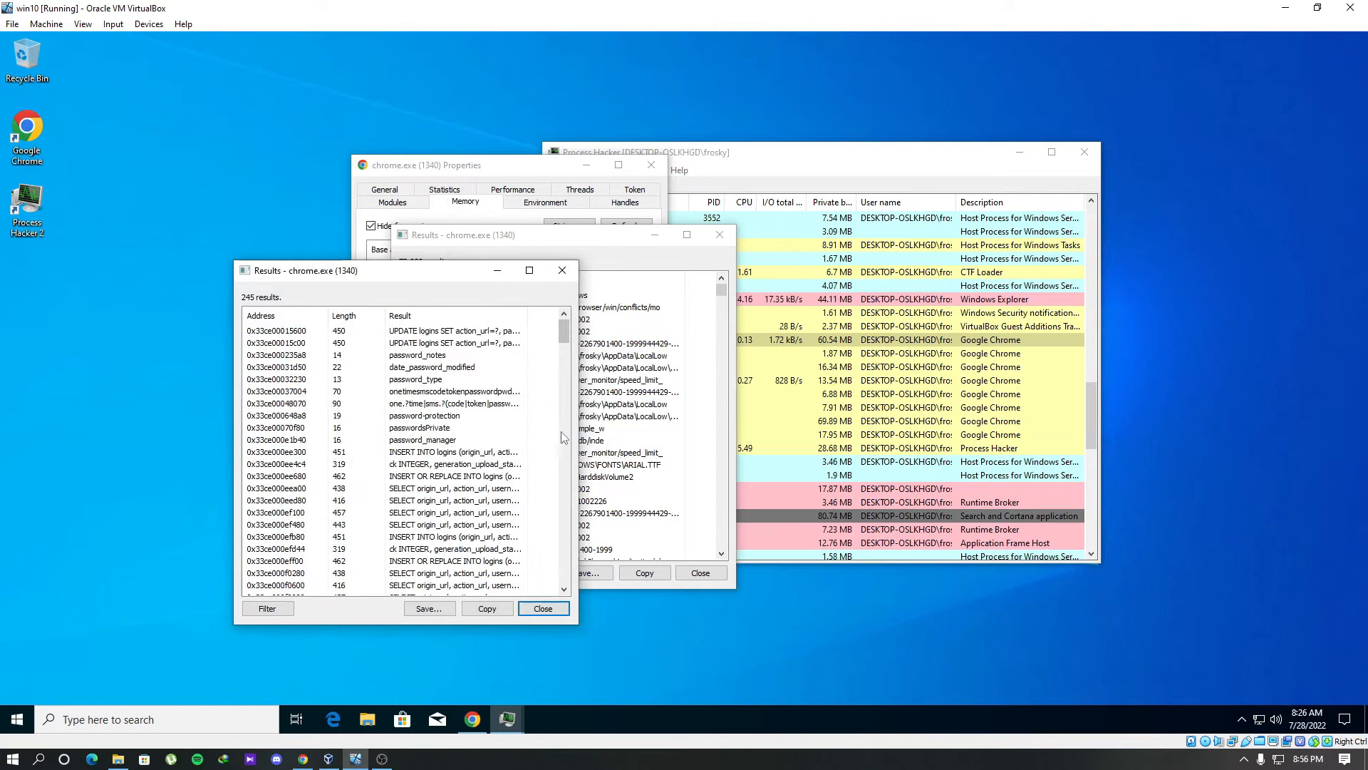
scroll(534, 434, "down", 5)
scroll(524, 429, "down", 5)
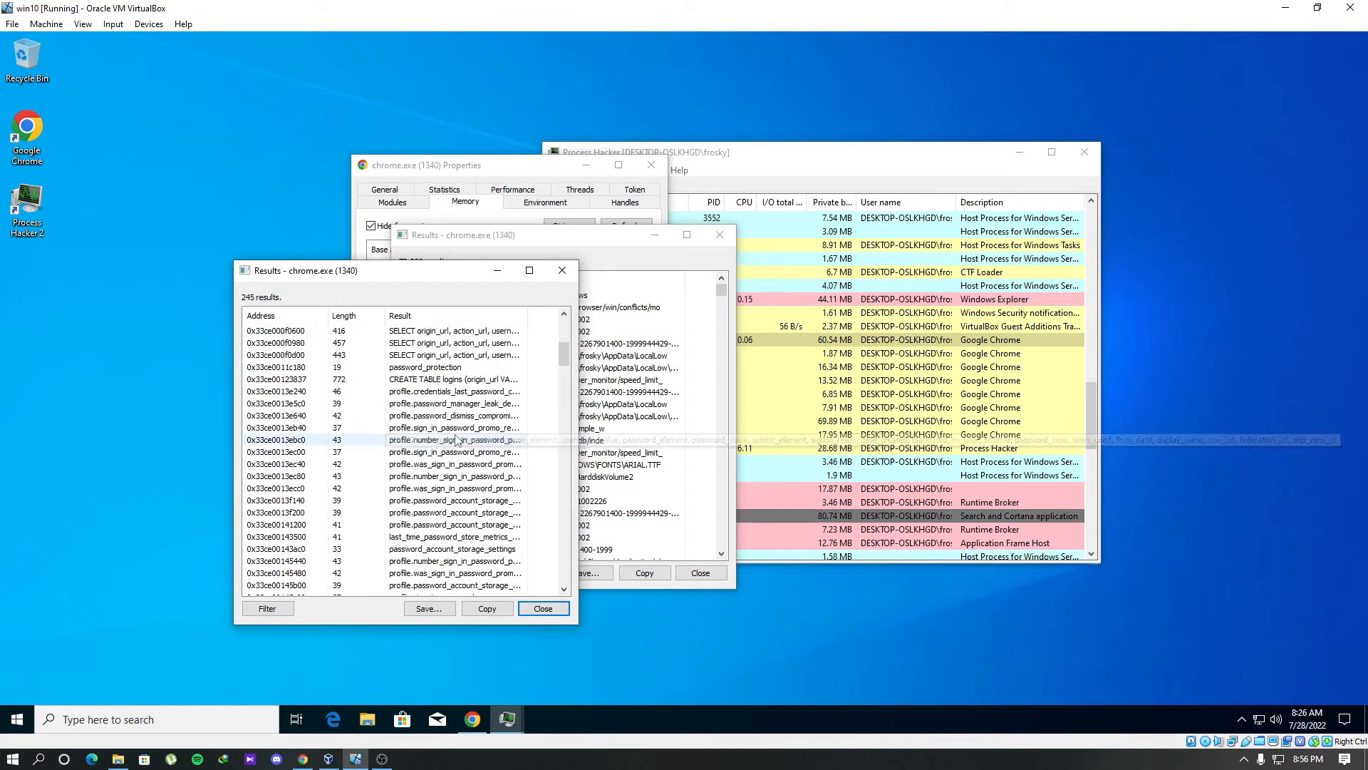
left_click_drag(564, 355, 566, 410)
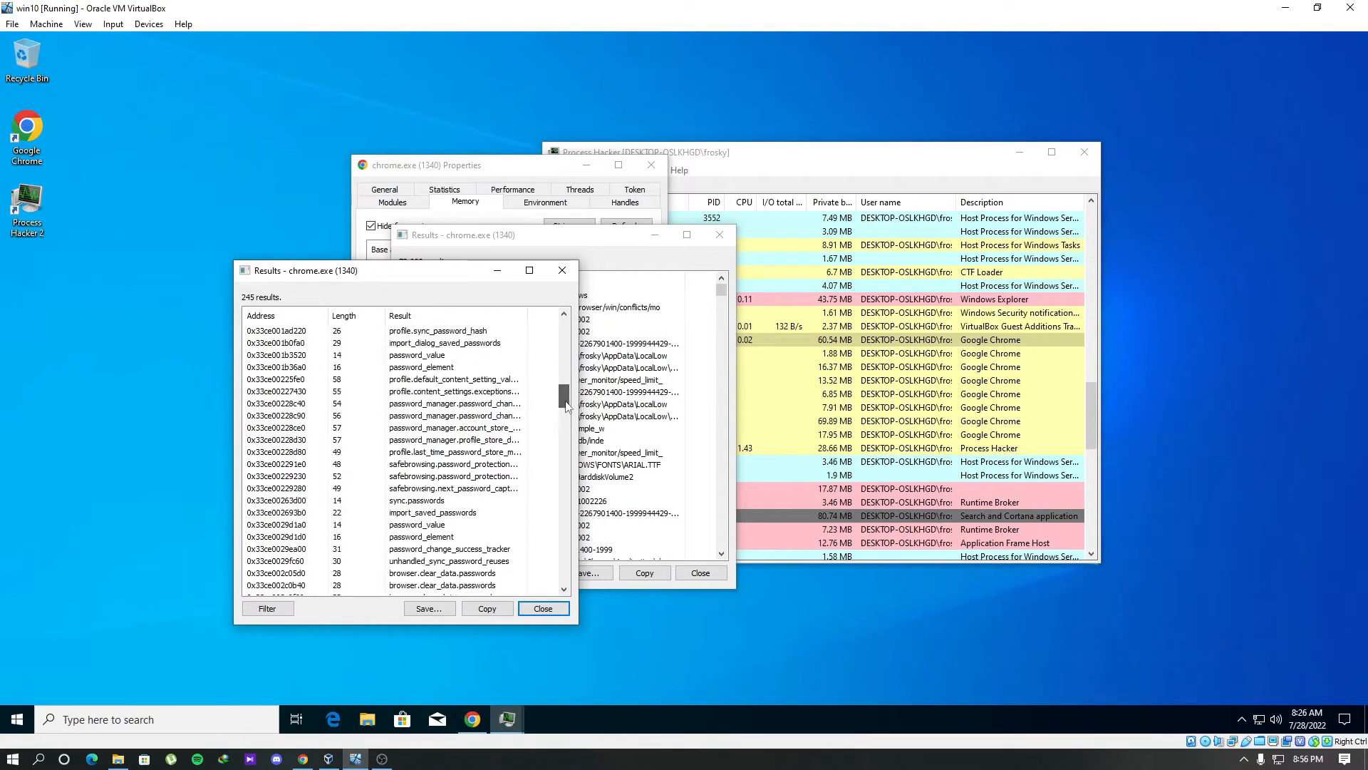
scroll(566, 407, "up", 2)
double_click(417, 392)
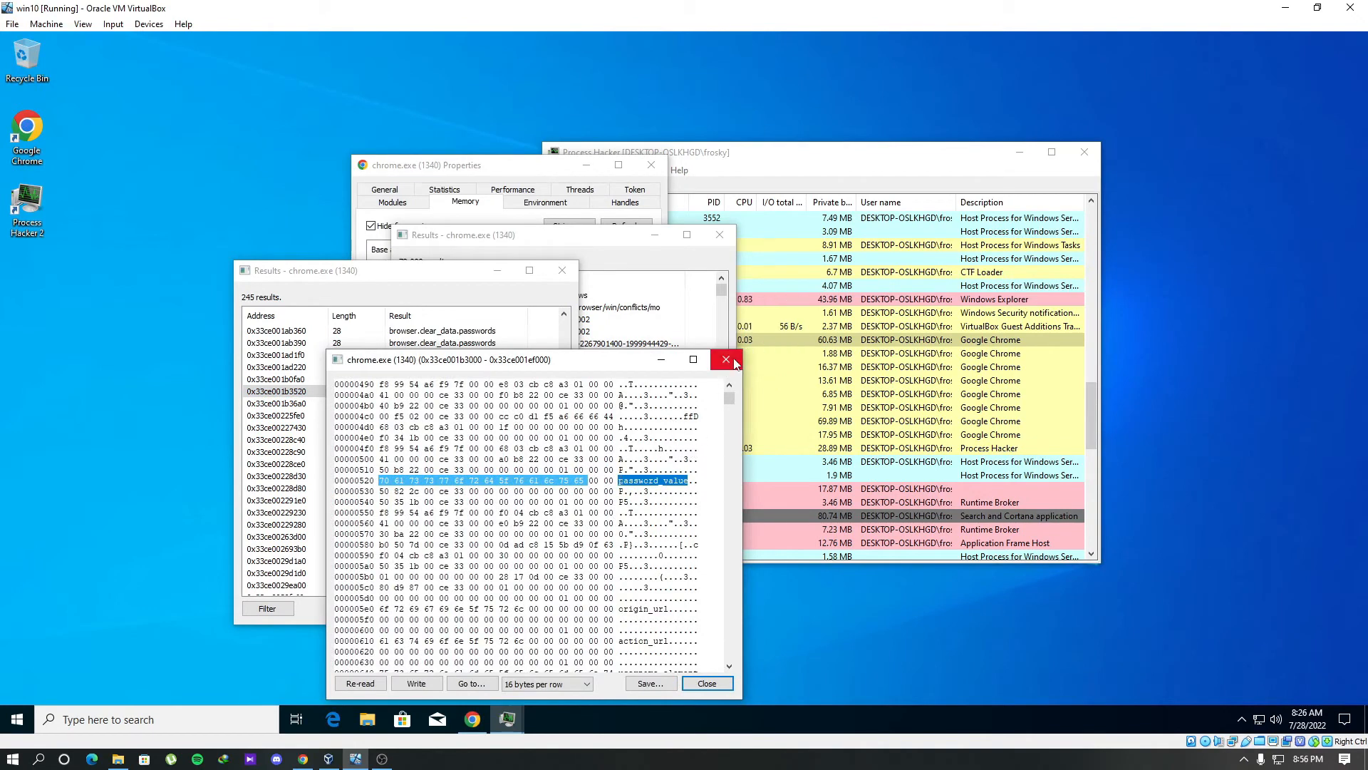
left_click(725, 359)
scroll(451, 459, "up", 3)
scroll(451, 460, "up", 5)
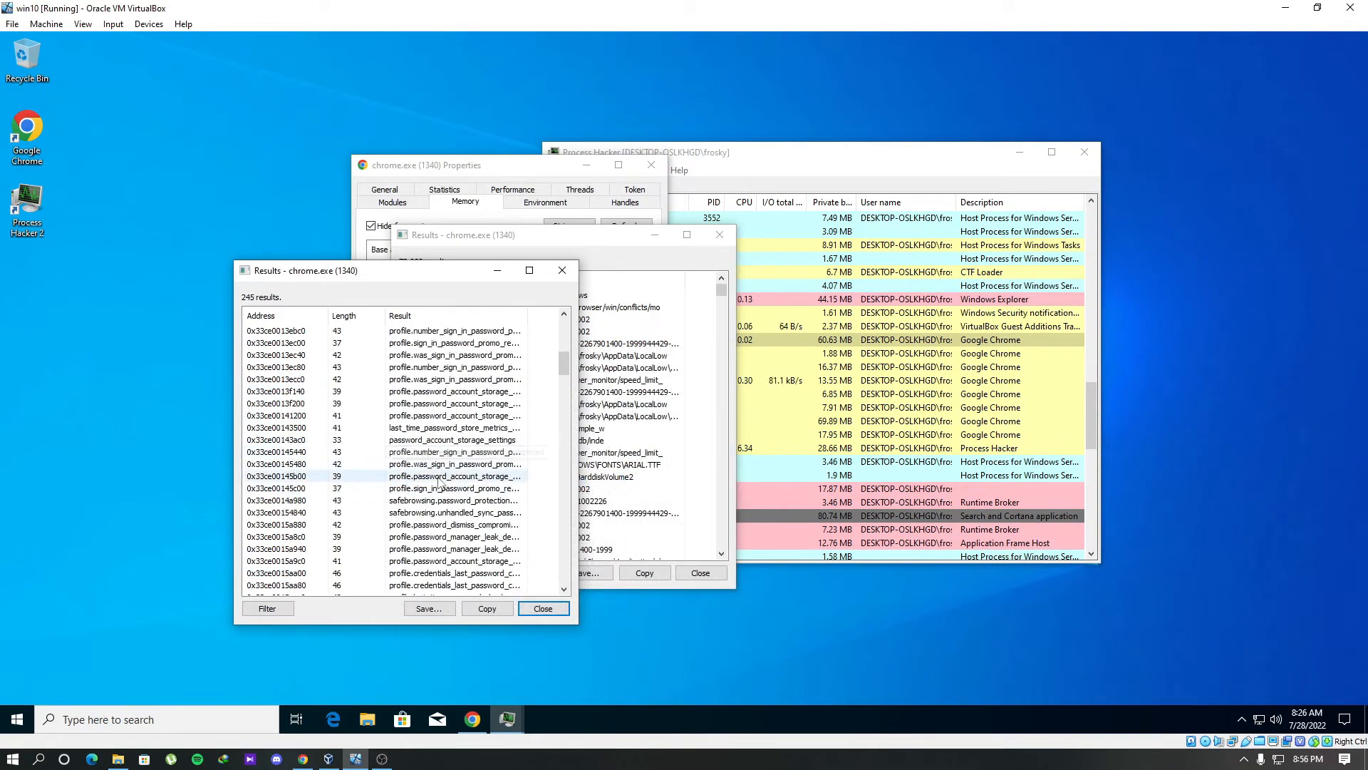
scroll(452, 461, "up", 5)
left_click(470, 427)
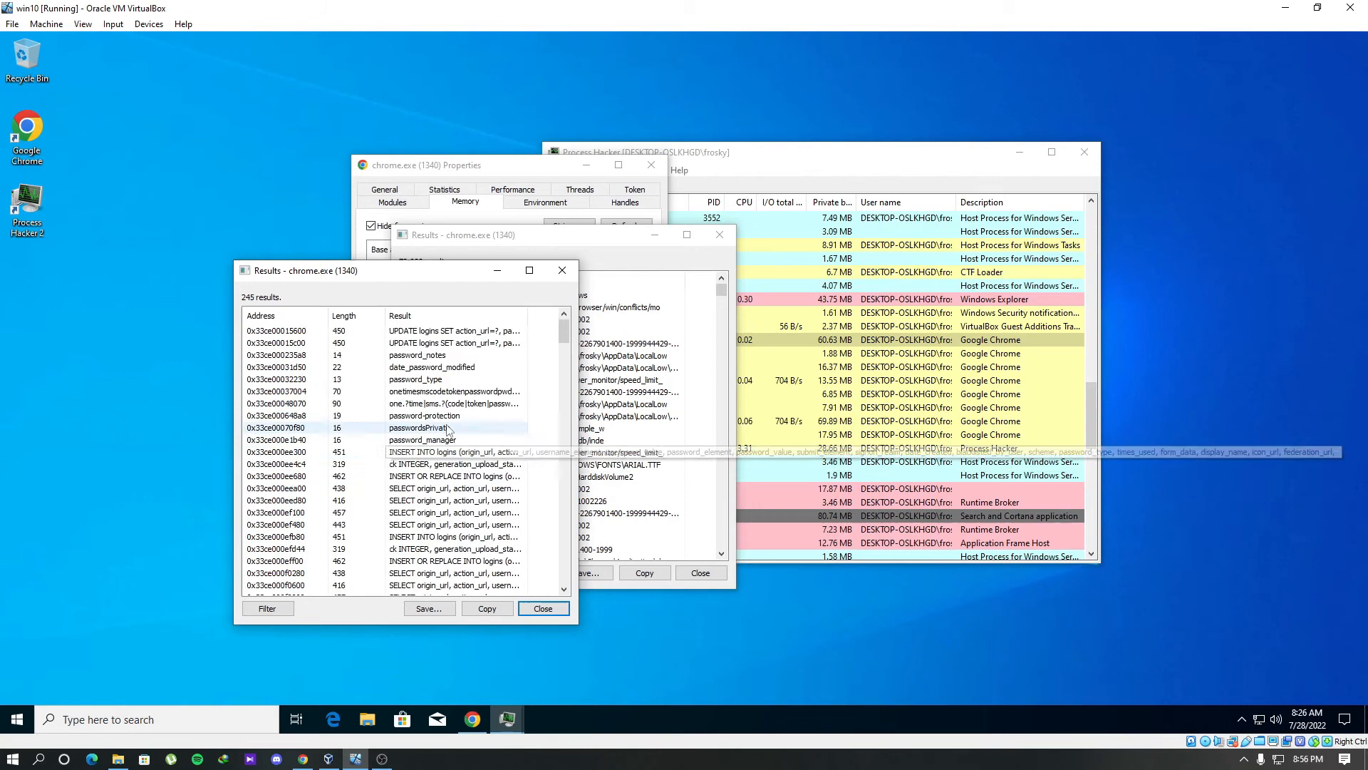
scroll(450, 444, "down", 4)
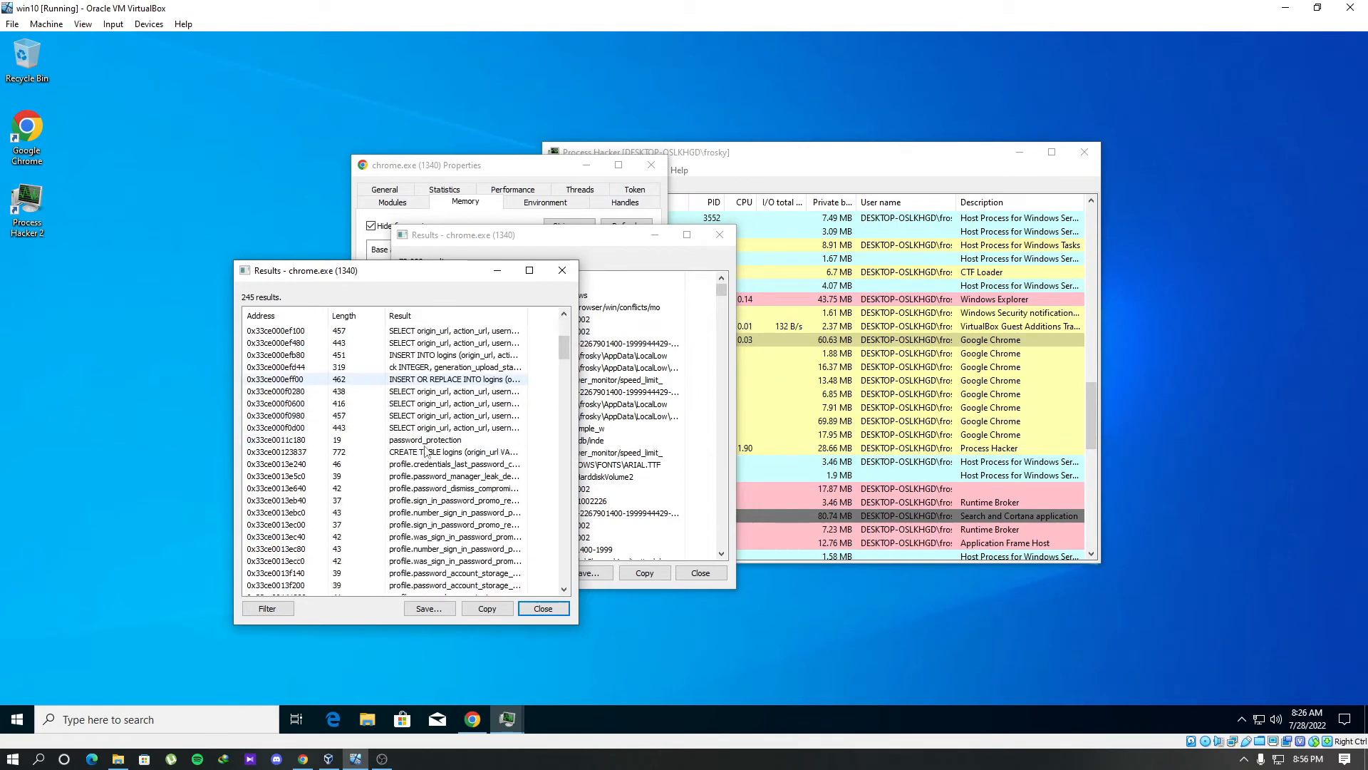
scroll(433, 455, "down", 4)
scroll(423, 459, "down", 4)
scroll(424, 457, "down", 4)
scroll(423, 458, "down", 4)
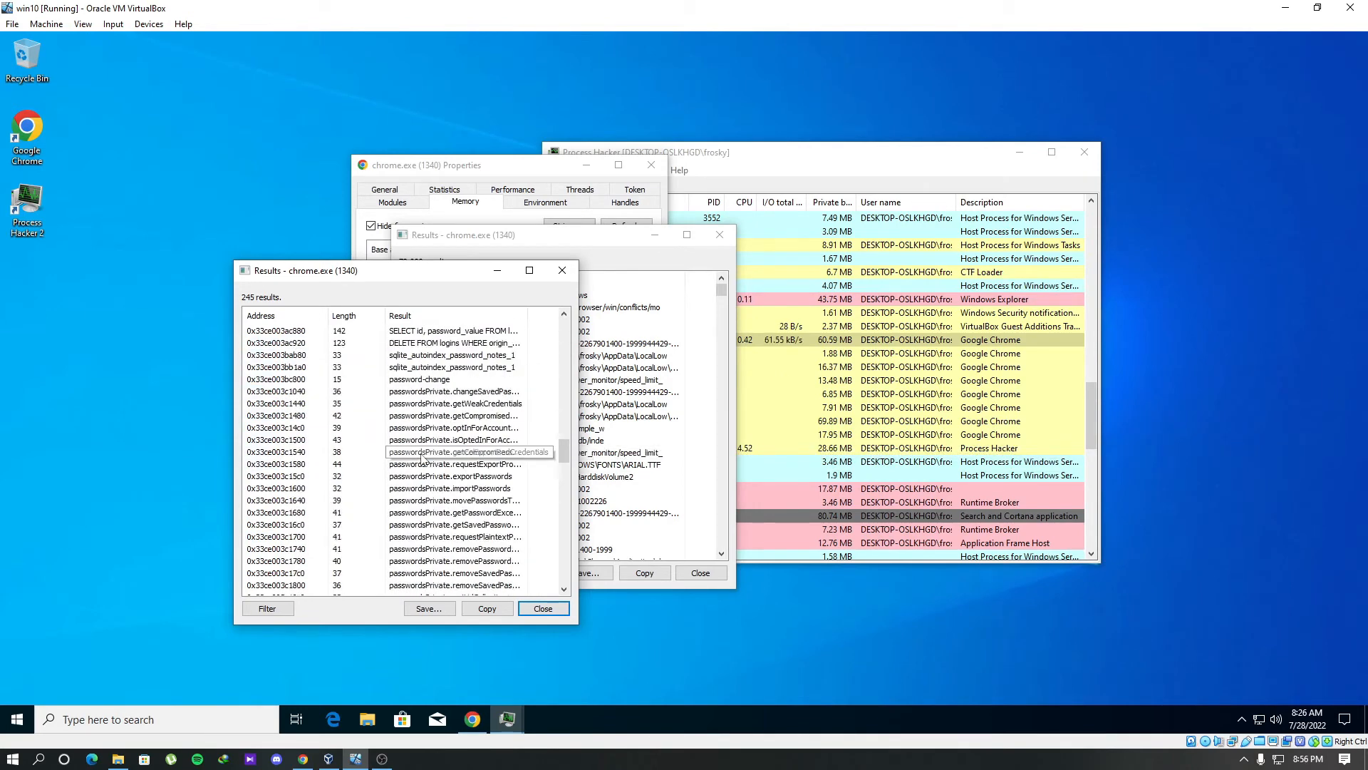
scroll(424, 458, "down", 4)
scroll(424, 458, "down", 4)
scroll(424, 460, "down", 3)
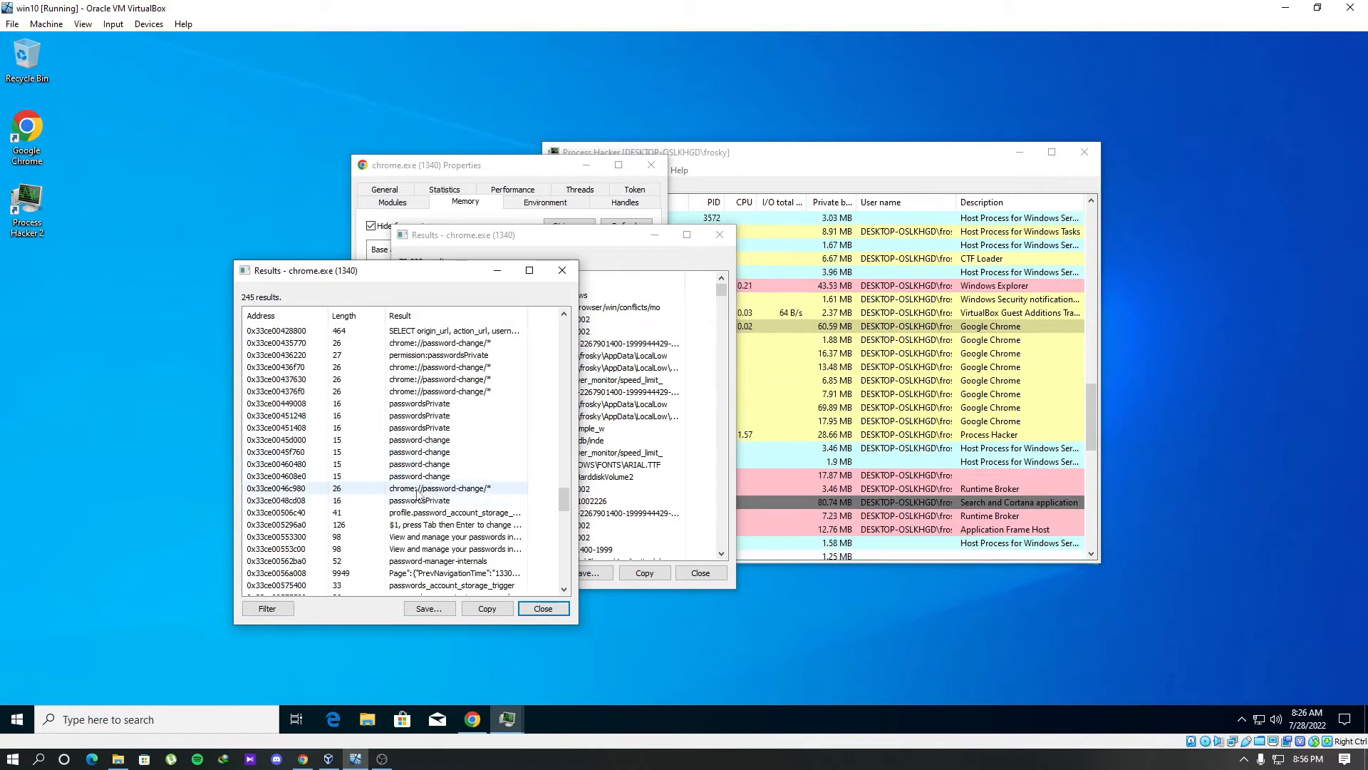
scroll(418, 489, "down", 4)
scroll(427, 497, "down", 4)
scroll(471, 508, "down", 3)
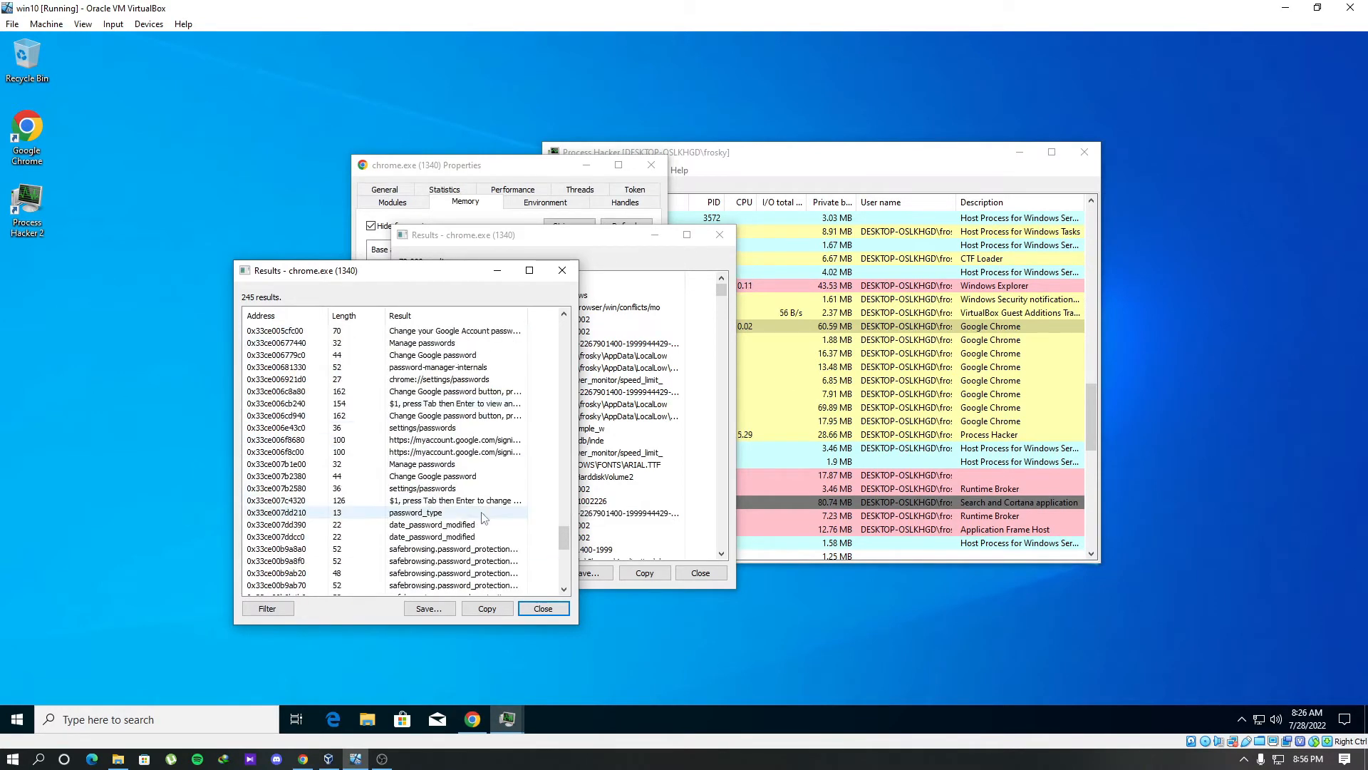
double_click(427, 342)
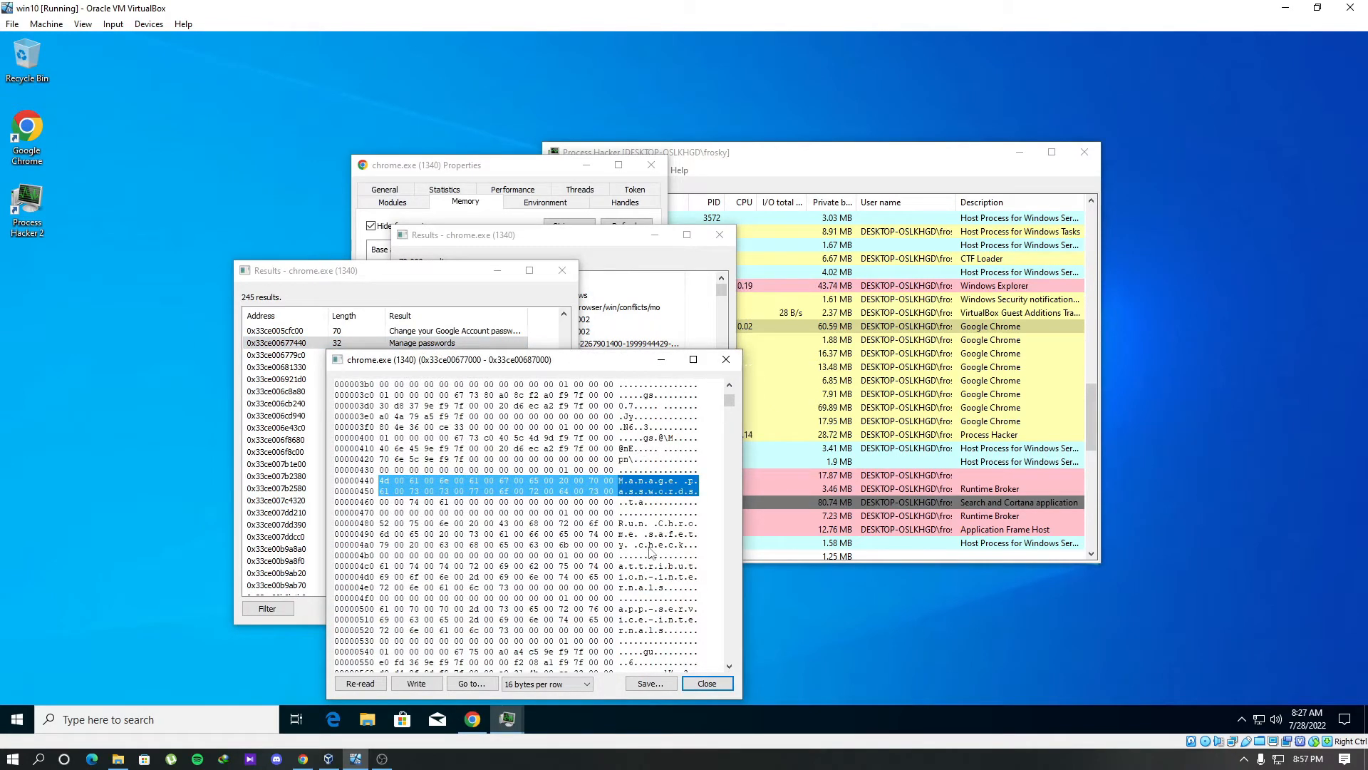
scroll(652, 547, "up", 4)
scroll(654, 551, "up", 4)
scroll(654, 486, "up", 4)
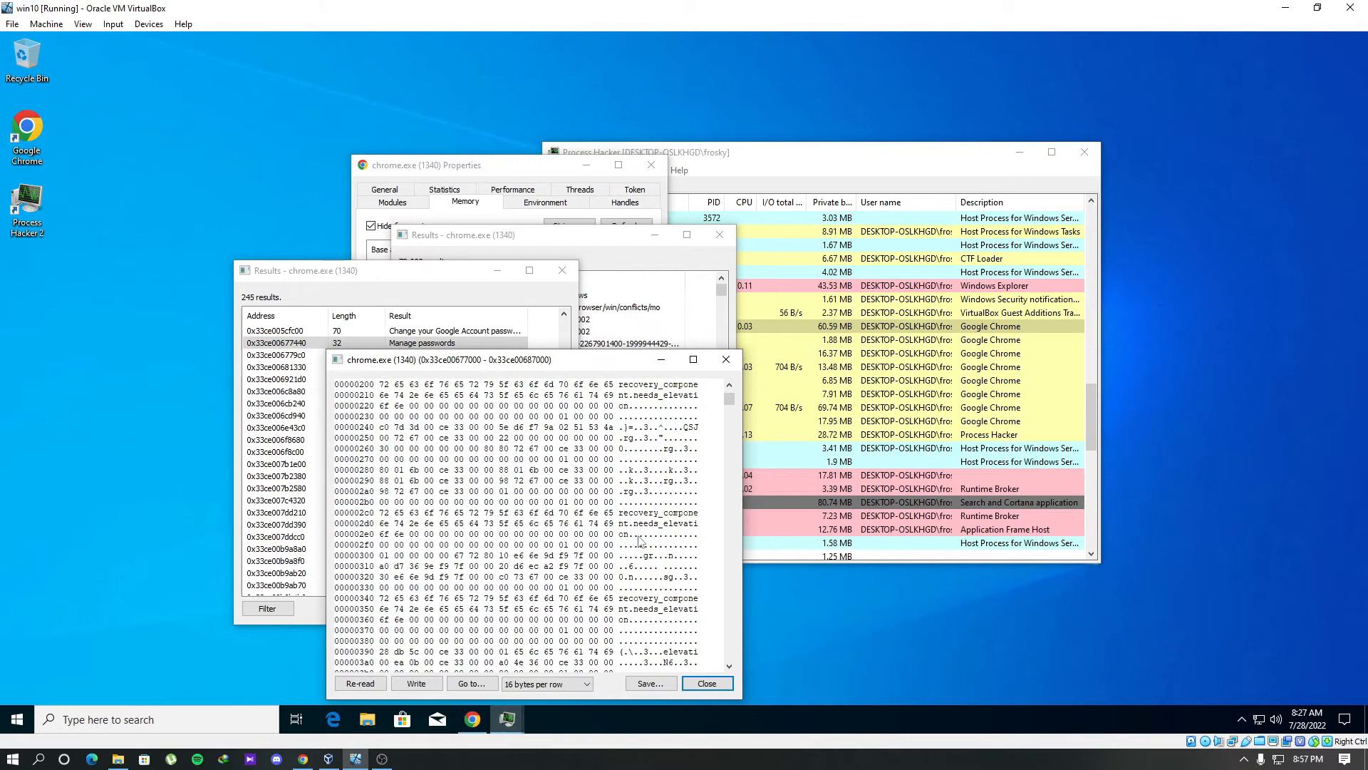
scroll(642, 543, "up", 3)
scroll(642, 543, "up", 3)
scroll(643, 544, "up", 3)
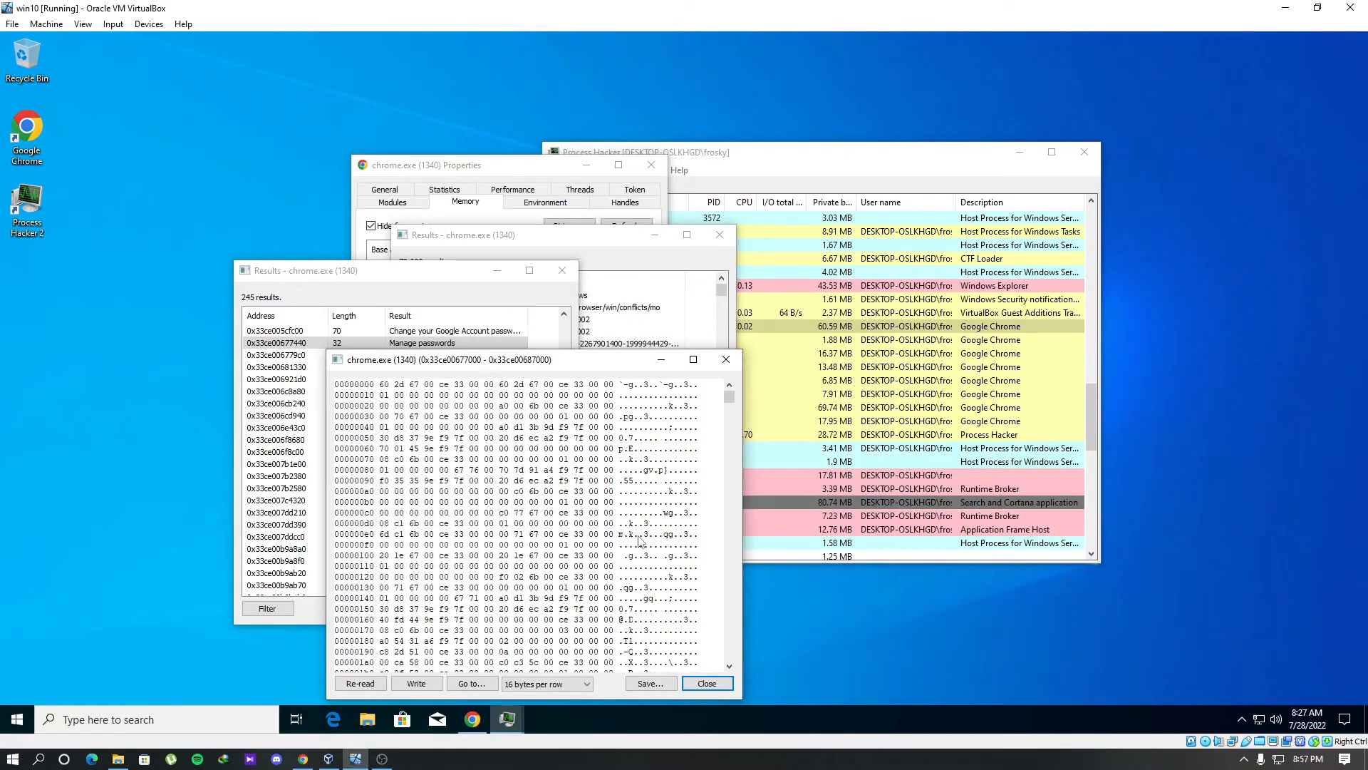
scroll(643, 543, "up", 3)
scroll(642, 543, "down", 2)
left_click(726, 359)
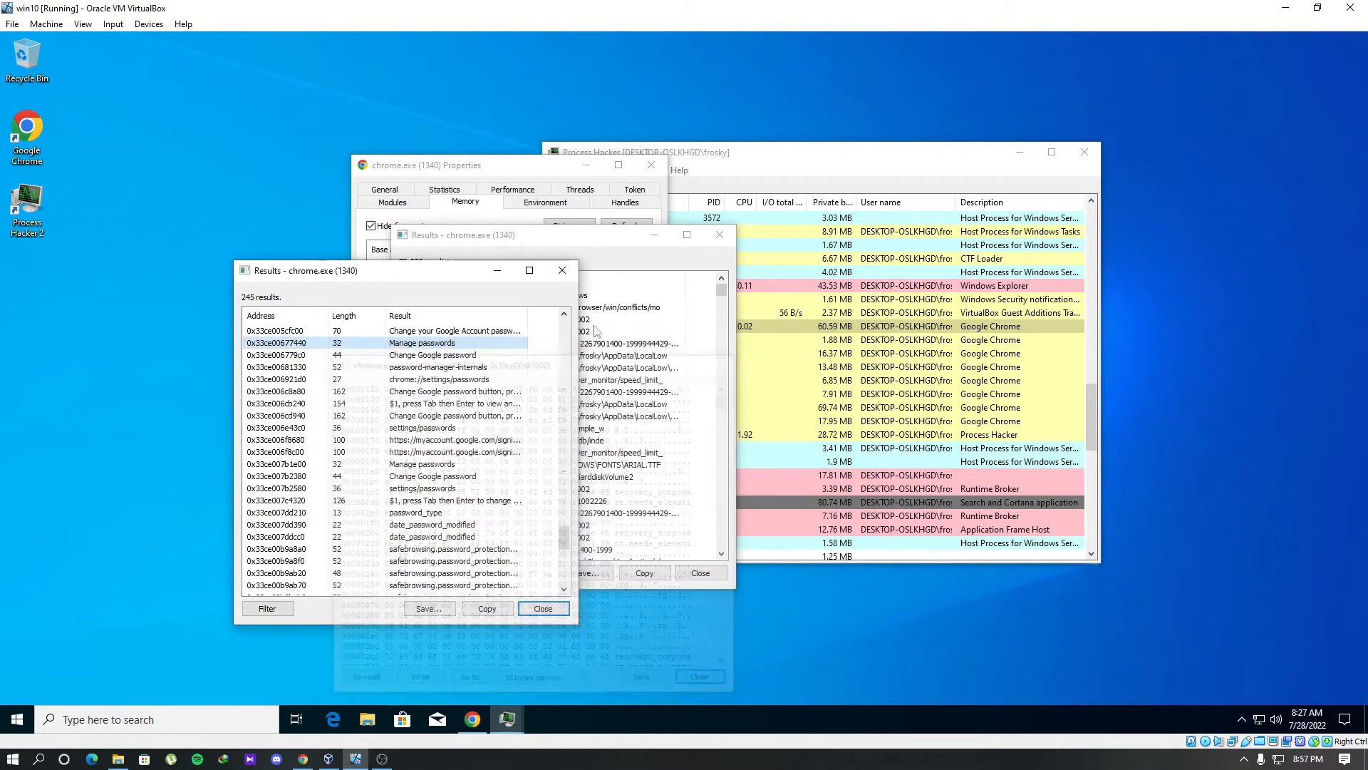
scroll(481, 449, "down", 5)
scroll(450, 459, "down", 5)
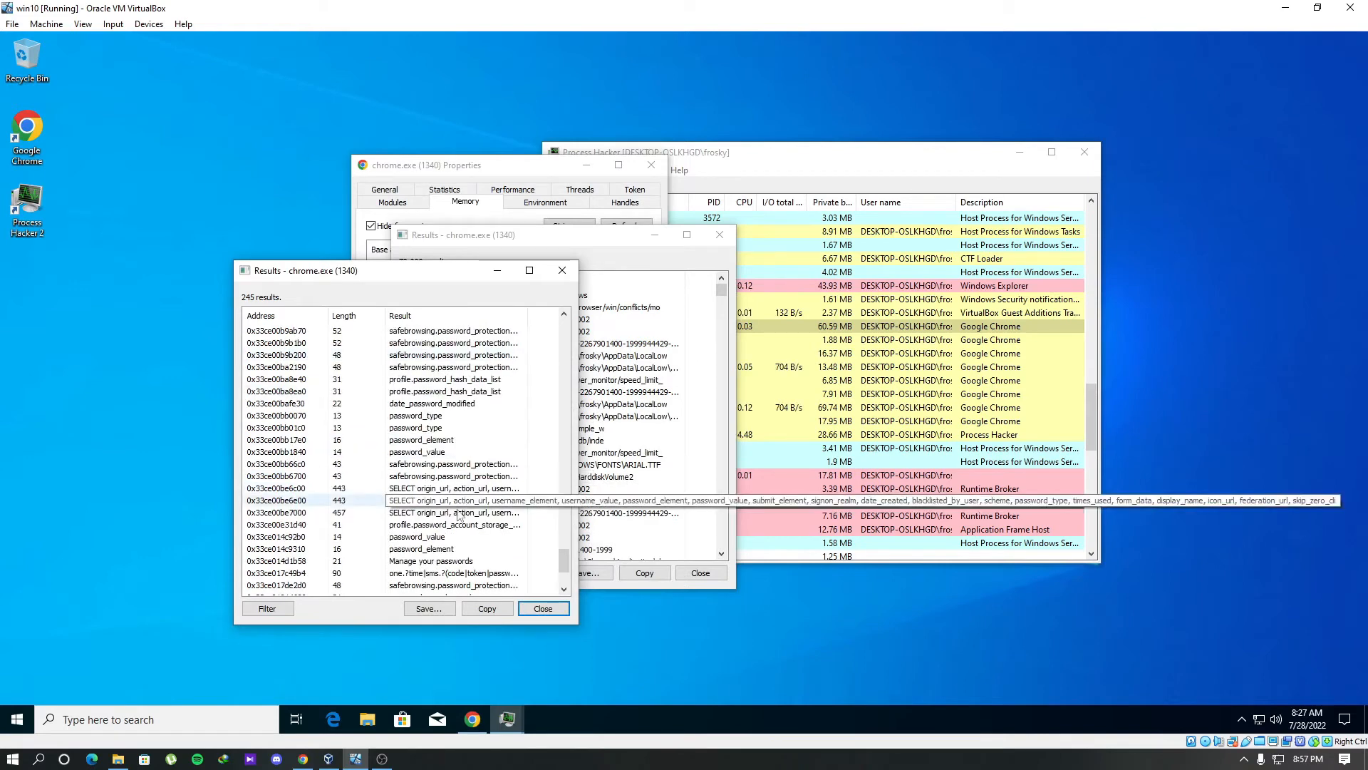
double_click(418, 451)
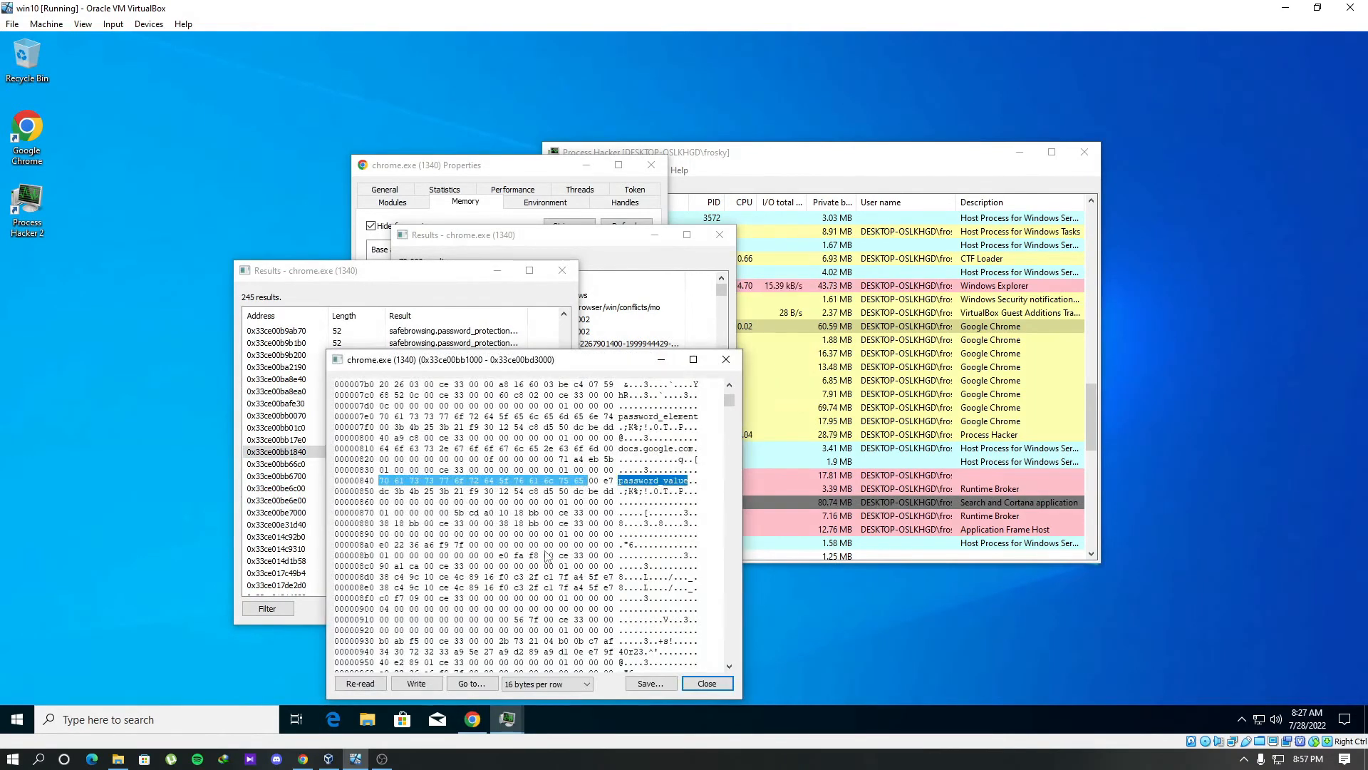
scroll(660, 515, "down", 3)
scroll(663, 524, "down", 3)
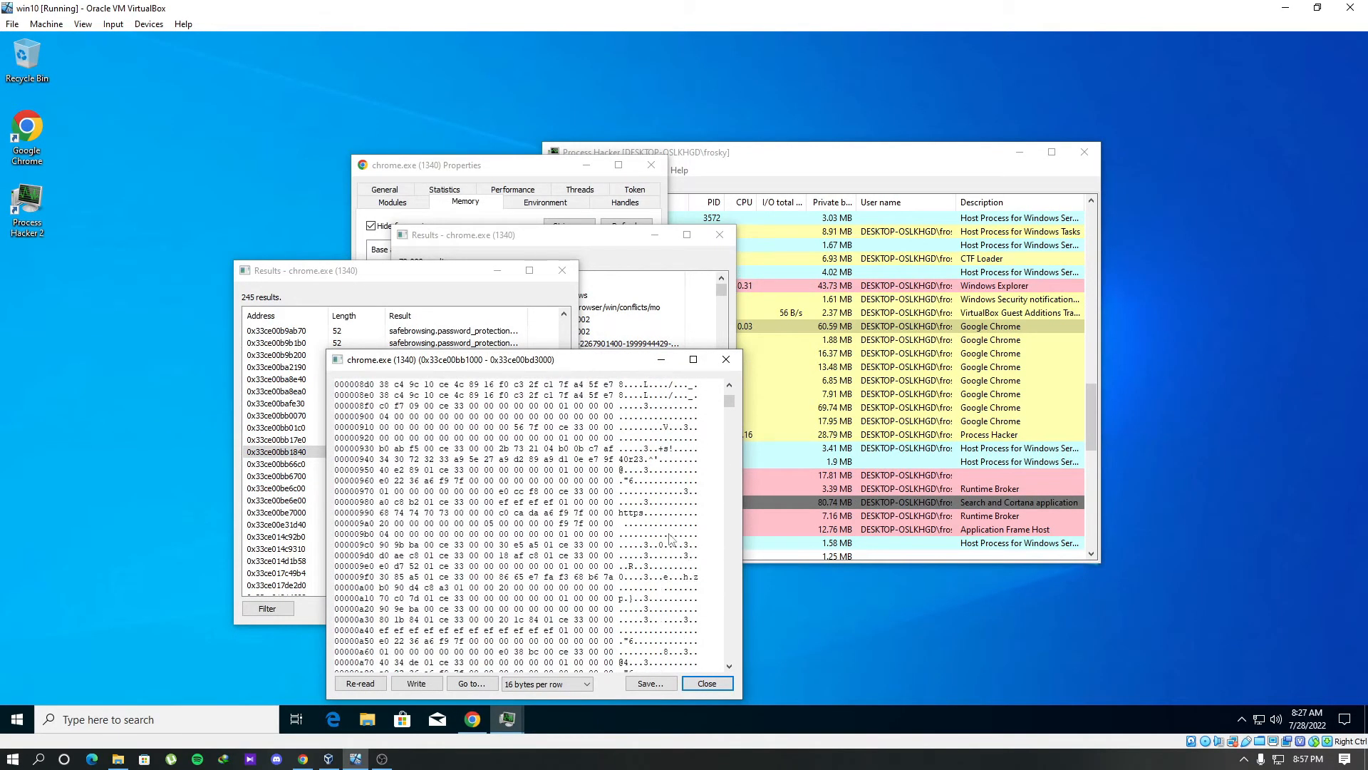
scroll(659, 557, "down", 3)
scroll(660, 557, "down", 3)
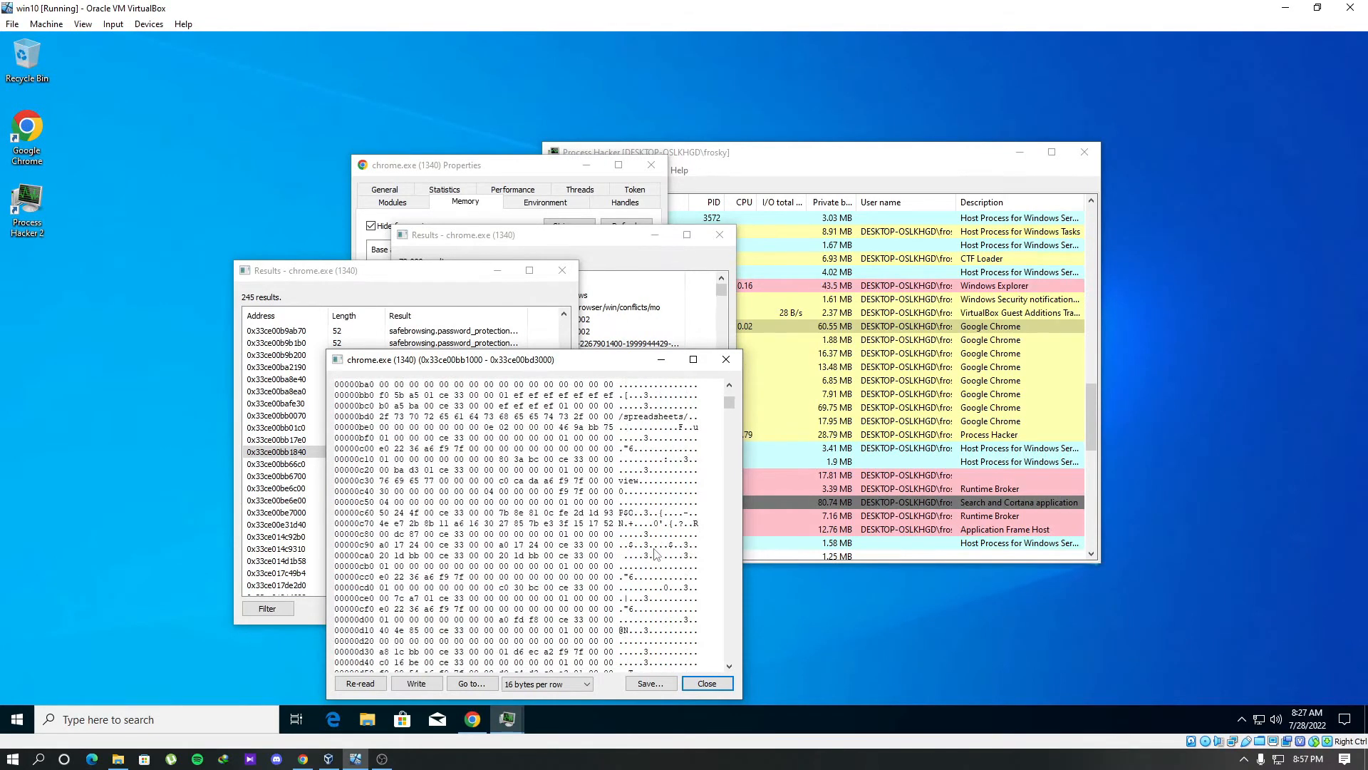
scroll(644, 553, "down", 3)
scroll(652, 535, "down", 3)
scroll(659, 512, "down", 3)
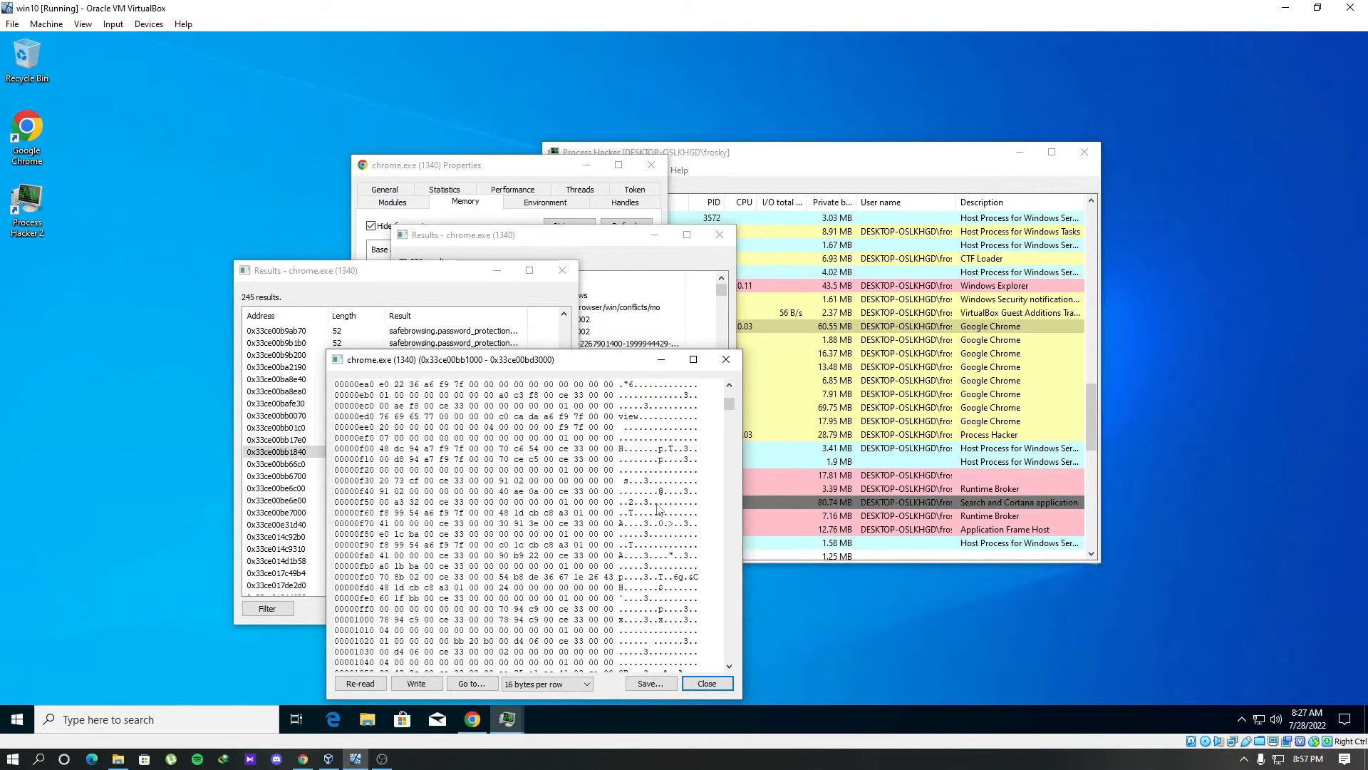
left_click(726, 361)
scroll(462, 481, "down", 3)
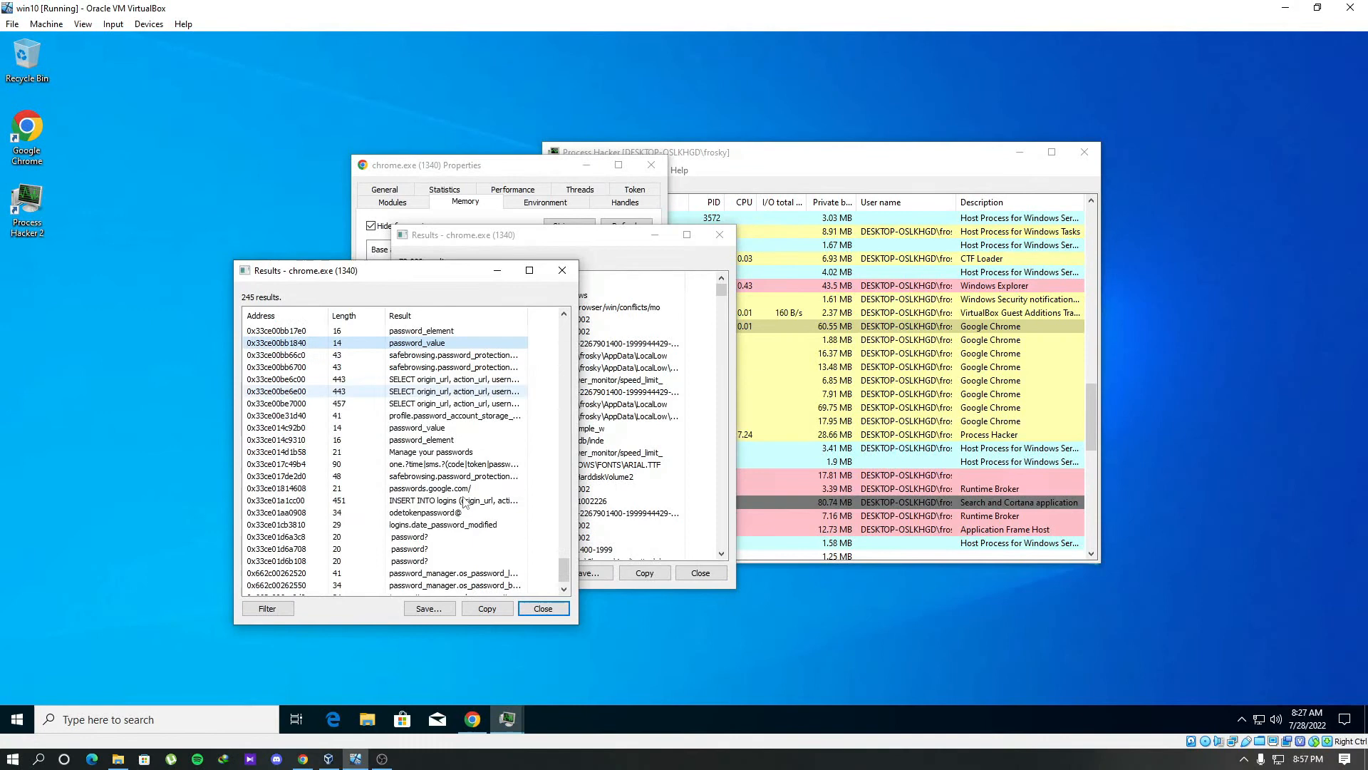
scroll(462, 513, "down", 2)
double_click(417, 415)
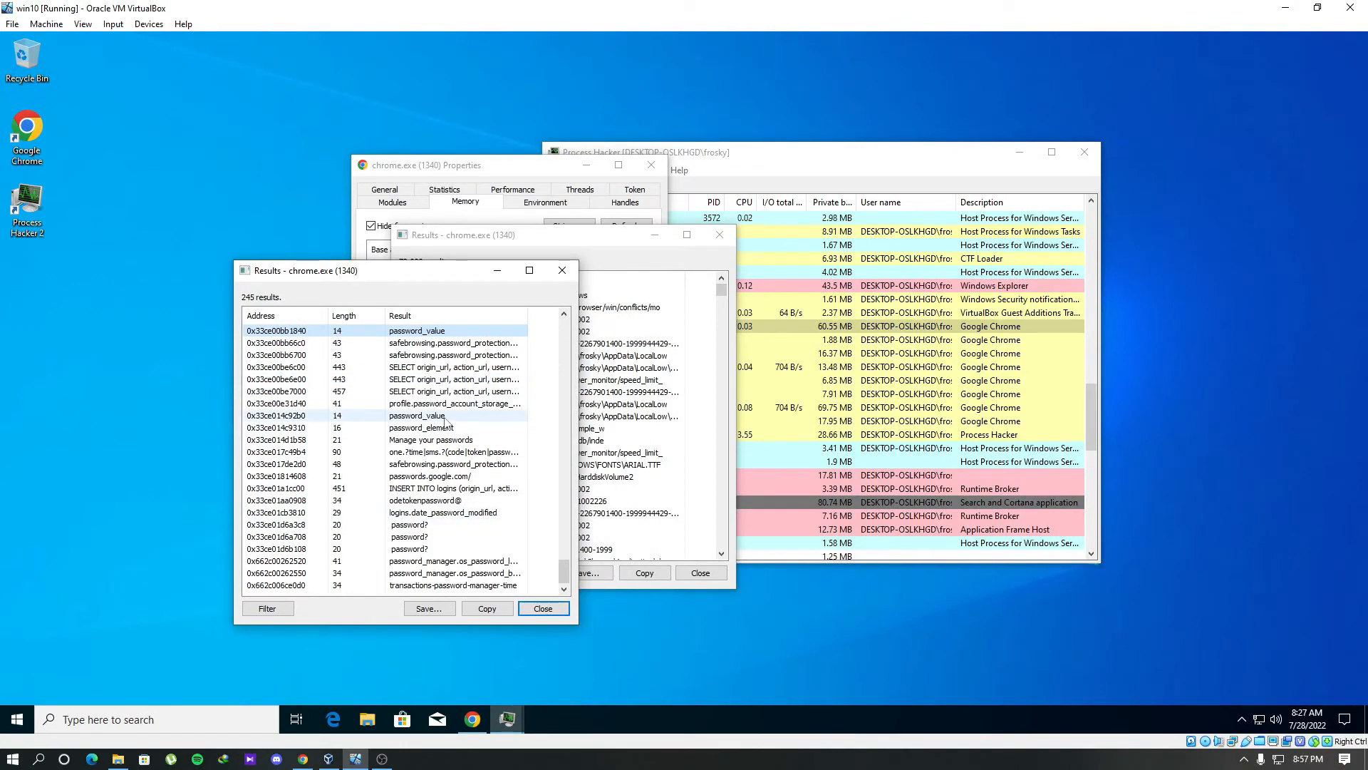
scroll(532, 547, "down", 3)
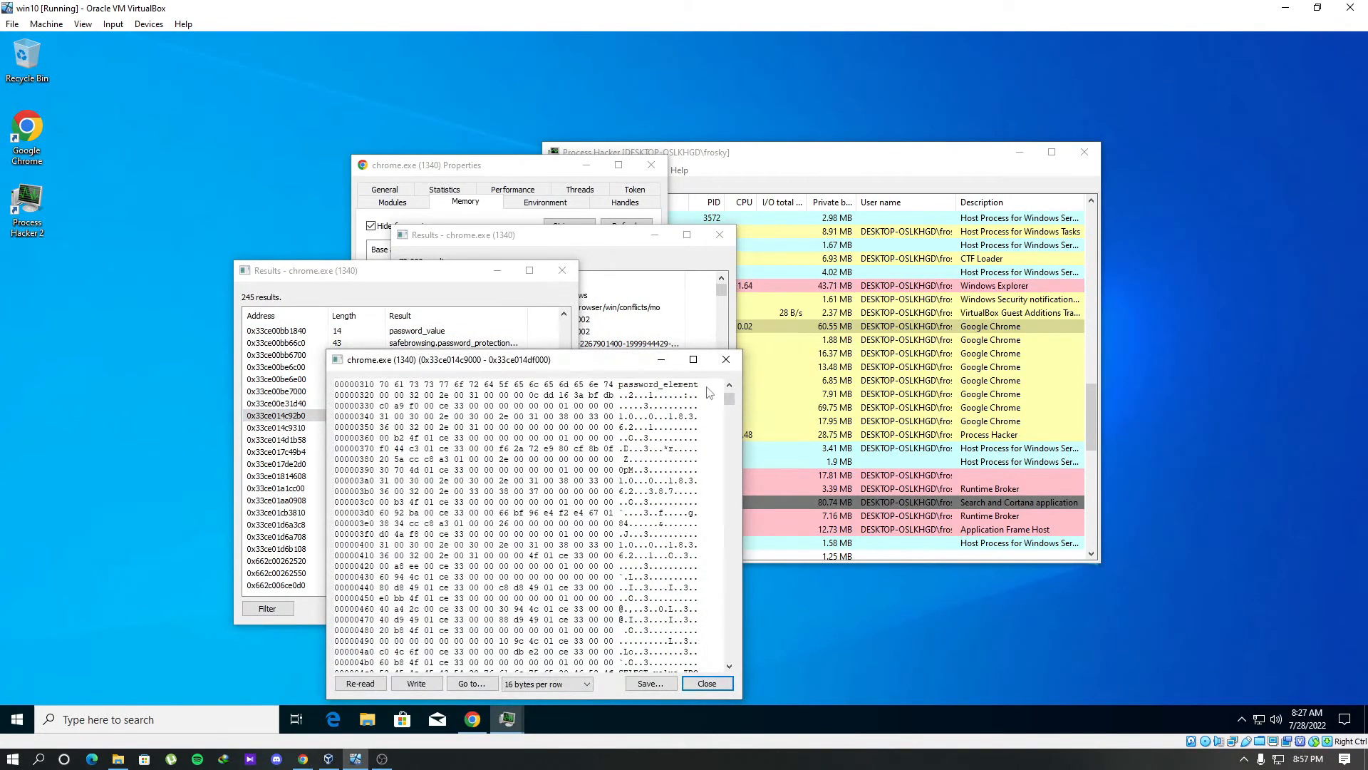
left_click(728, 361)
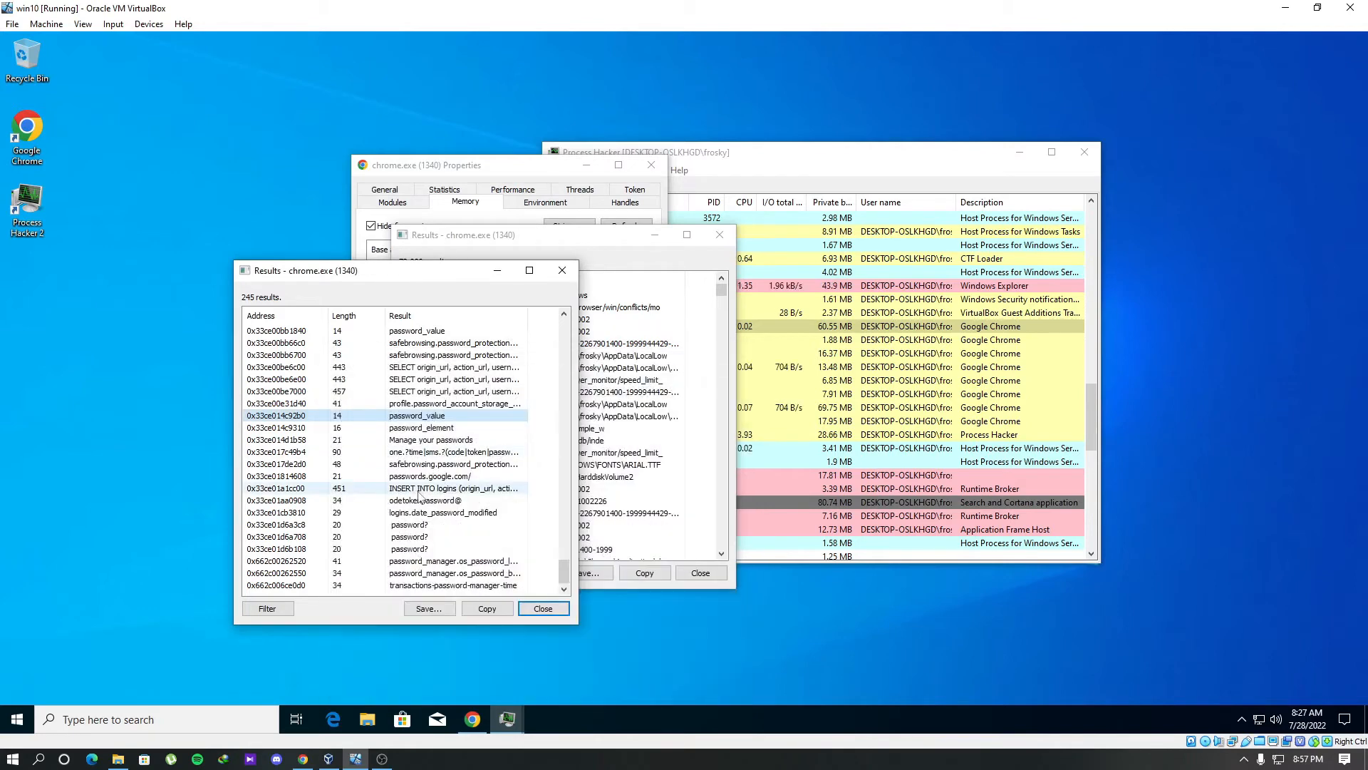
scroll(538, 344, "up", 3)
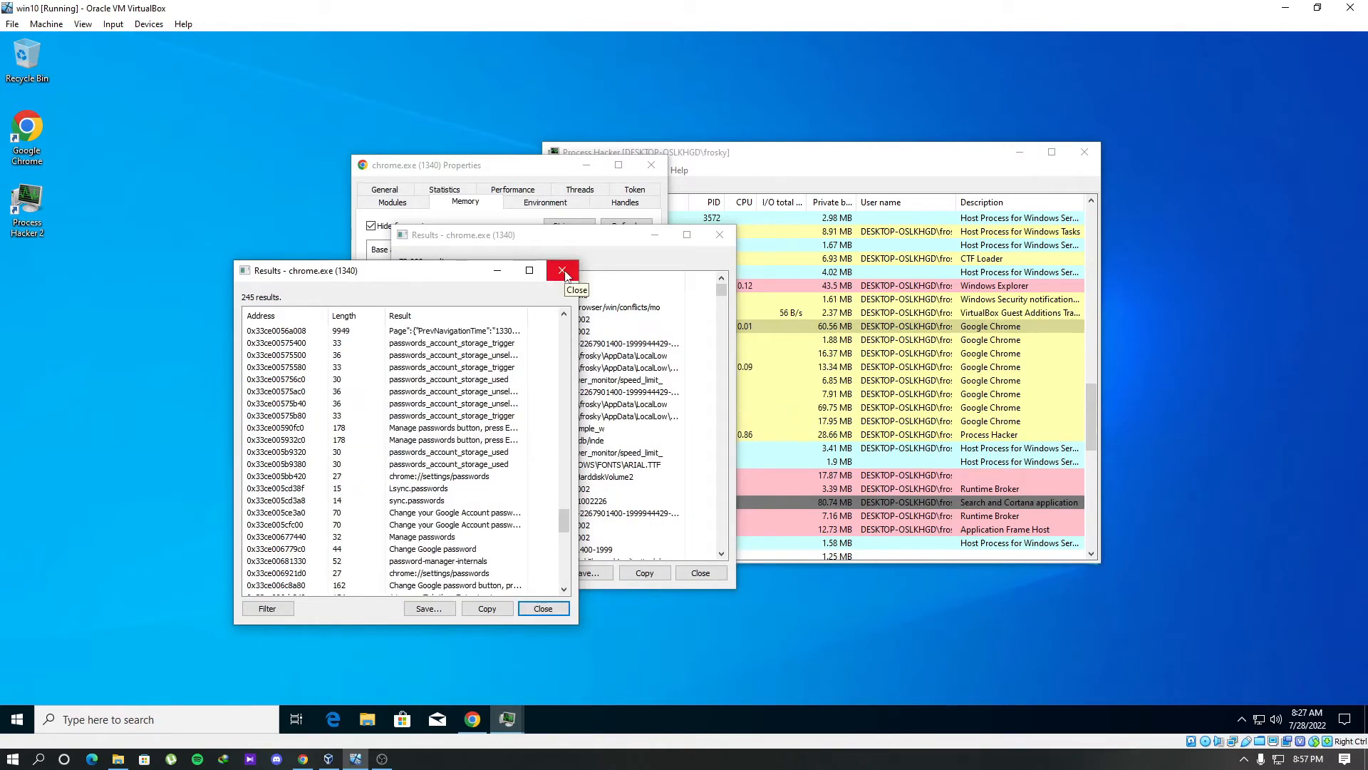
Refilter the full string list for entries containing 'passwor', restoring the 245 results.
left_click(564, 273)
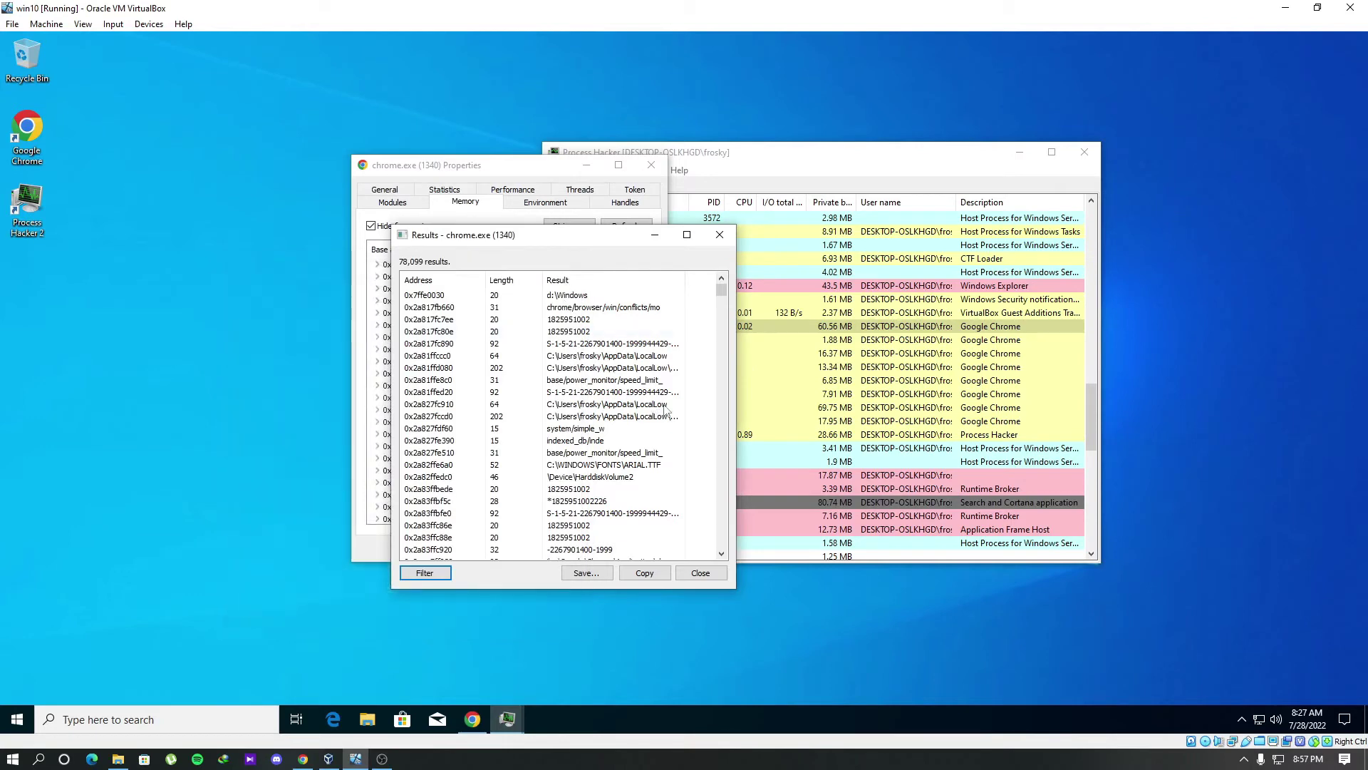
left_click(425, 572)
left_click(440, 590)
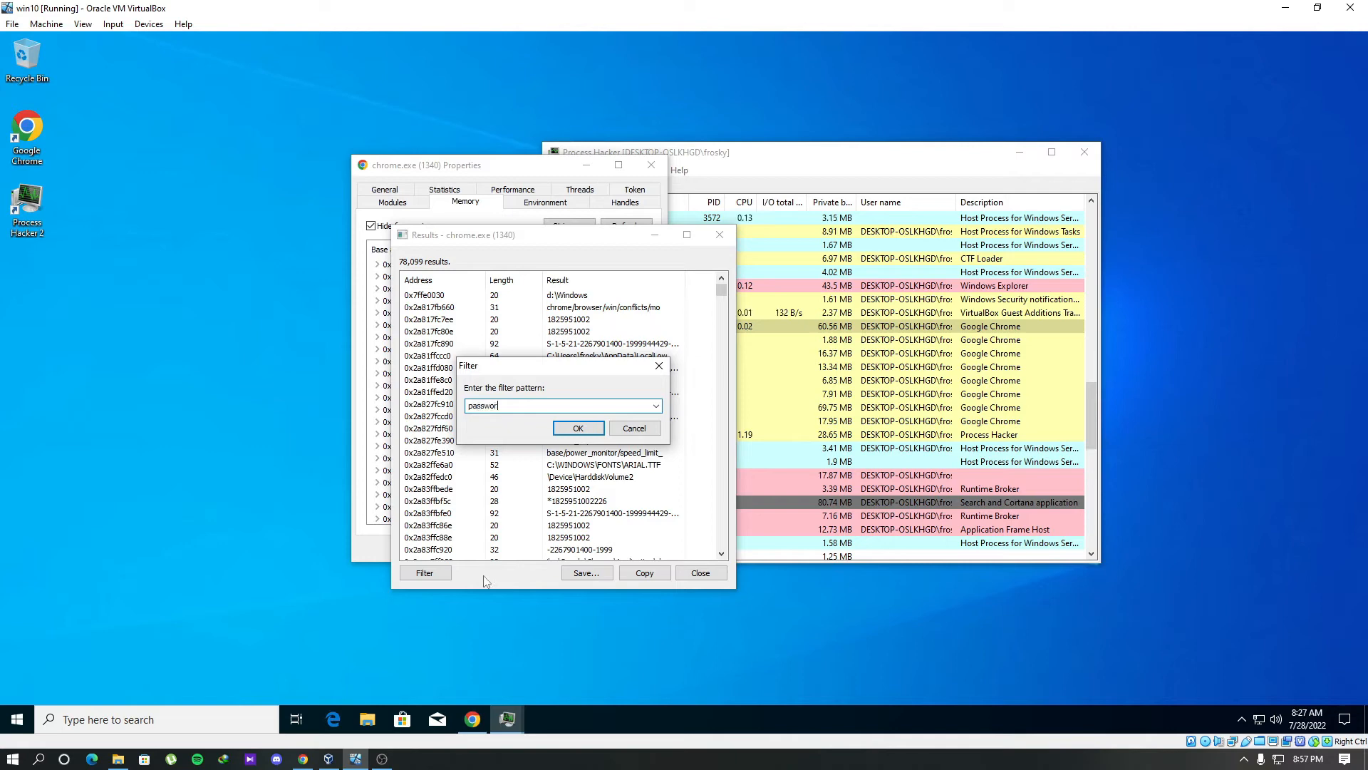
left_click(578, 428)
Start a contains-filter on those results and copy the test account's password from Chrome's Facebook dialog.
left_click(268, 608)
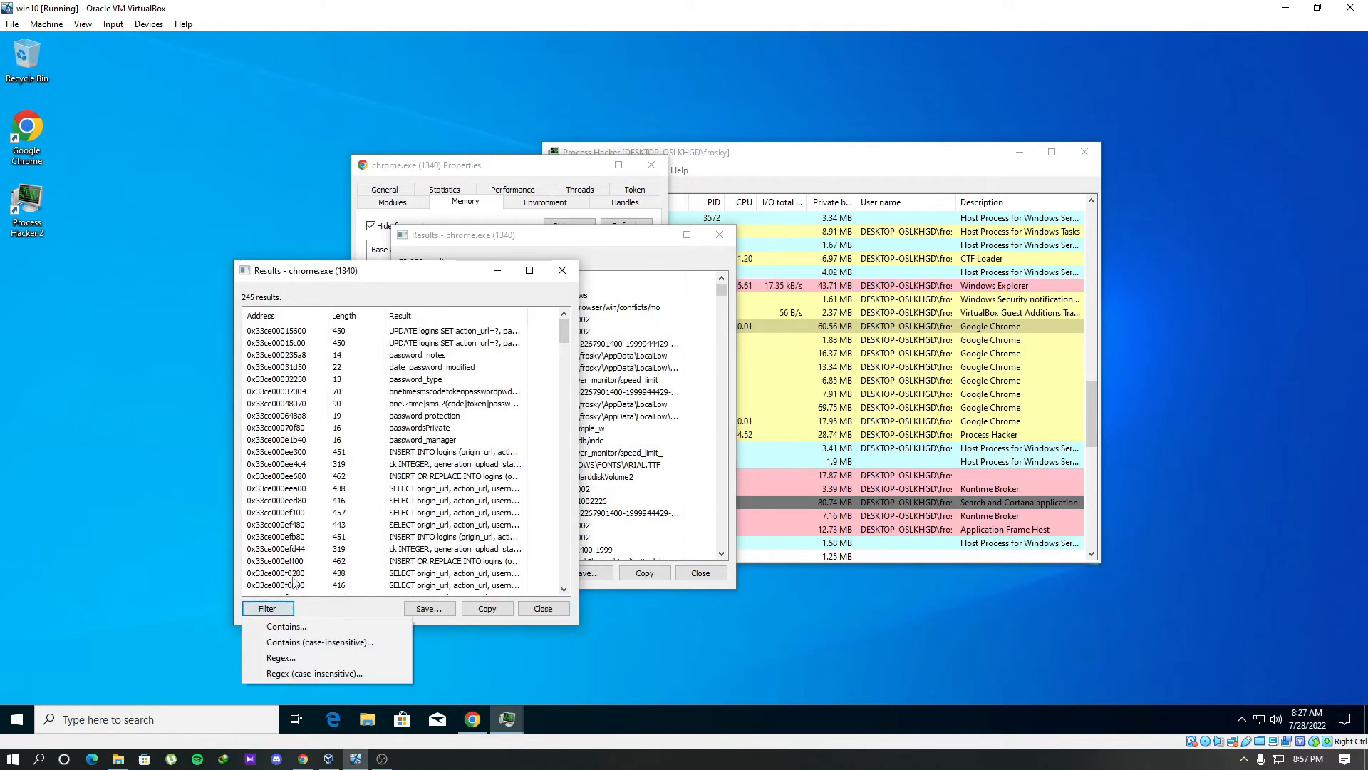
left_click(304, 628)
left_click(332, 718)
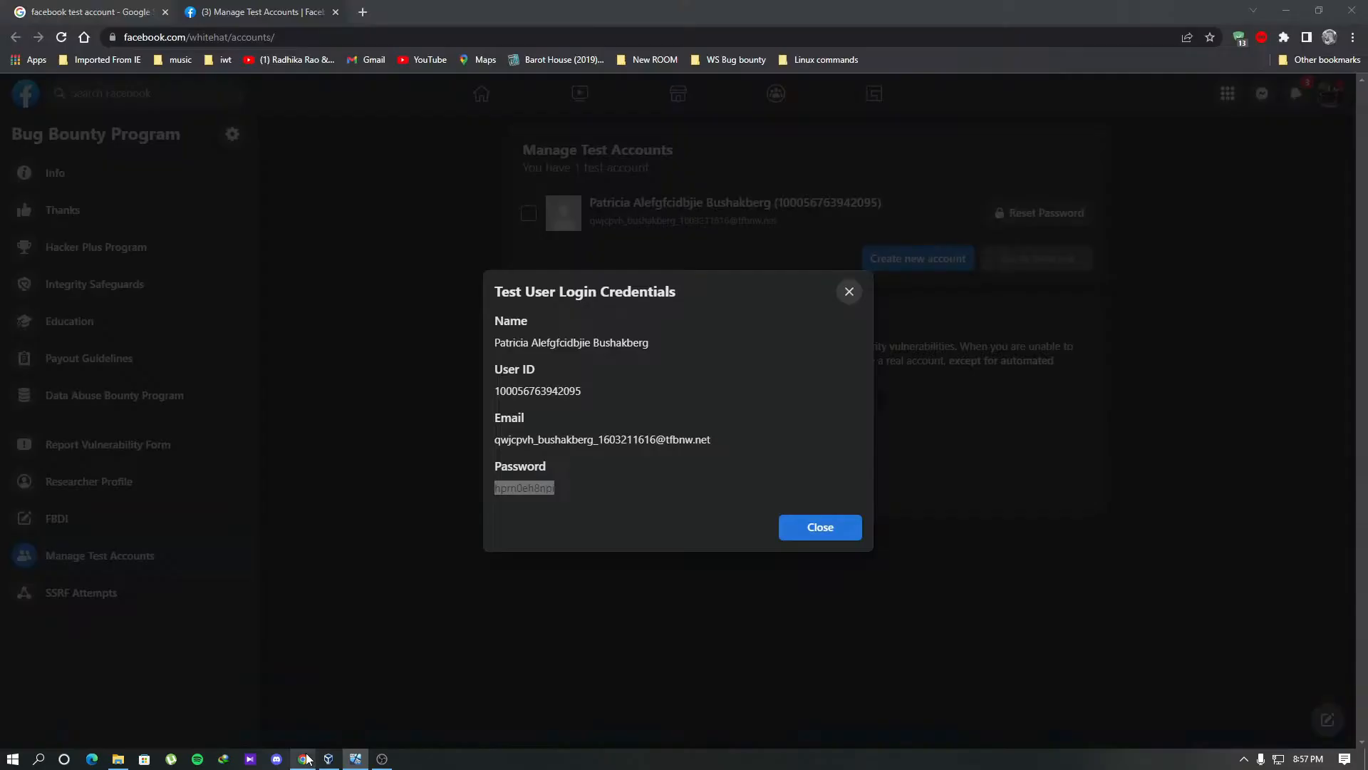
right_click(524, 488)
left_click(545, 516)
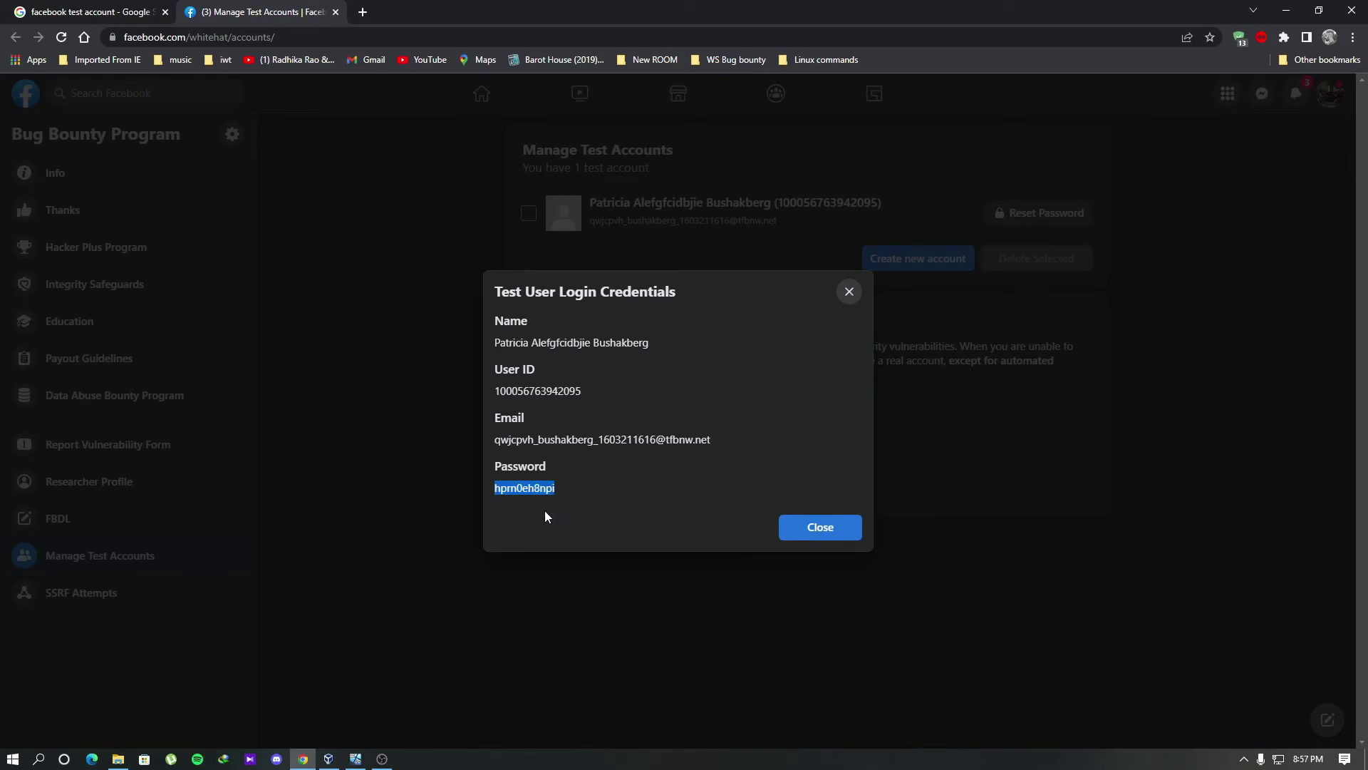
left_click(357, 759)
Filter by the pasted password (0 results) and close the filtered windows, leaving all 78,099 strings.
key("ctrl+v")
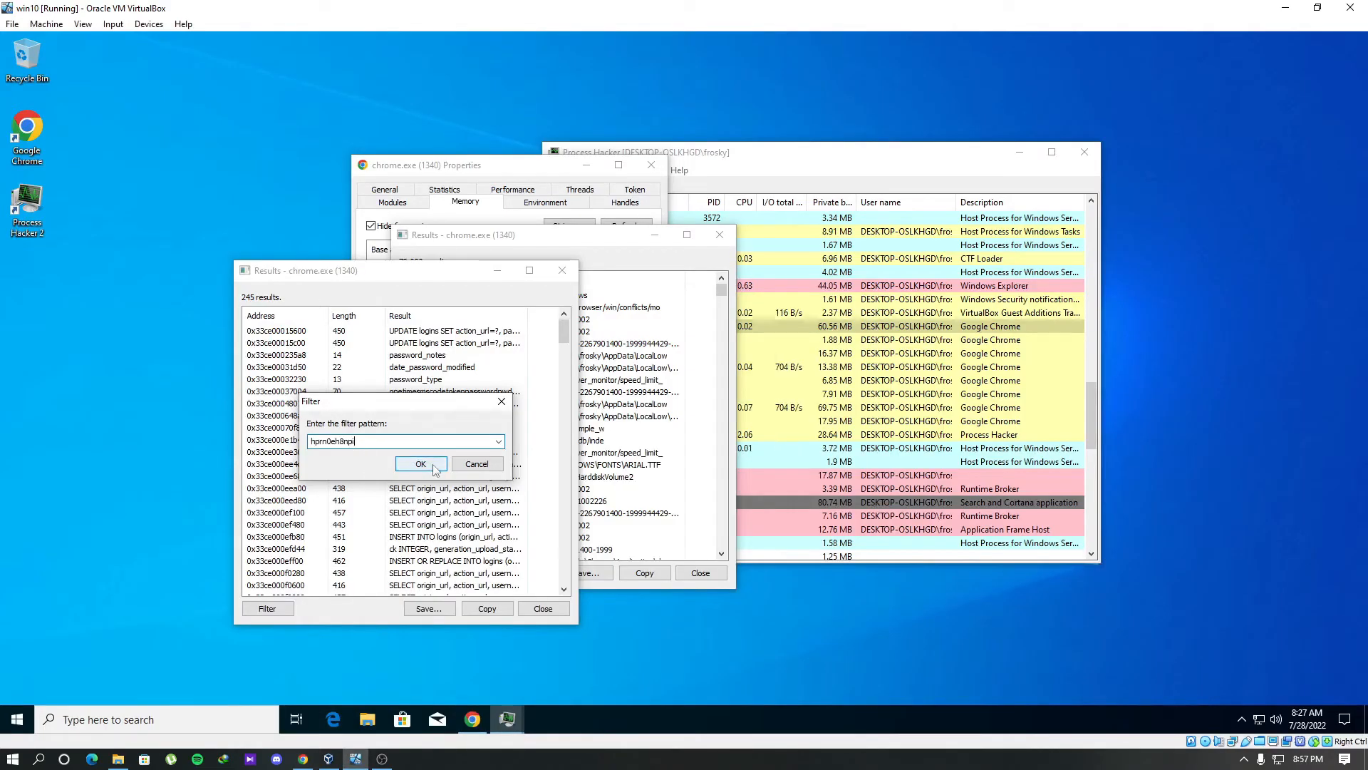
left_click(421, 464)
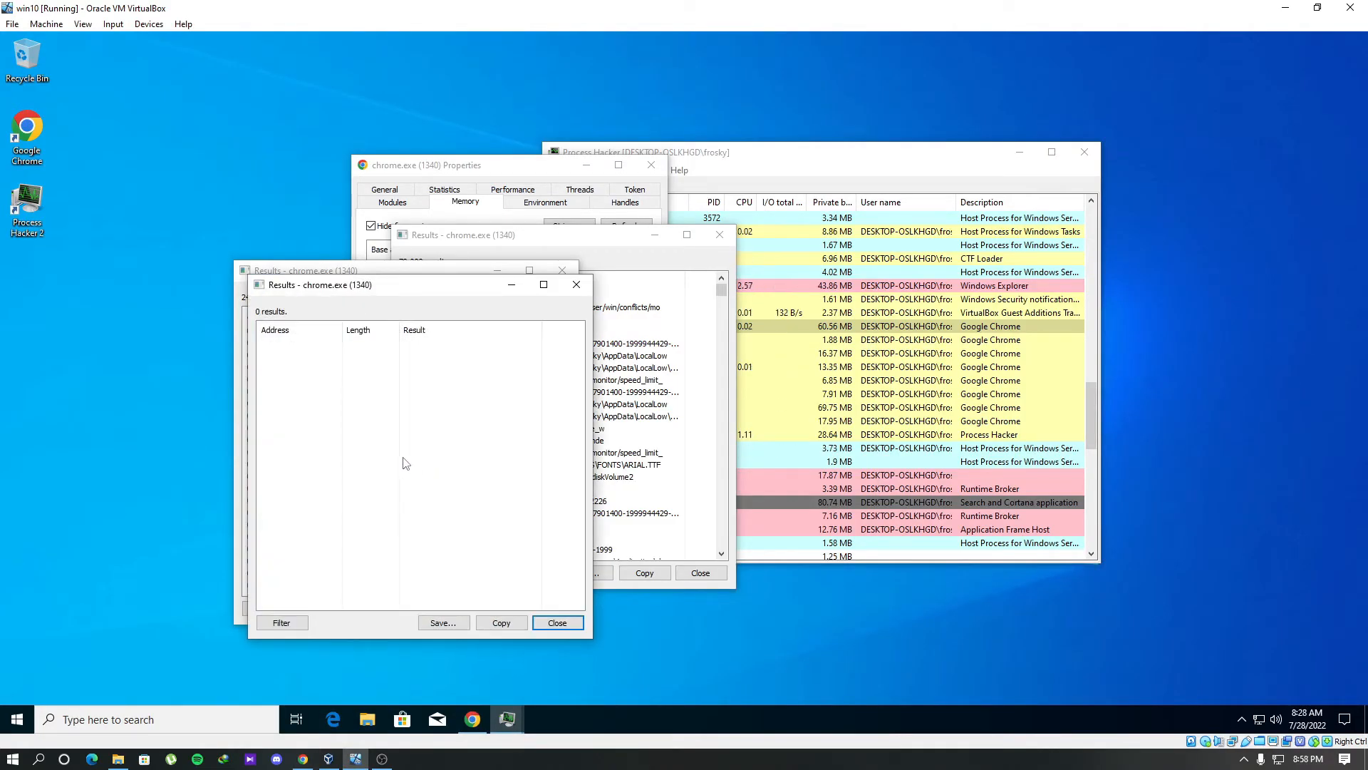
left_click(575, 285)
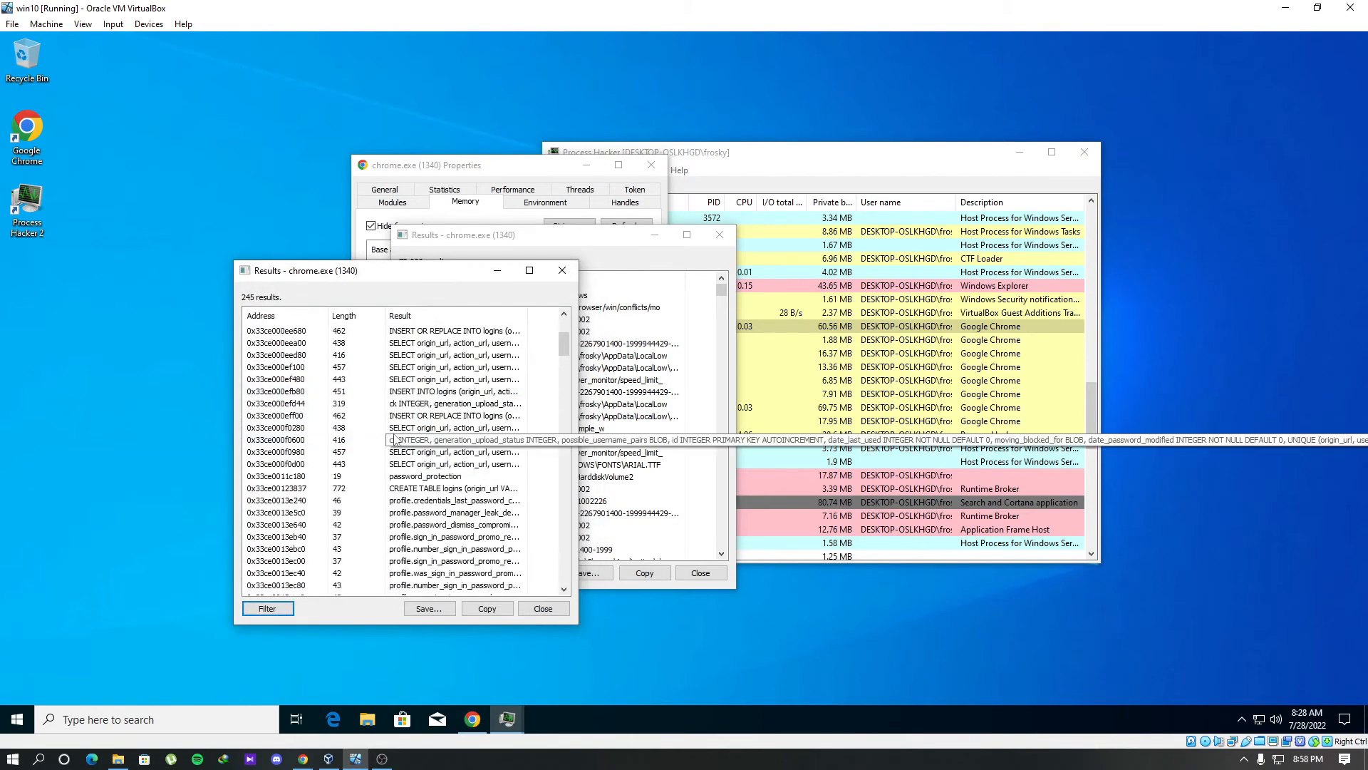
left_click_drag(564, 331, 566, 578)
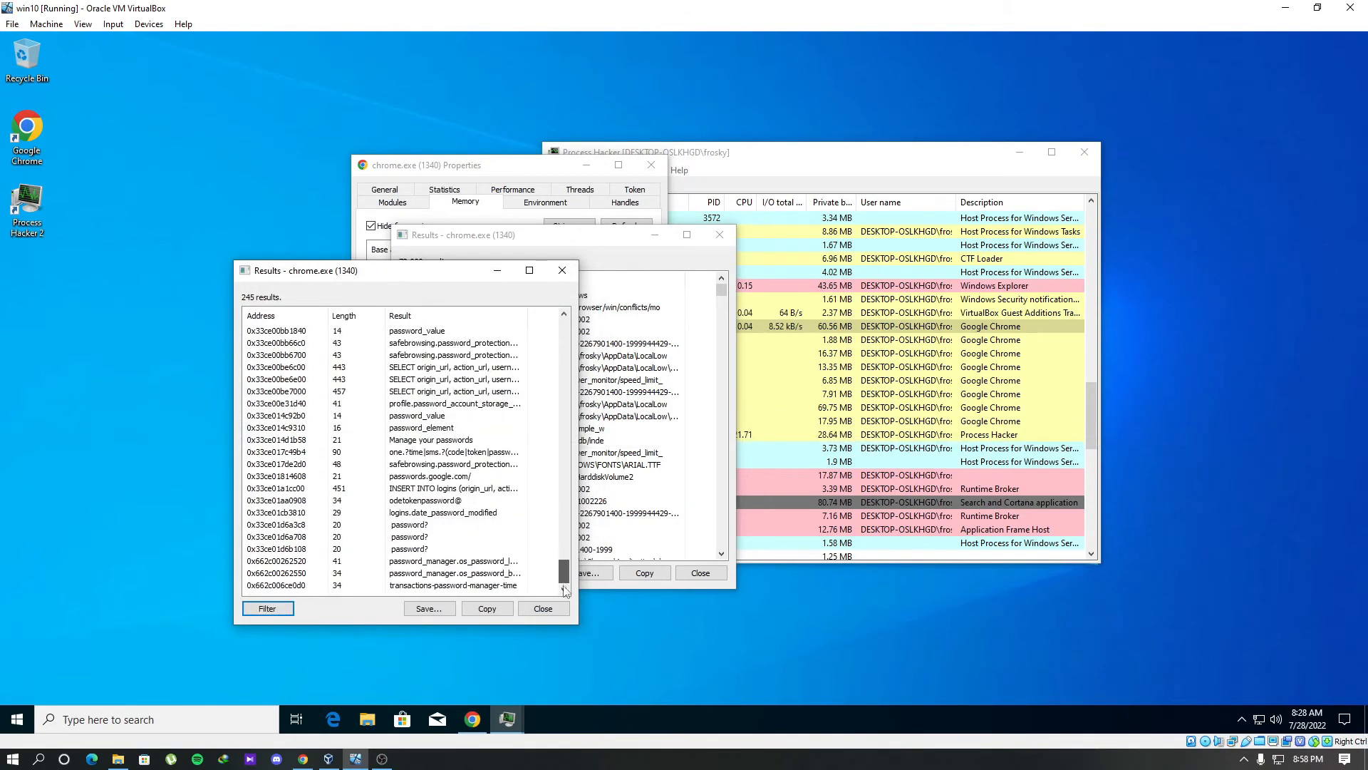
left_click(561, 270)
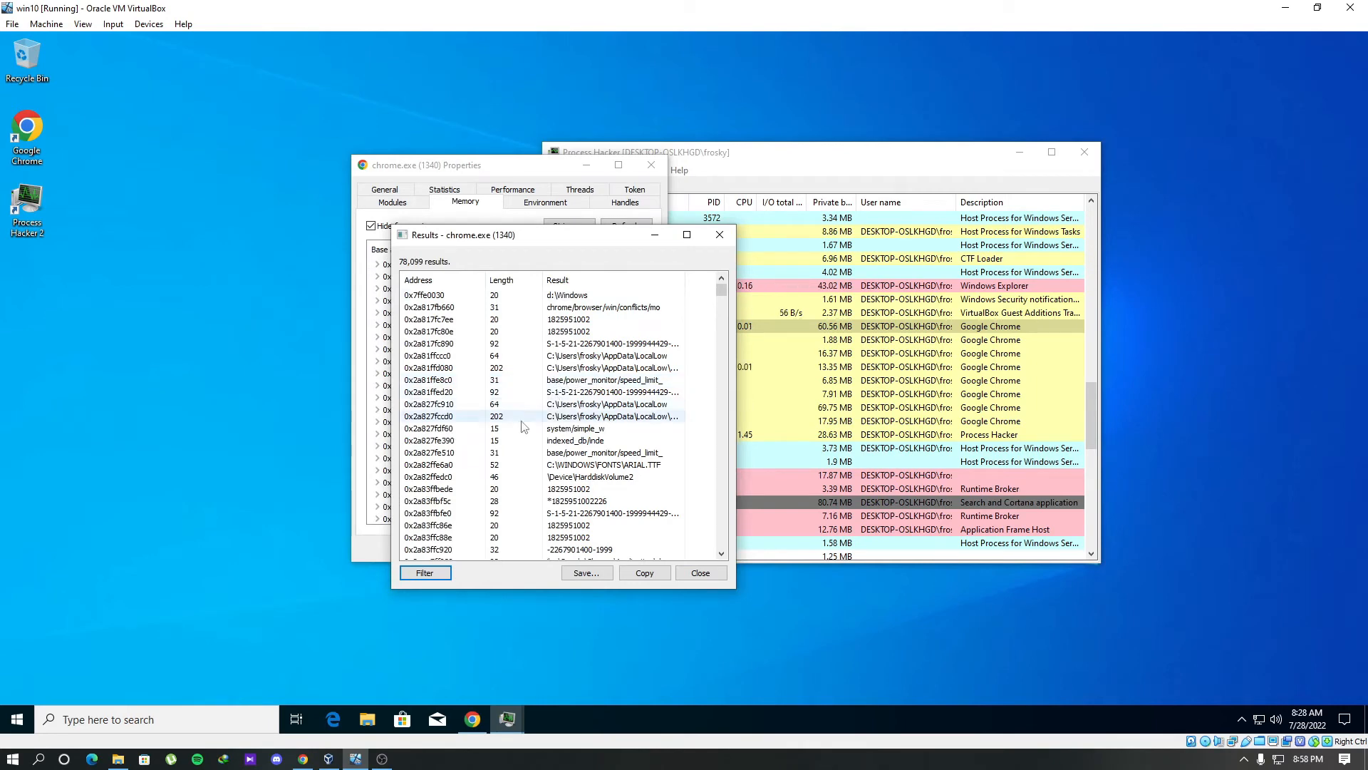
scroll(534, 422, "down", 4)
scroll(534, 429, "down", 3)
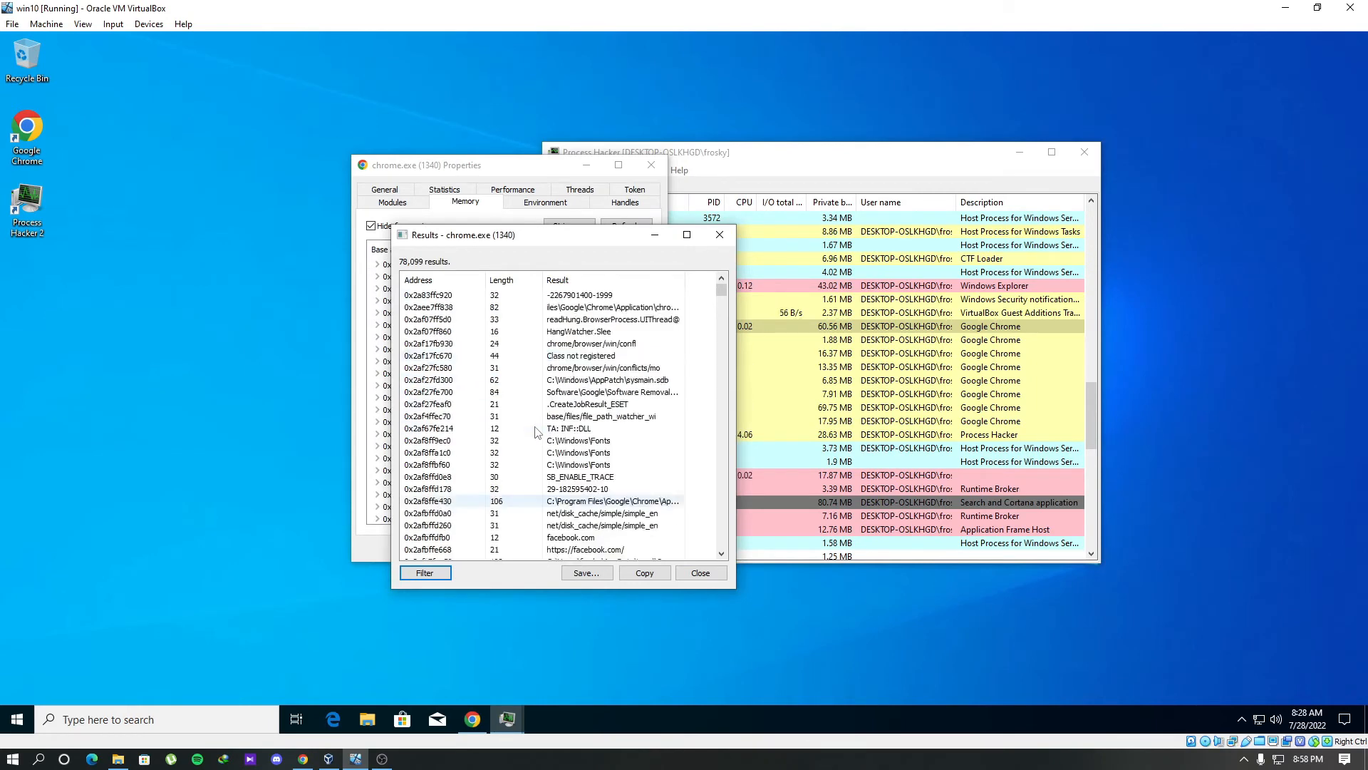
scroll(535, 427, "up", 7)
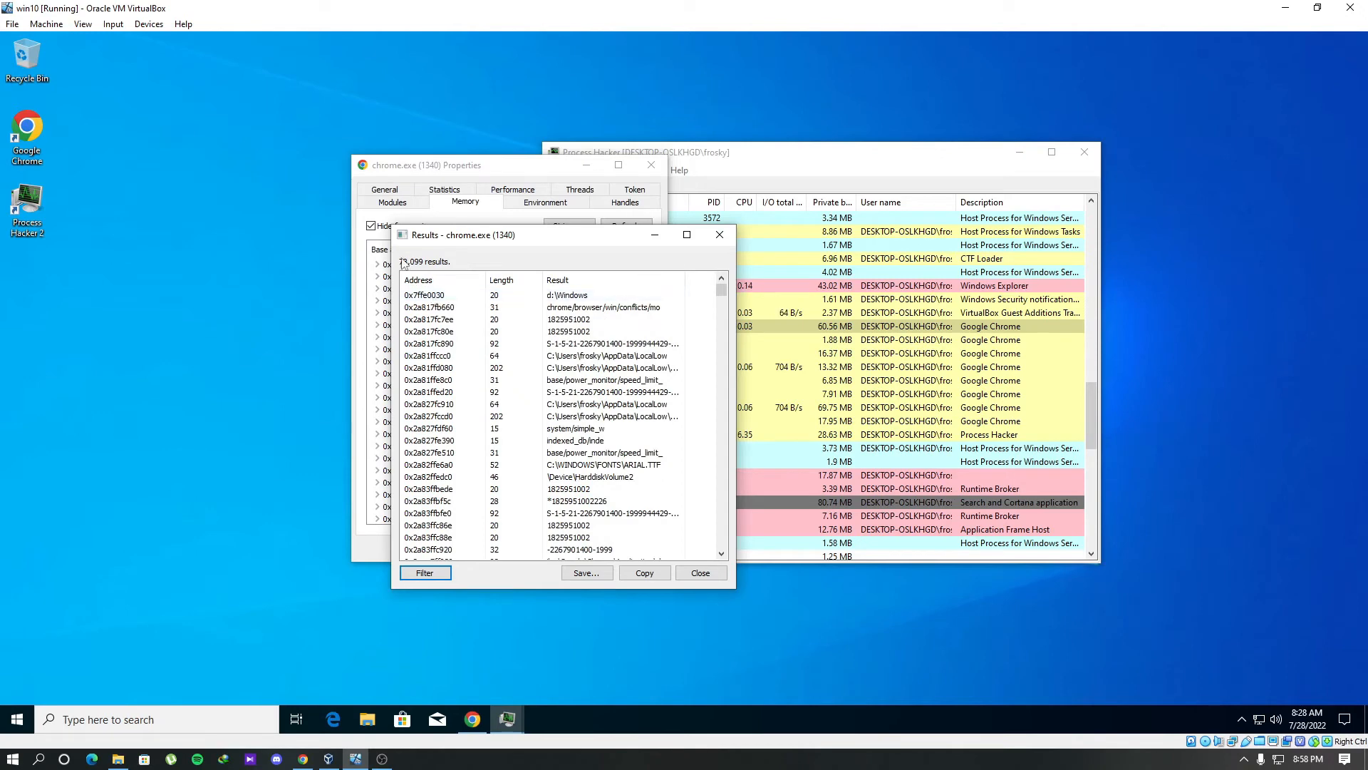
Filter the strings for hprn0eh8npi, move the two matches aside and select the first one.
left_click(429, 572)
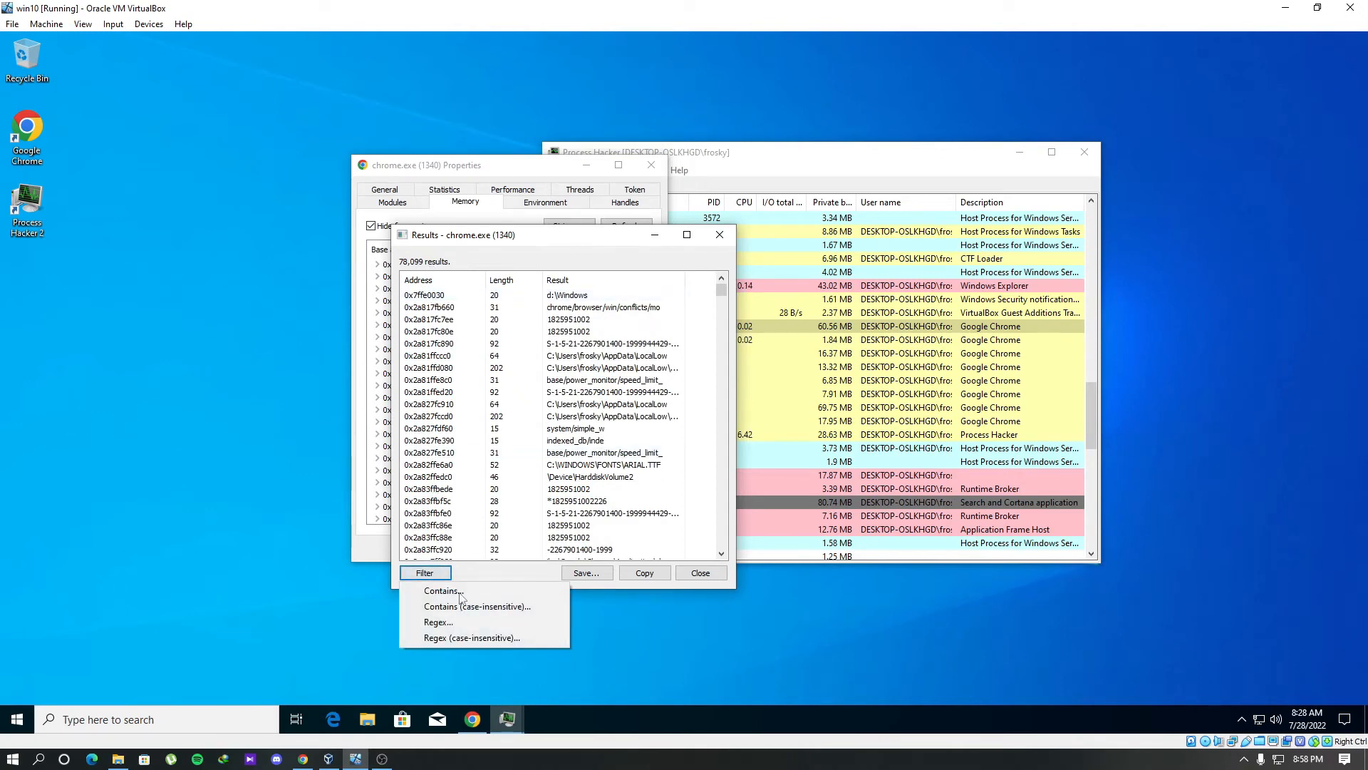
left_click(459, 593)
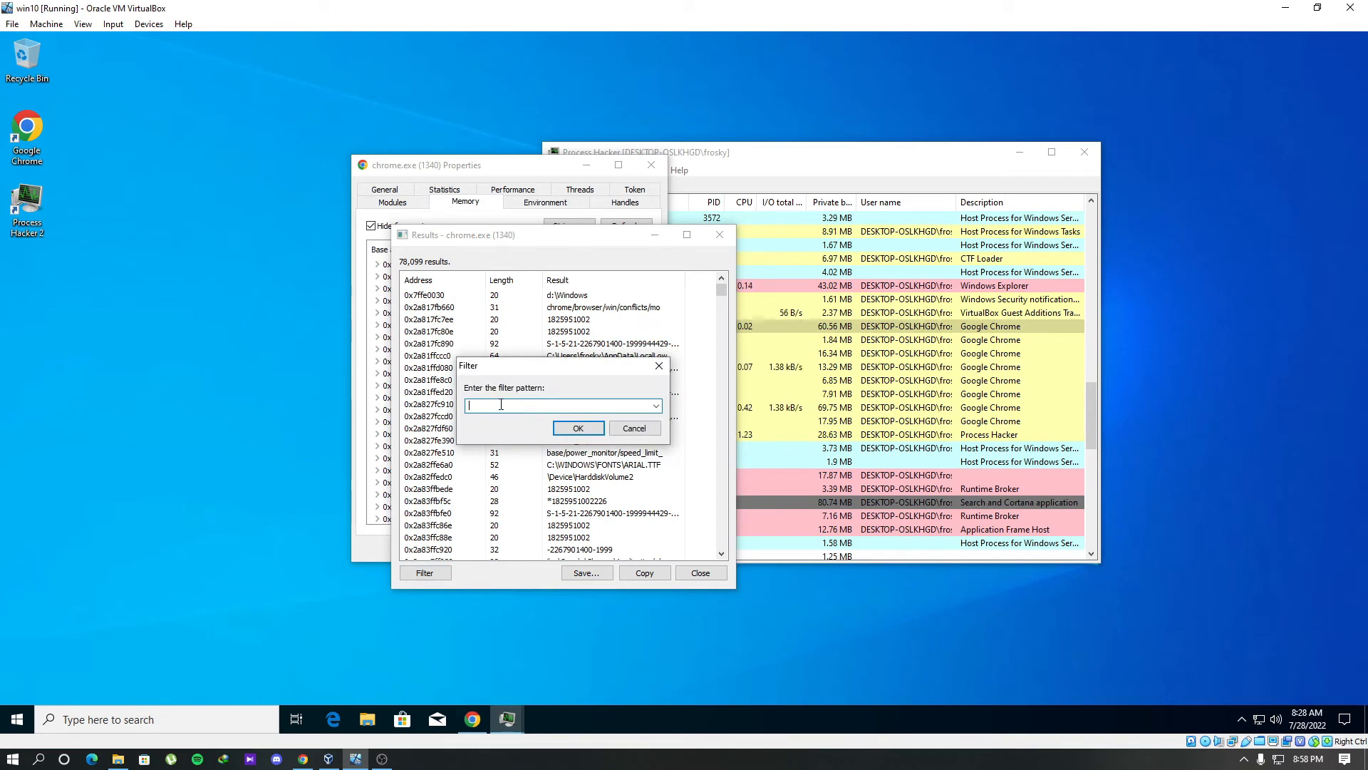
key("ctrl+v")
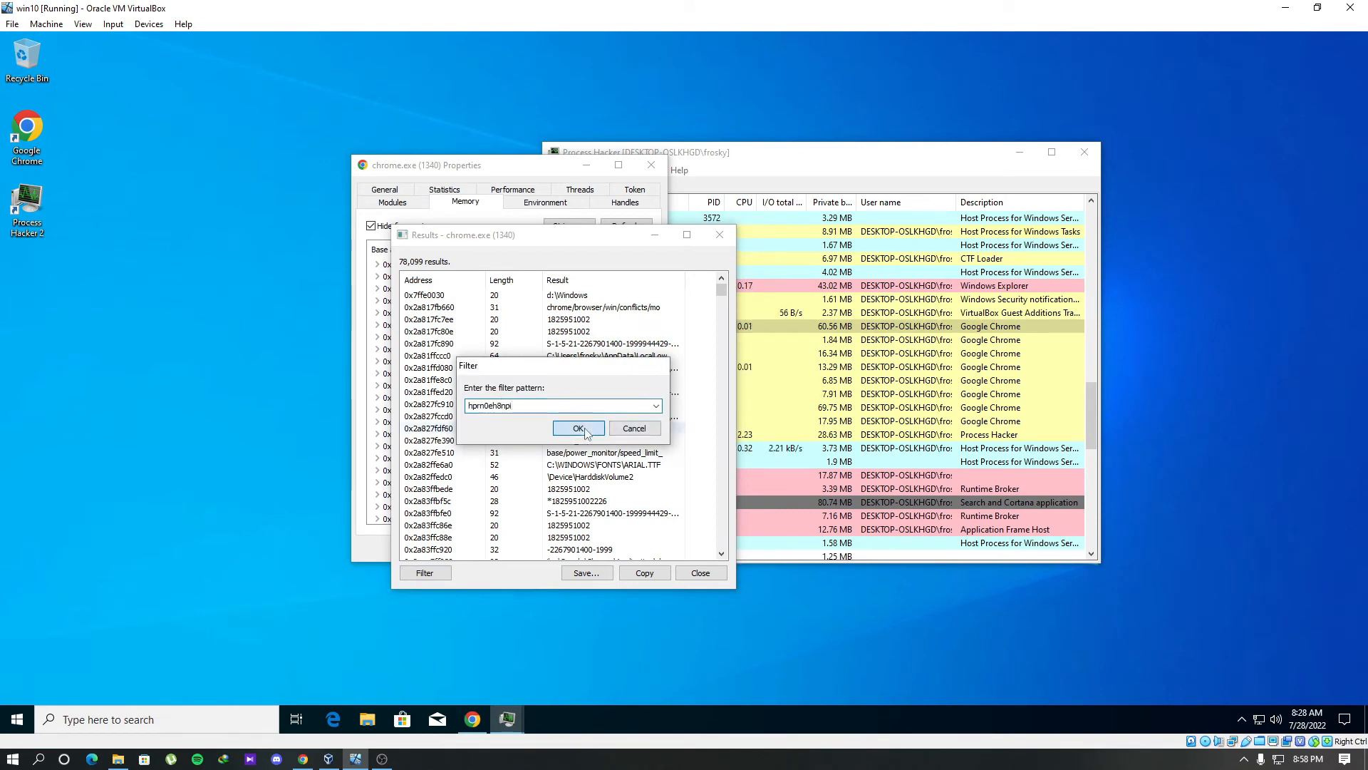
left_click(578, 429)
left_click_drag(420, 280, 275, 280)
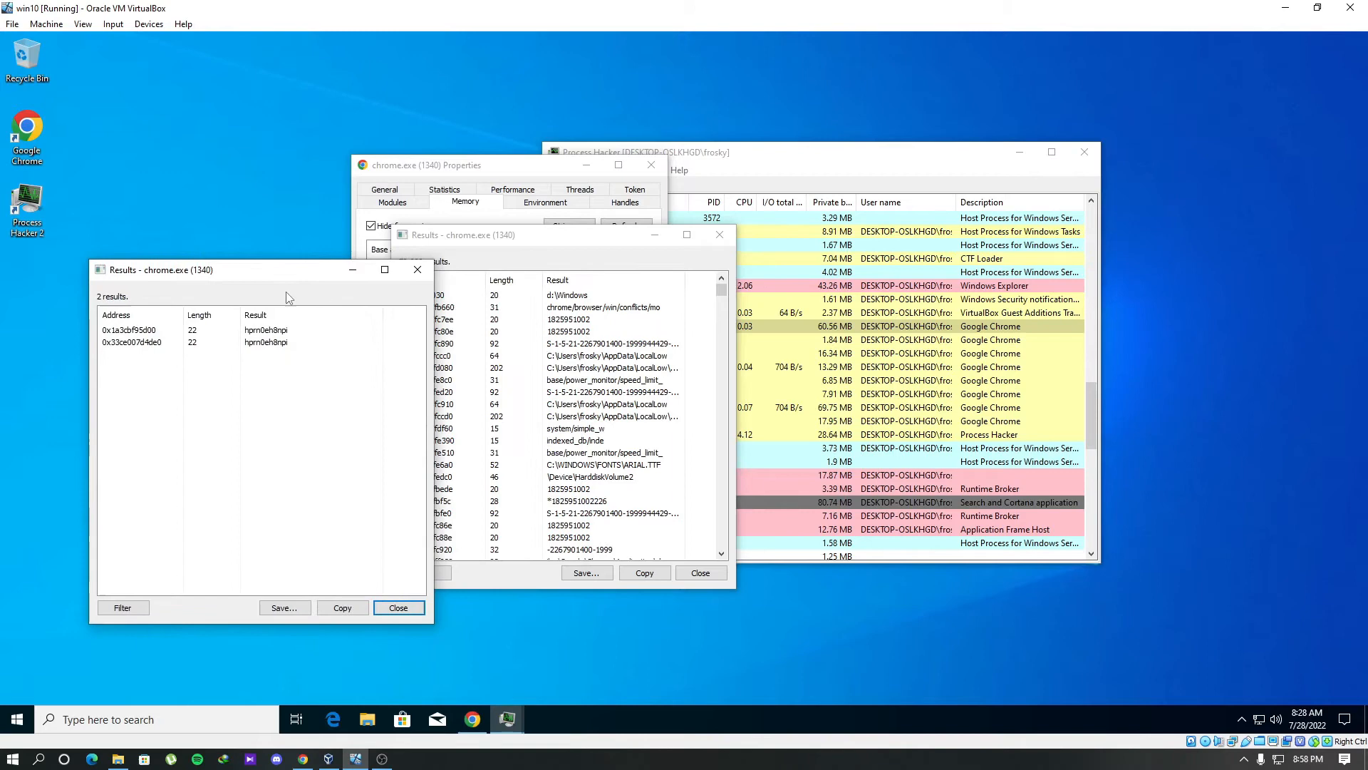
left_click(267, 331)
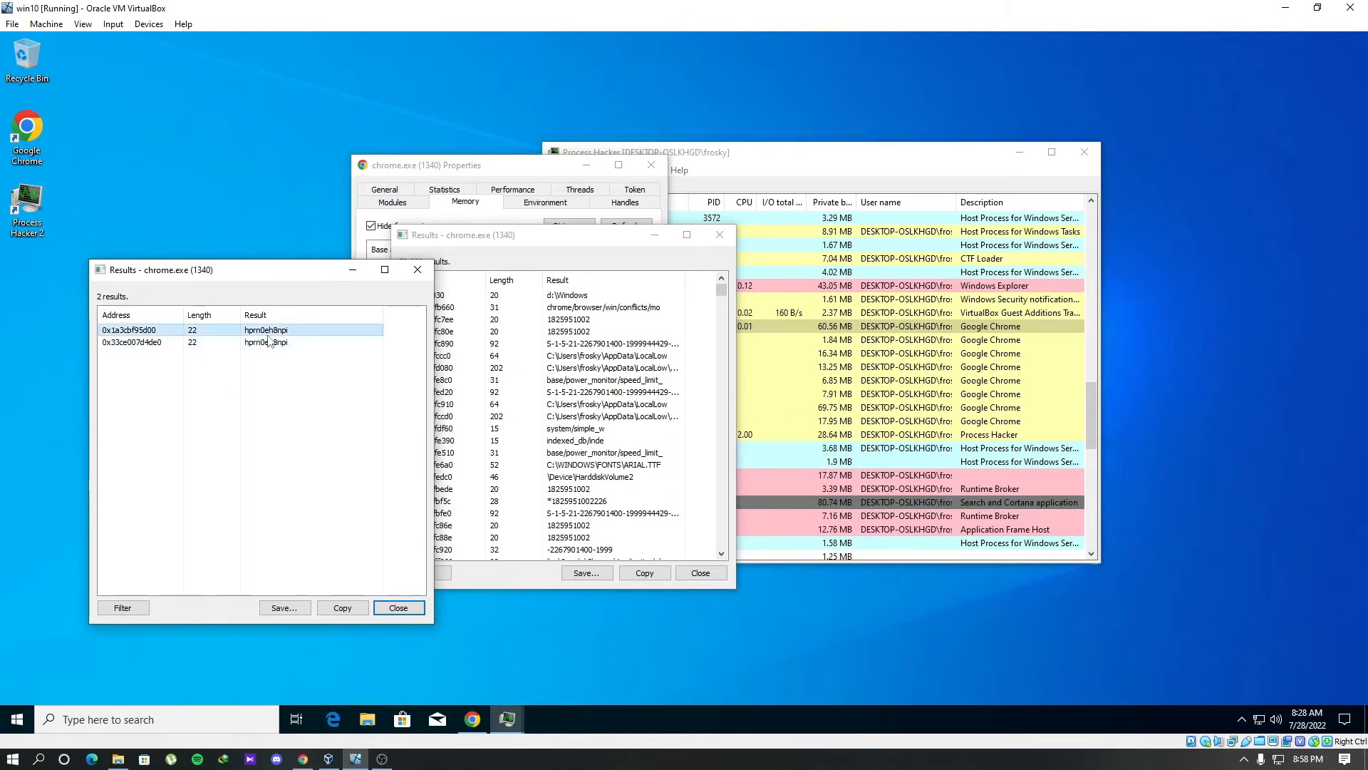
left_click_drag(308, 275, 265, 275)
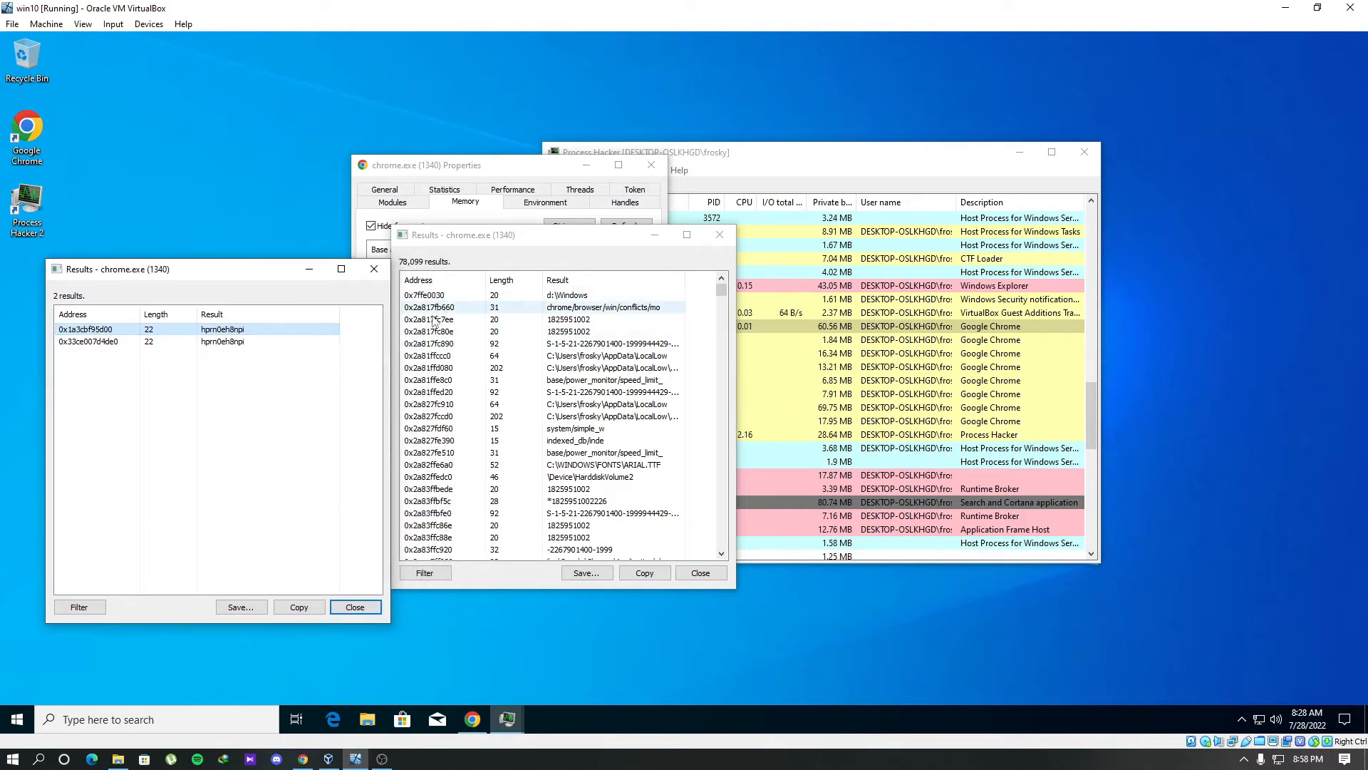
left_click_drag(721, 290, 722, 302)
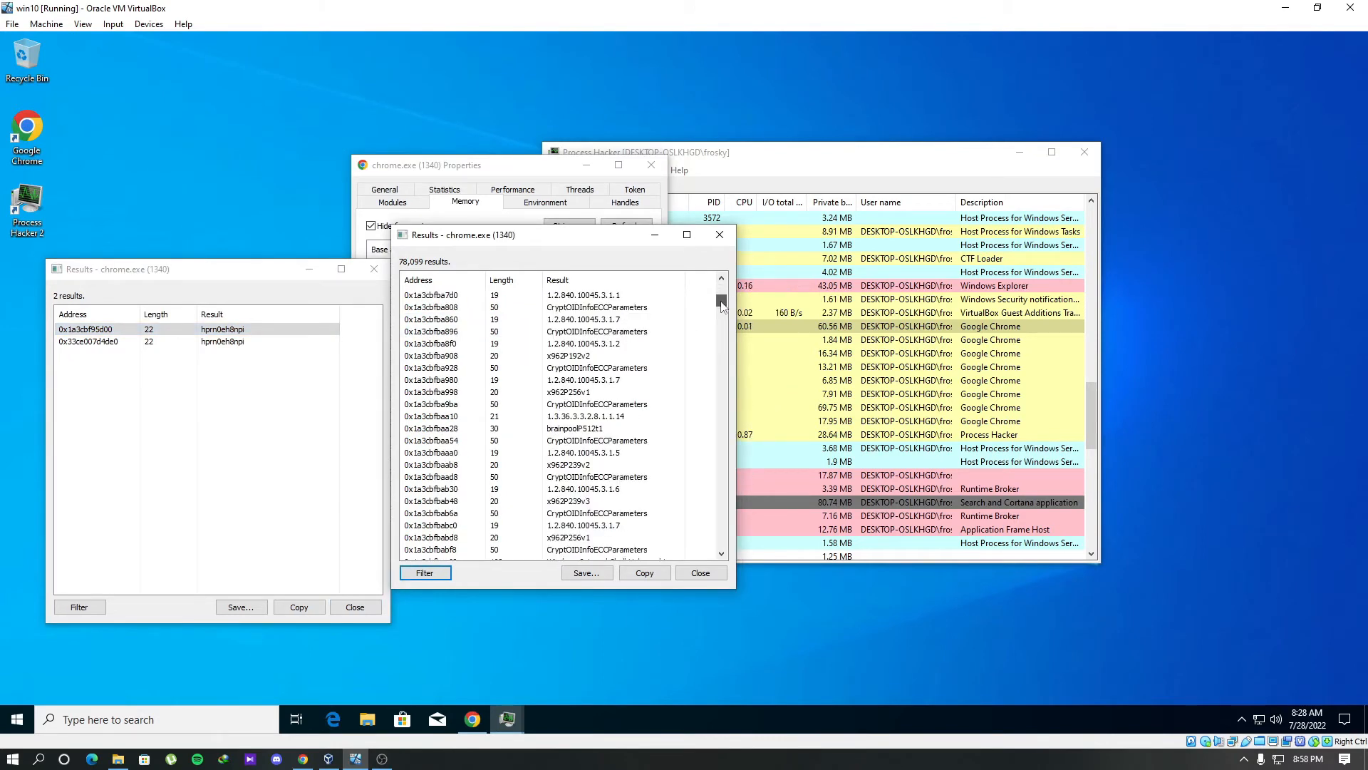
left_click_drag(723, 305, 725, 303)
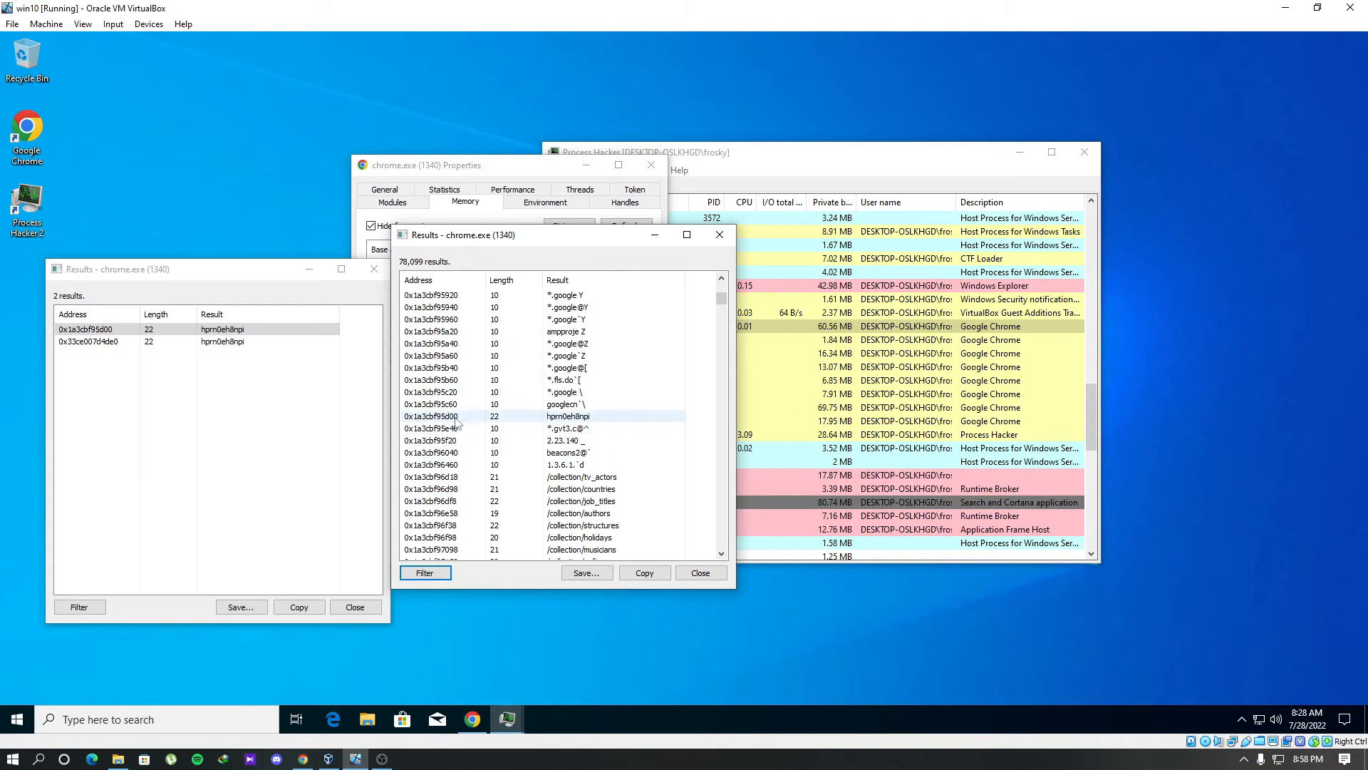
View the memory at 0x1a3cbf95d00 and select the password bytes in the hex dump.
double_click(568, 416)
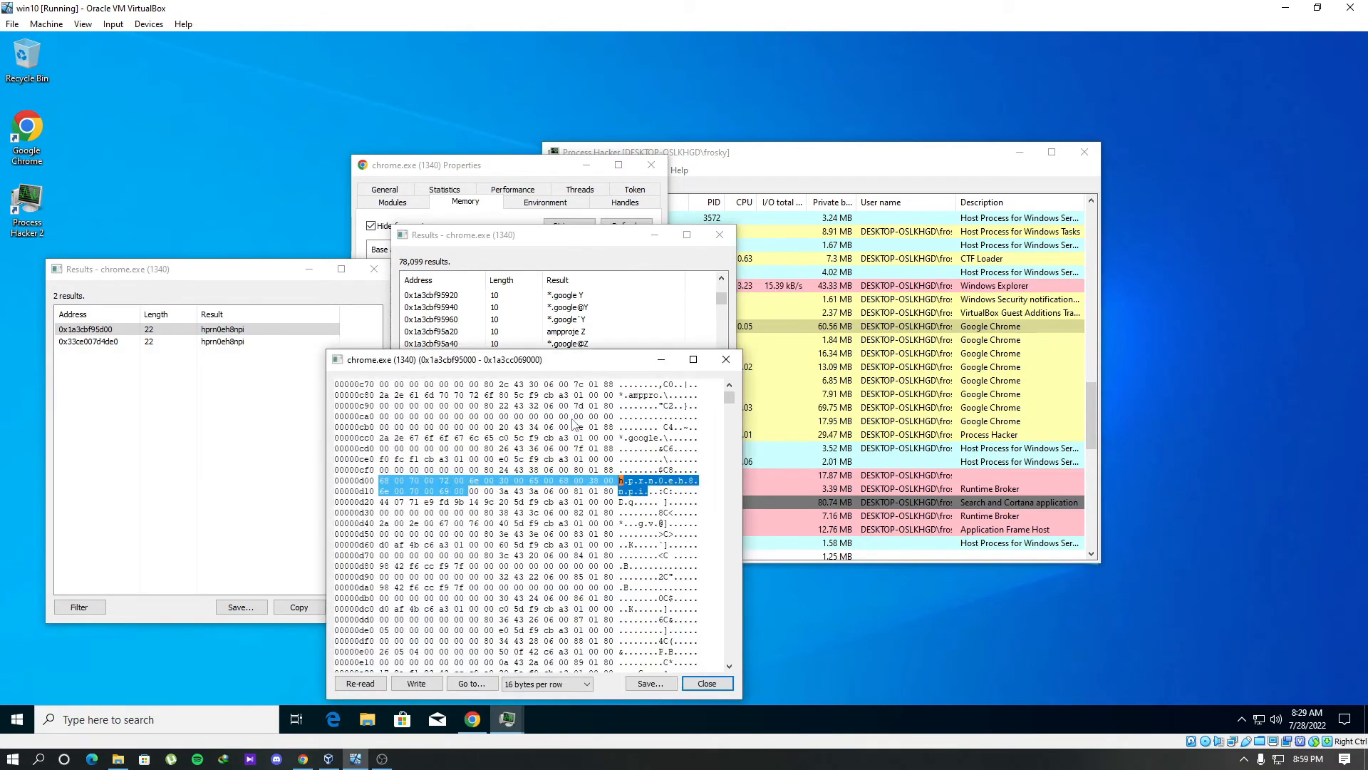
left_click_drag(596, 366, 772, 328)
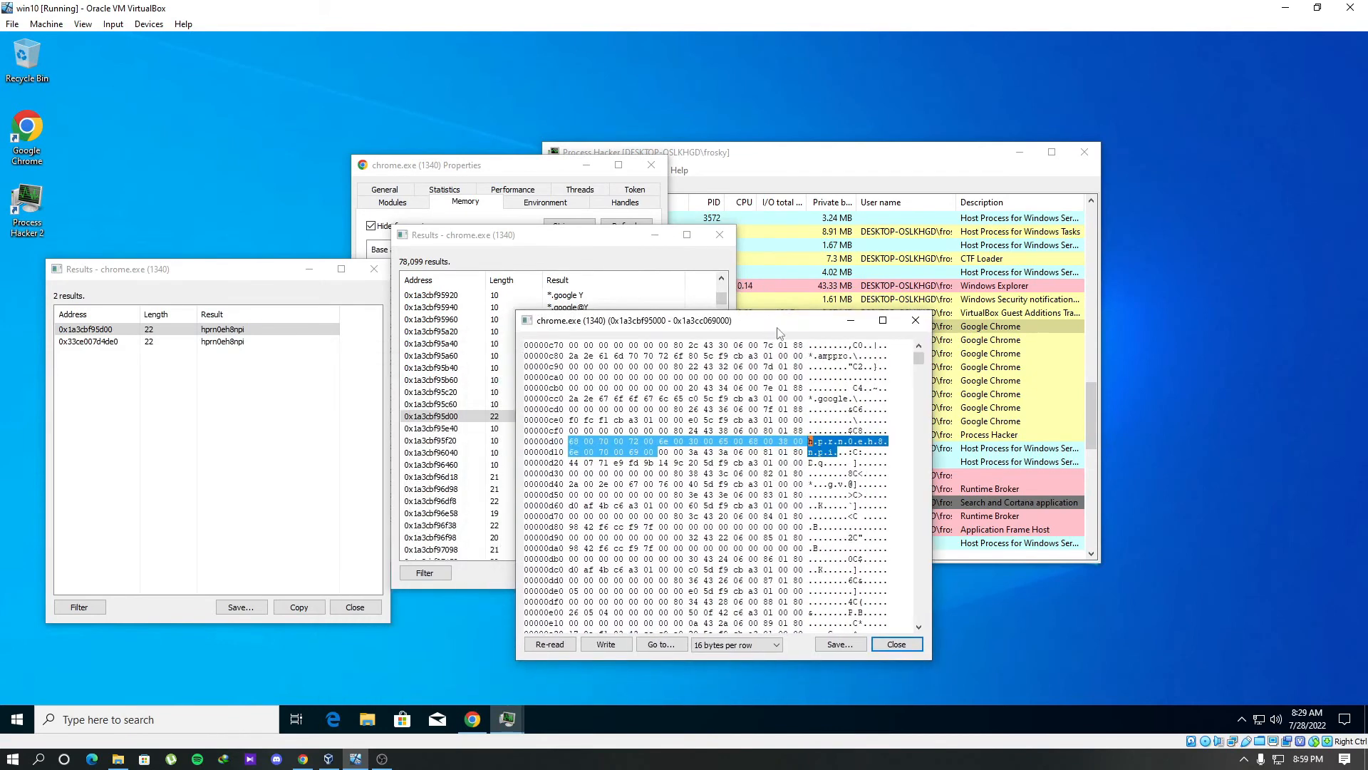
left_click(916, 323)
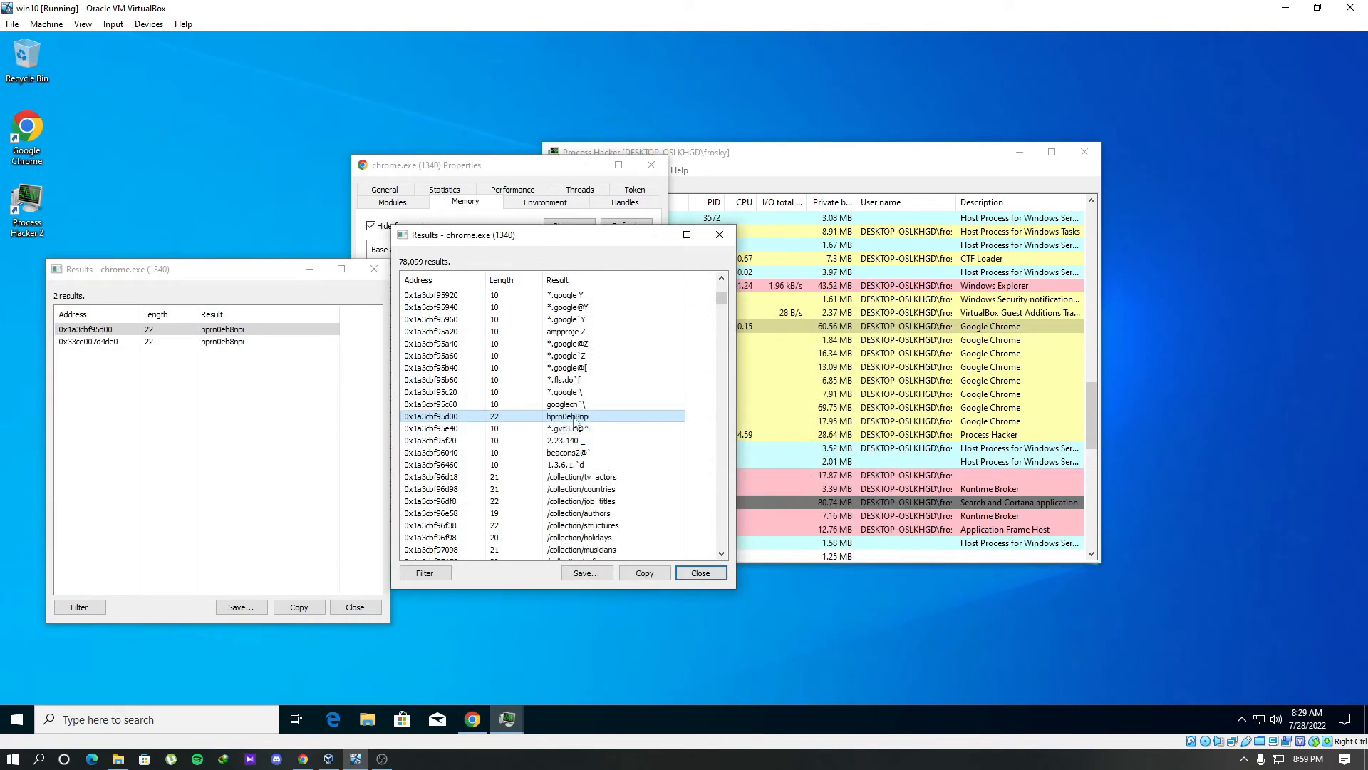
double_click(283, 341)
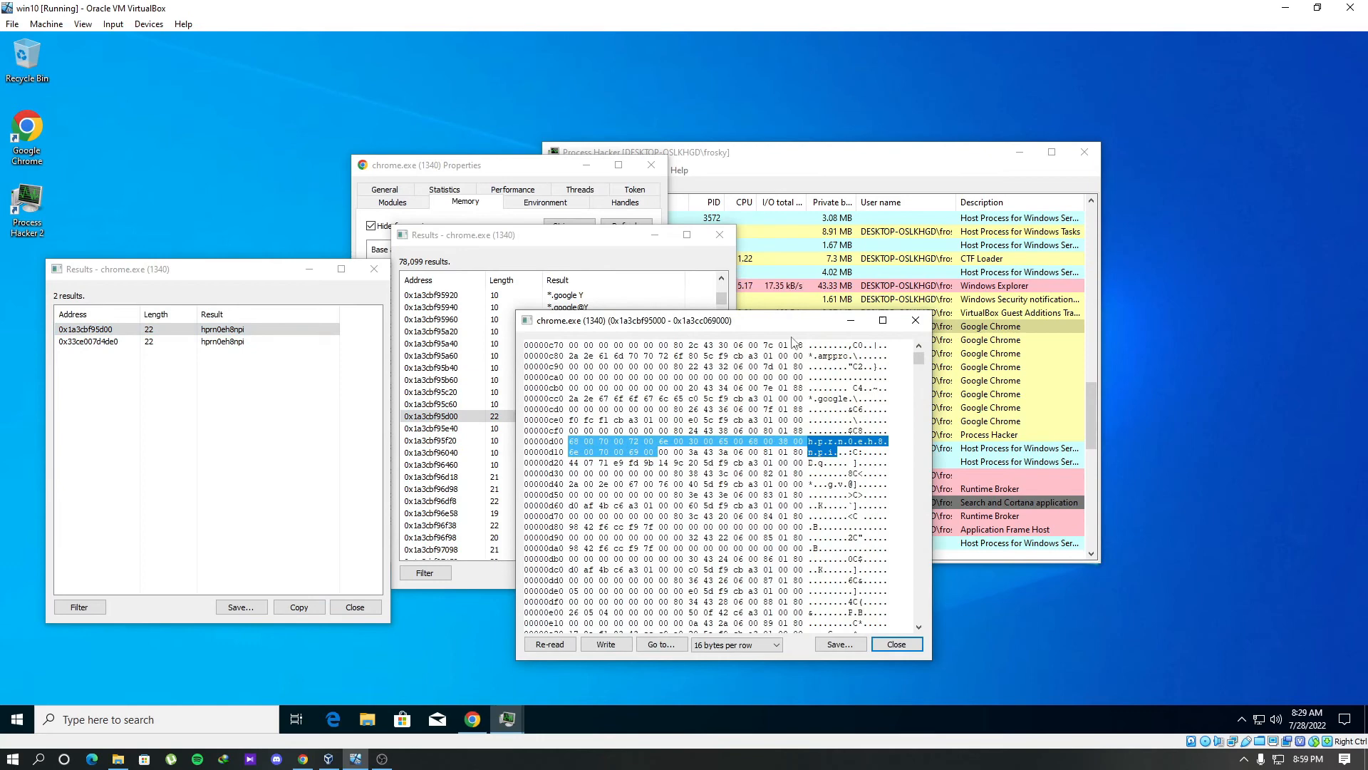
mouse_move(763, 332)
left_mouse_down()
mouse_move(692, 324)
mouse_move(755, 318)
left_mouse_up()
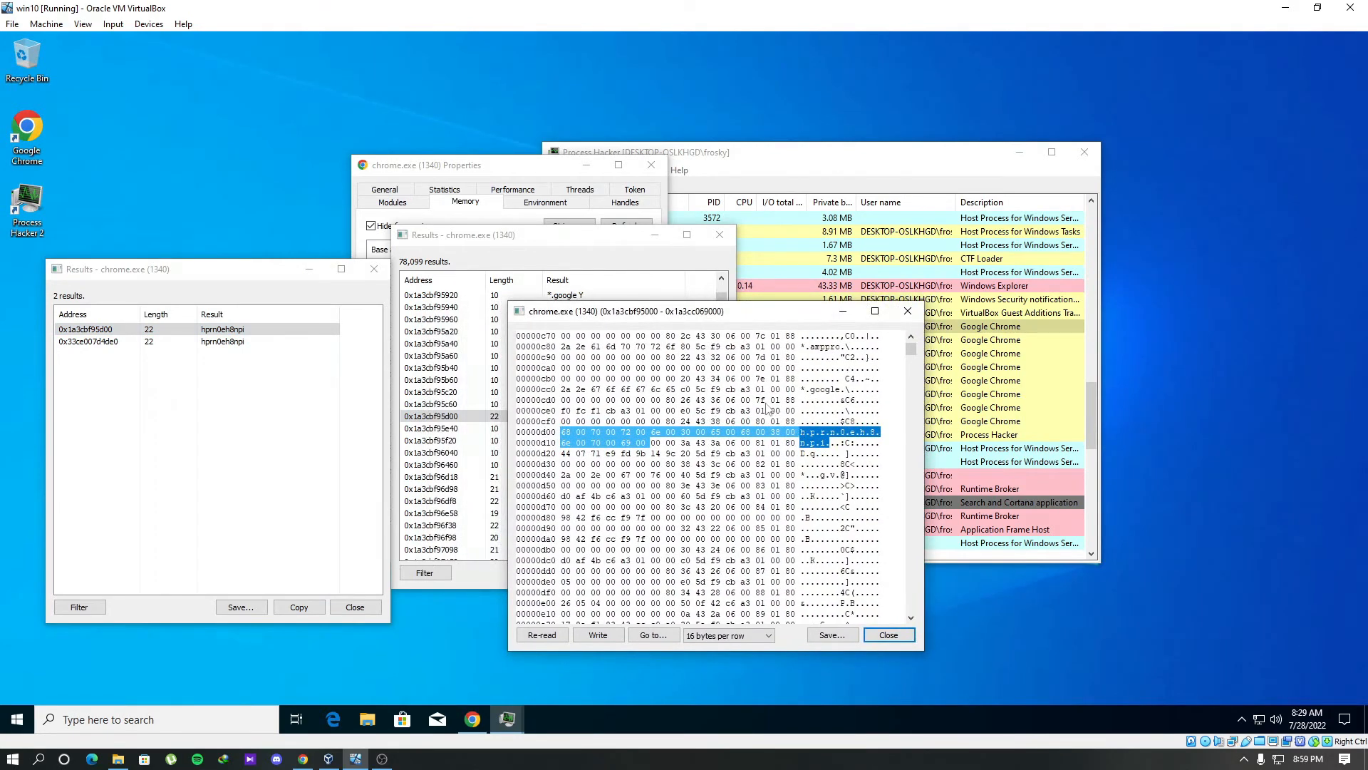
scroll(838, 432, "up", 5)
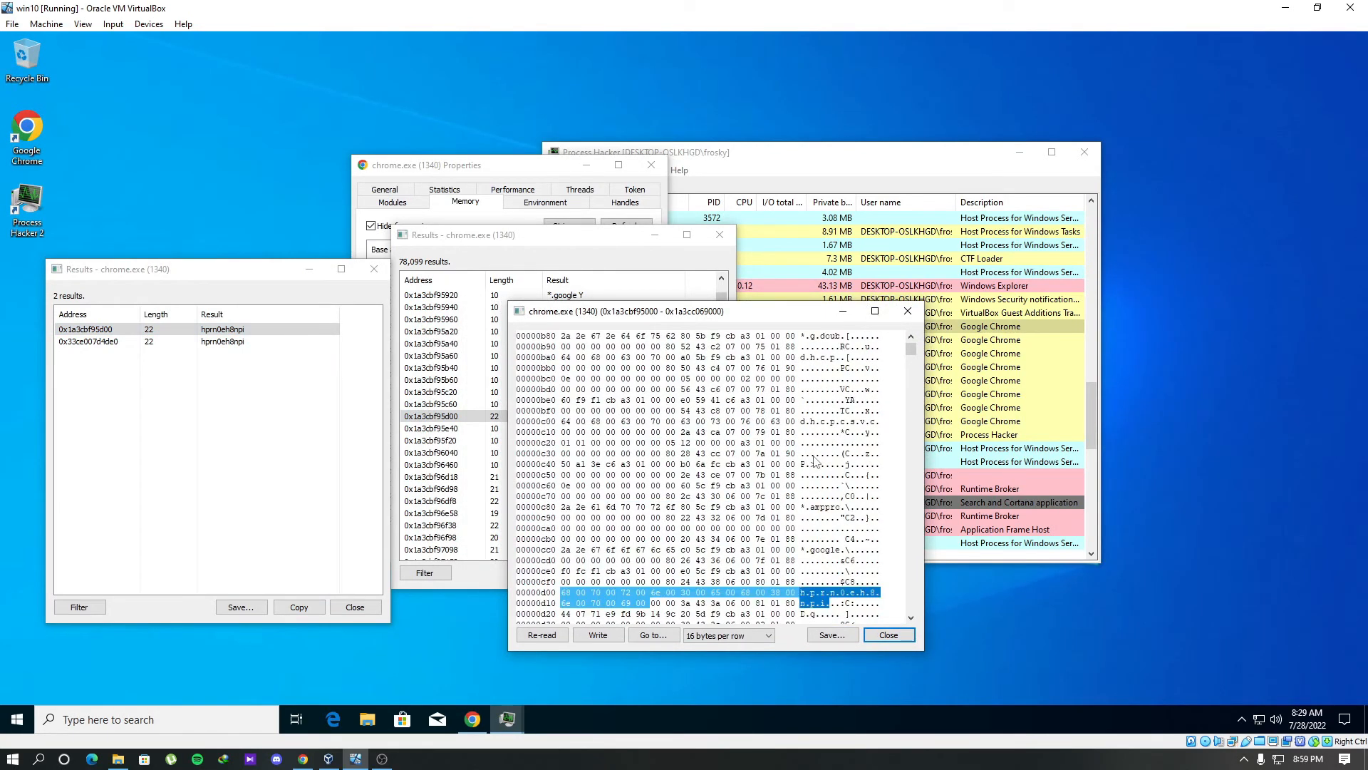
scroll(816, 463, "up", 5)
scroll(816, 462, "up", 5)
scroll(815, 462, "up", 5)
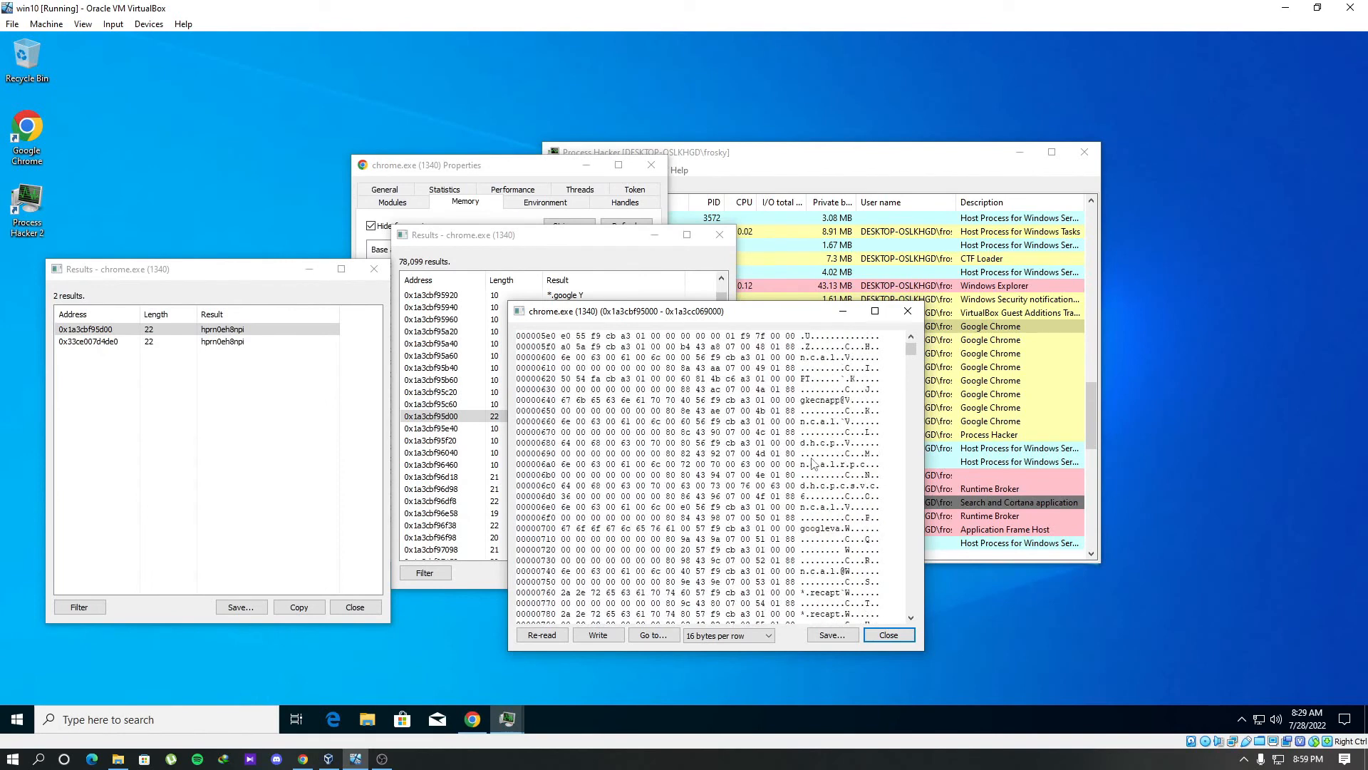
scroll(815, 461, "up", 5)
scroll(816, 462, "up", 5)
scroll(816, 462, "up", 3)
scroll(816, 462, "up", 5)
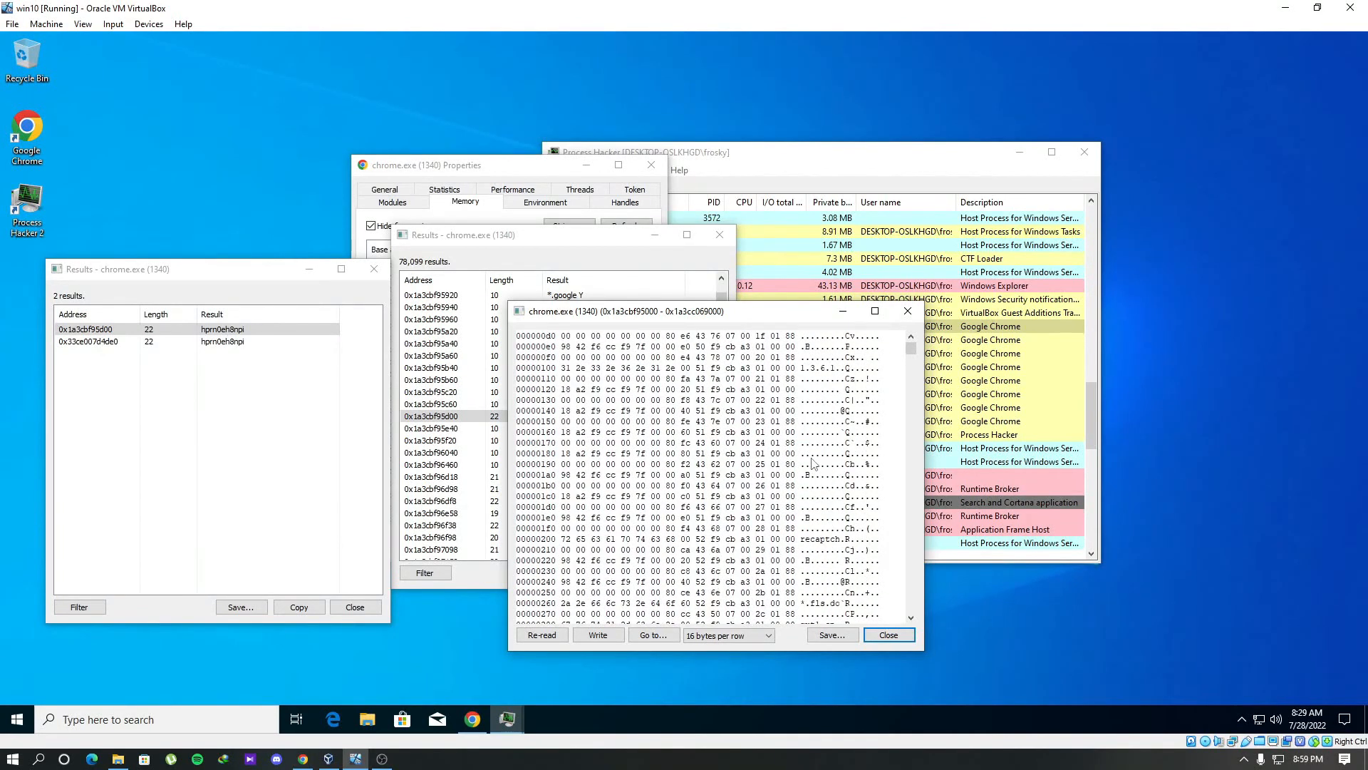
scroll(815, 463, "up", 4)
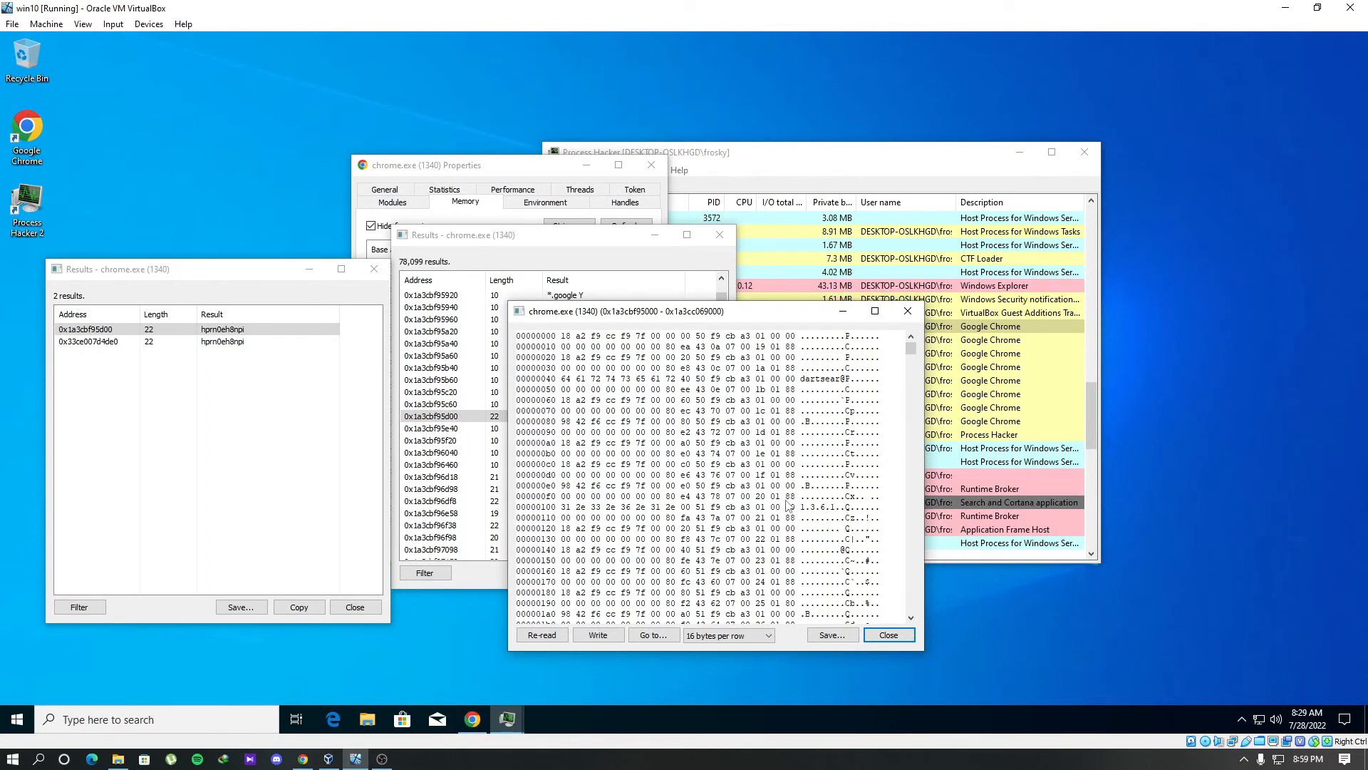
scroll(791, 510, "down", 5)
scroll(791, 509, "down", 5)
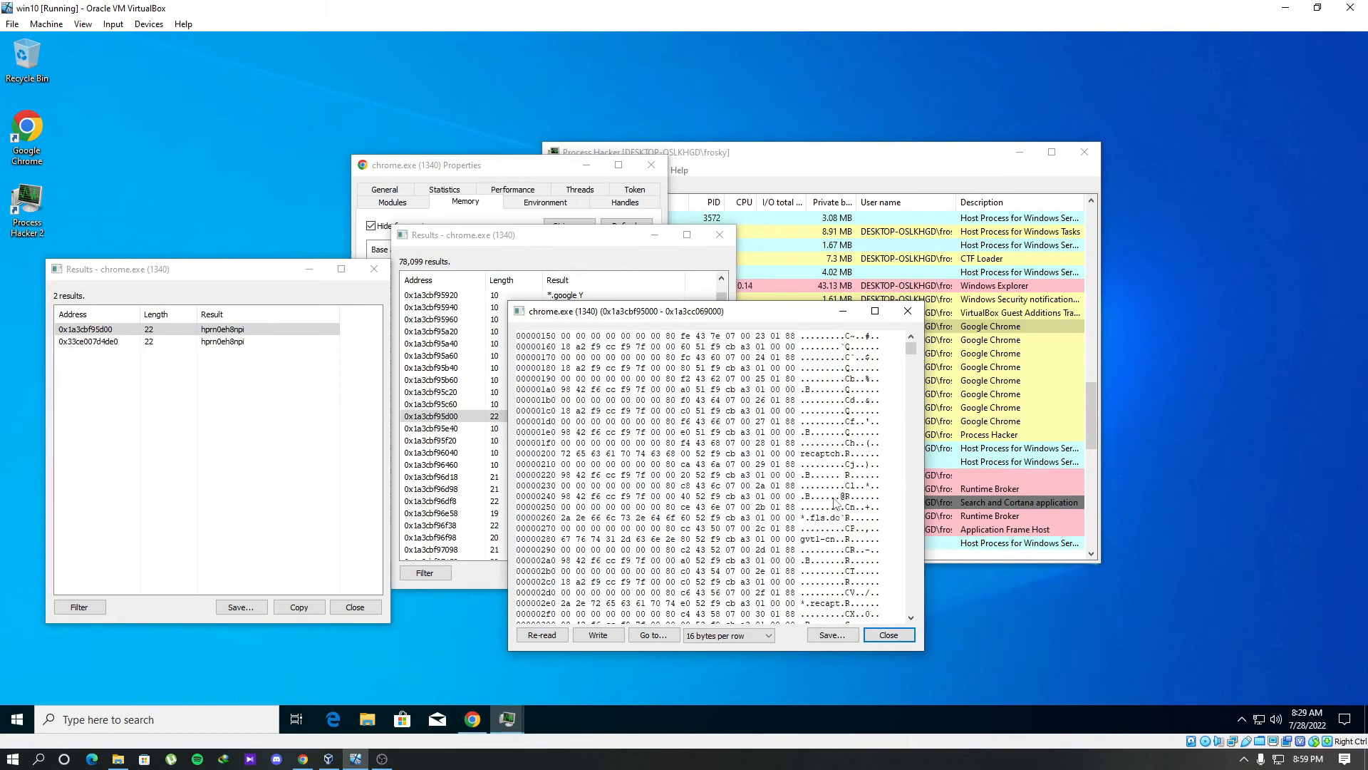
scroll(827, 503, "down", 5)
scroll(831, 498, "down", 5)
scroll(836, 495, "down", 3)
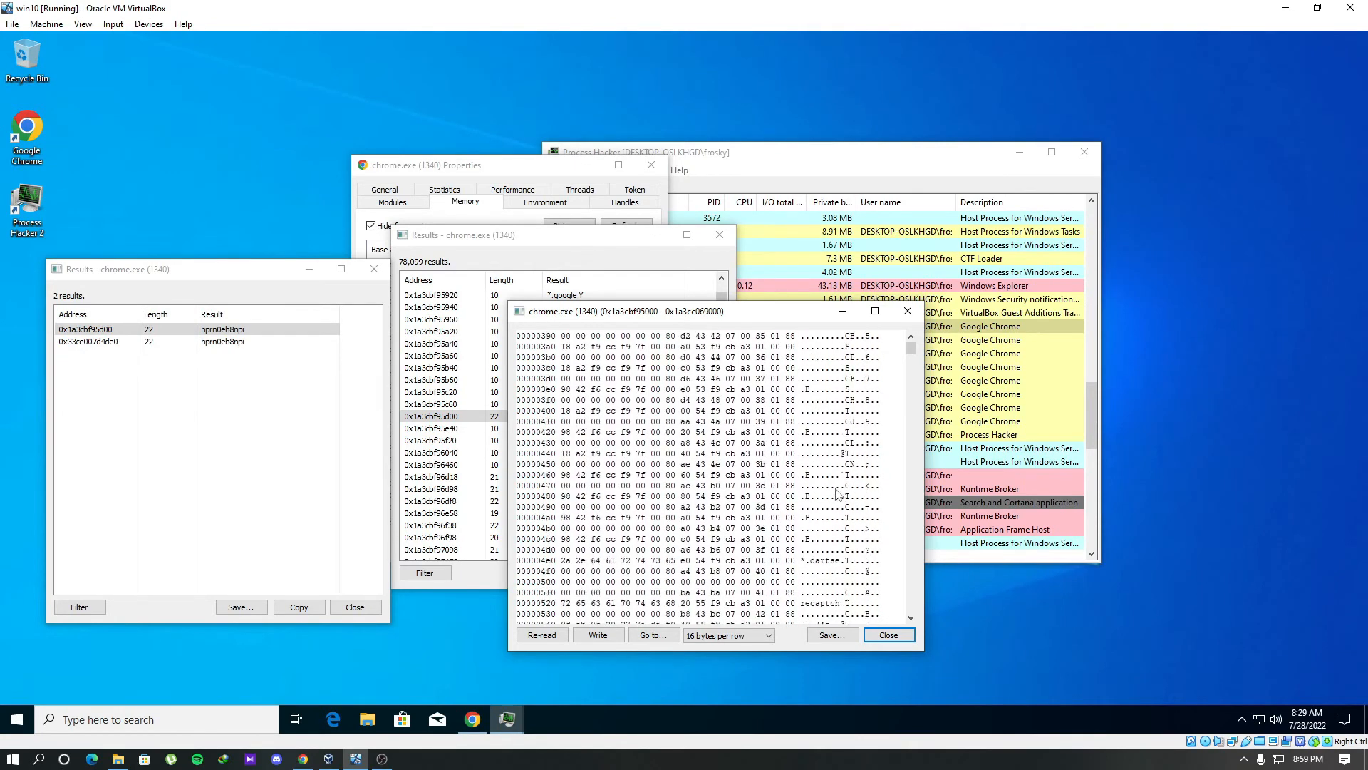
scroll(829, 493, "down", 10)
scroll(829, 494, "down", 10)
left_click_drag(803, 477, 821, 490)
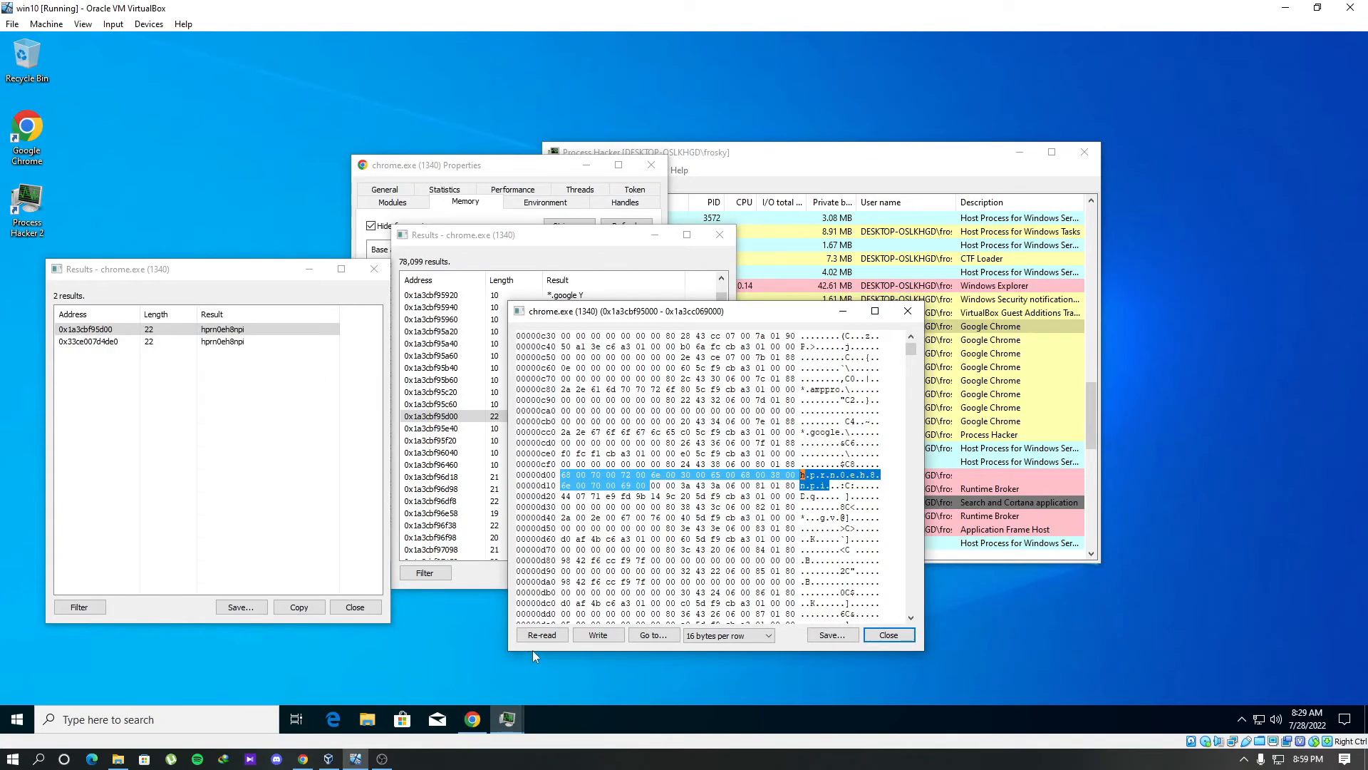
Compare against the Facebook credentials dialog, then bring Chrome's Facebook feed forward again.
left_click(303, 759)
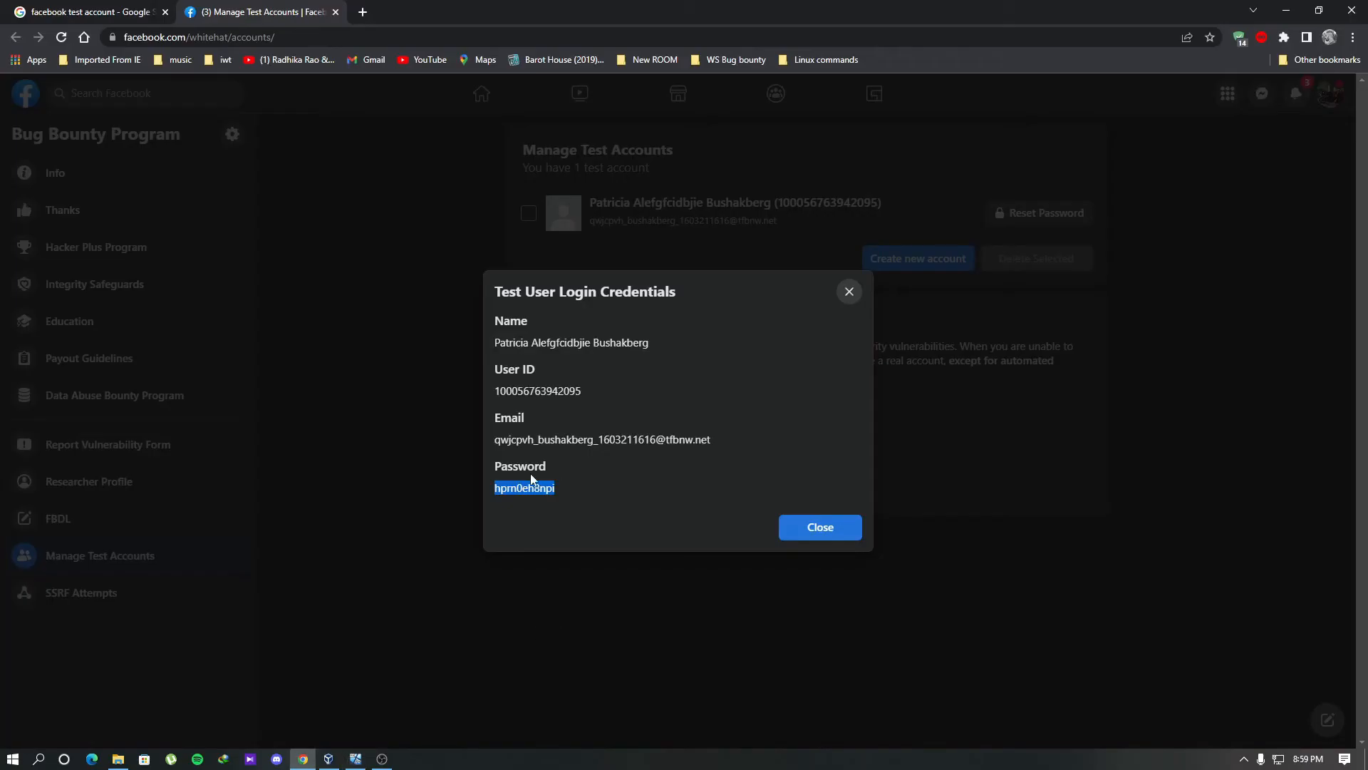
left_click(555, 499)
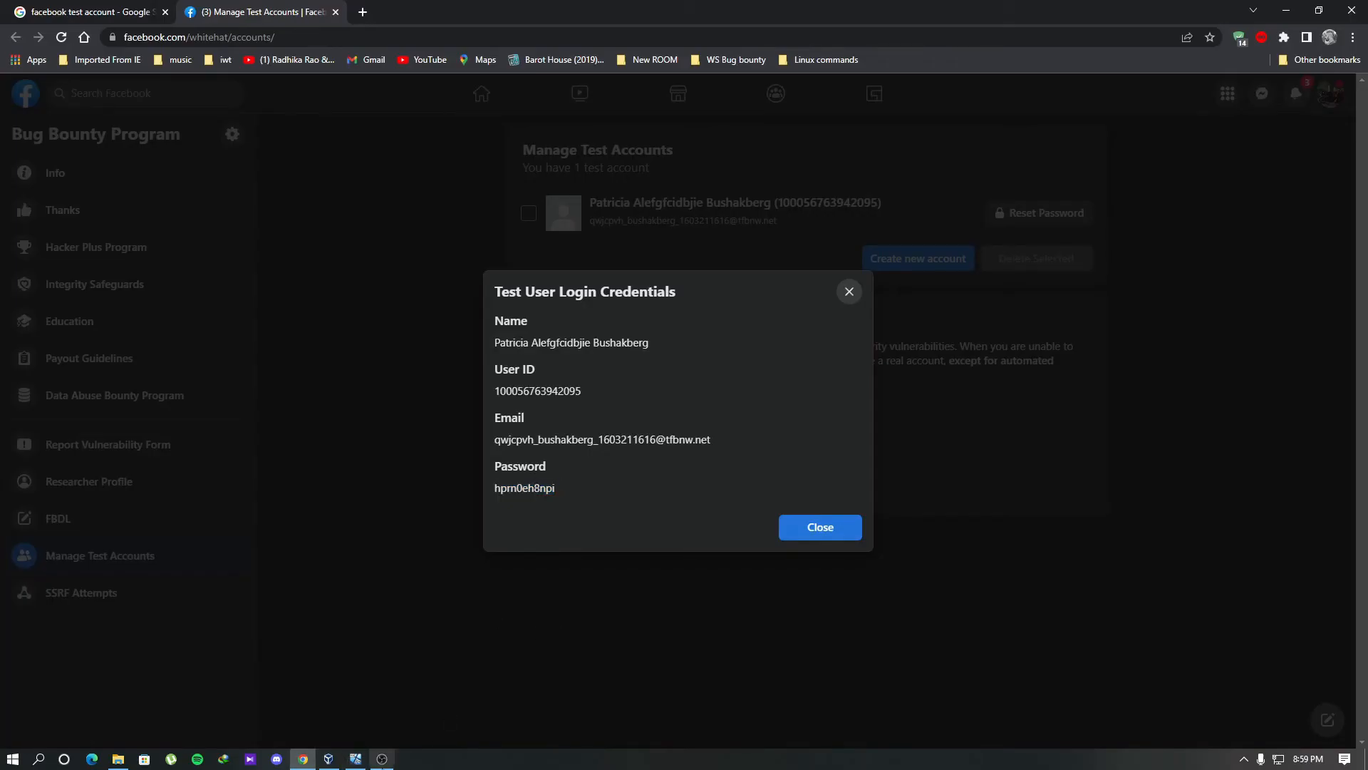
left_click(355, 760)
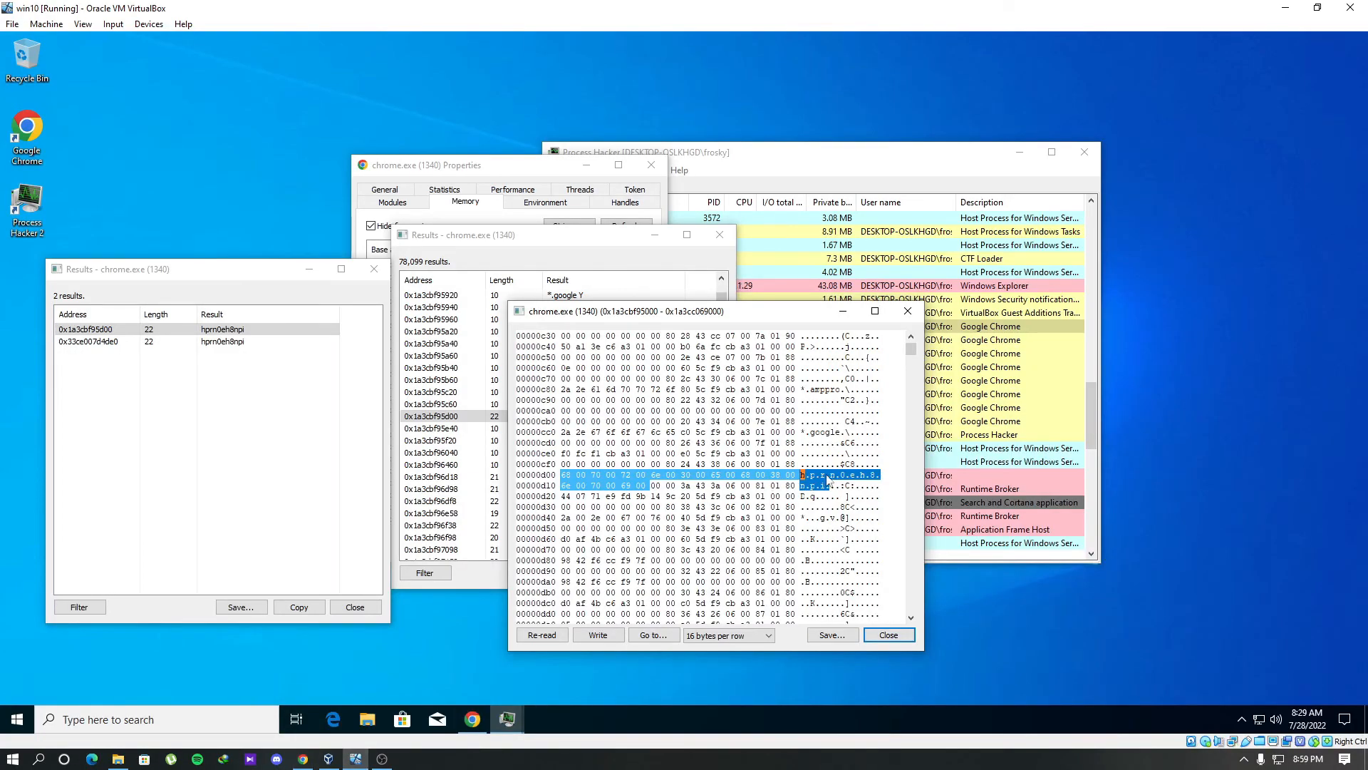
left_click(880, 497)
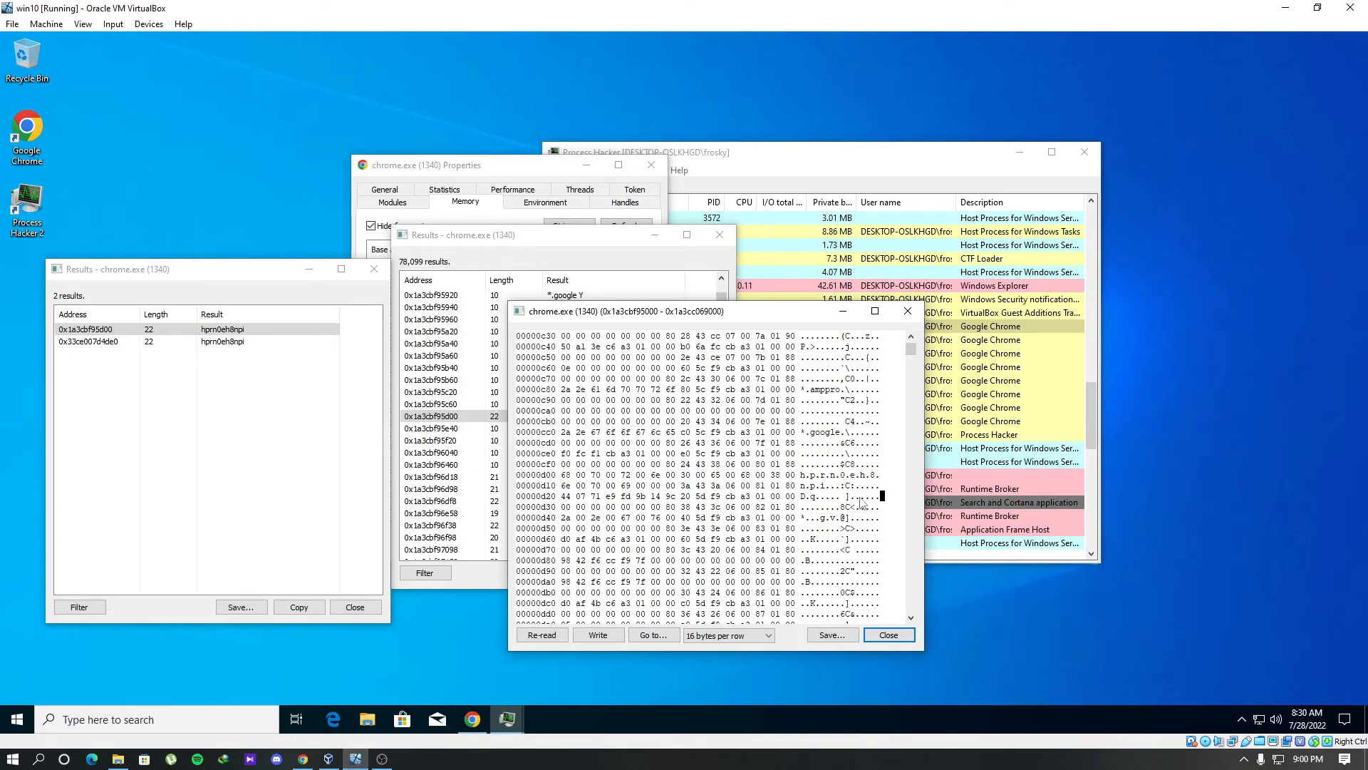
left_click(472, 718)
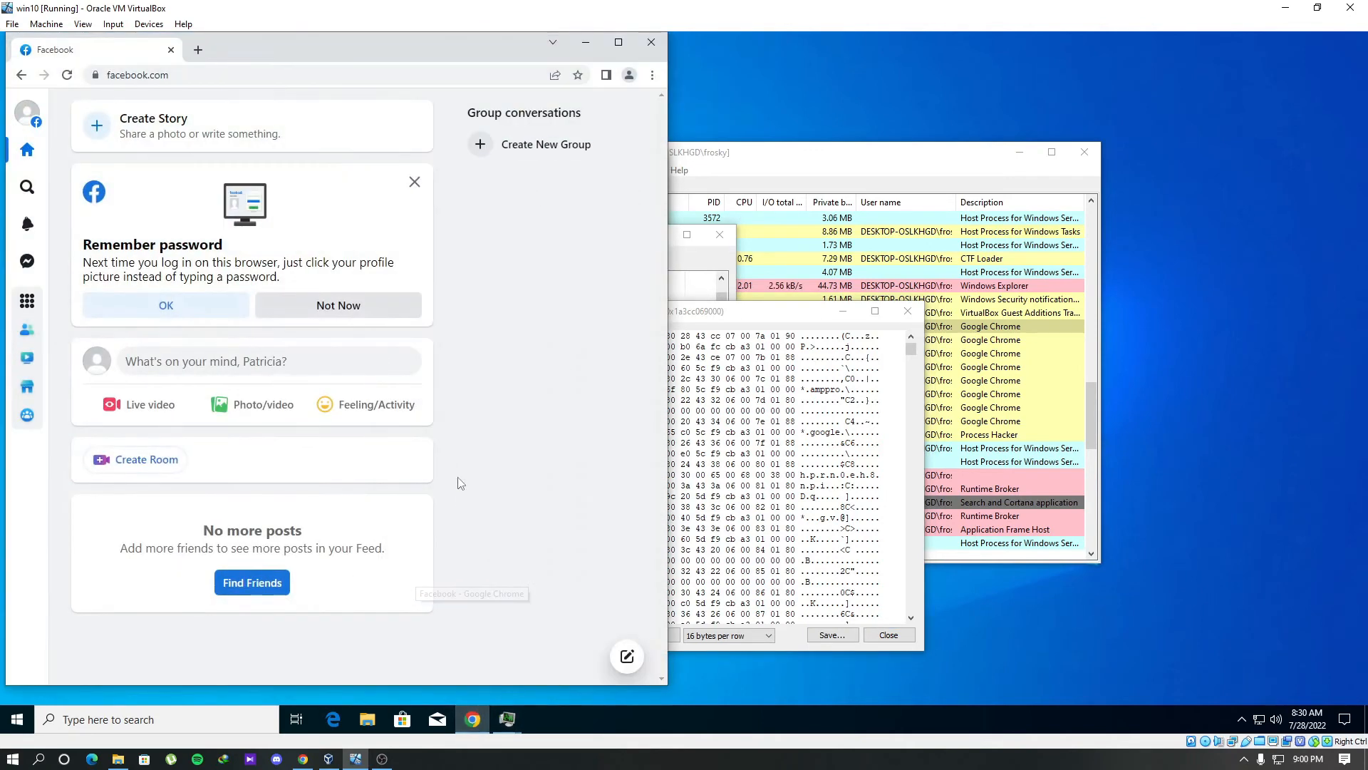
Close Process Hacker's raw memory view and earlier string result windows covering the browser.
left_click(652, 75)
mouse_move(518, 186)
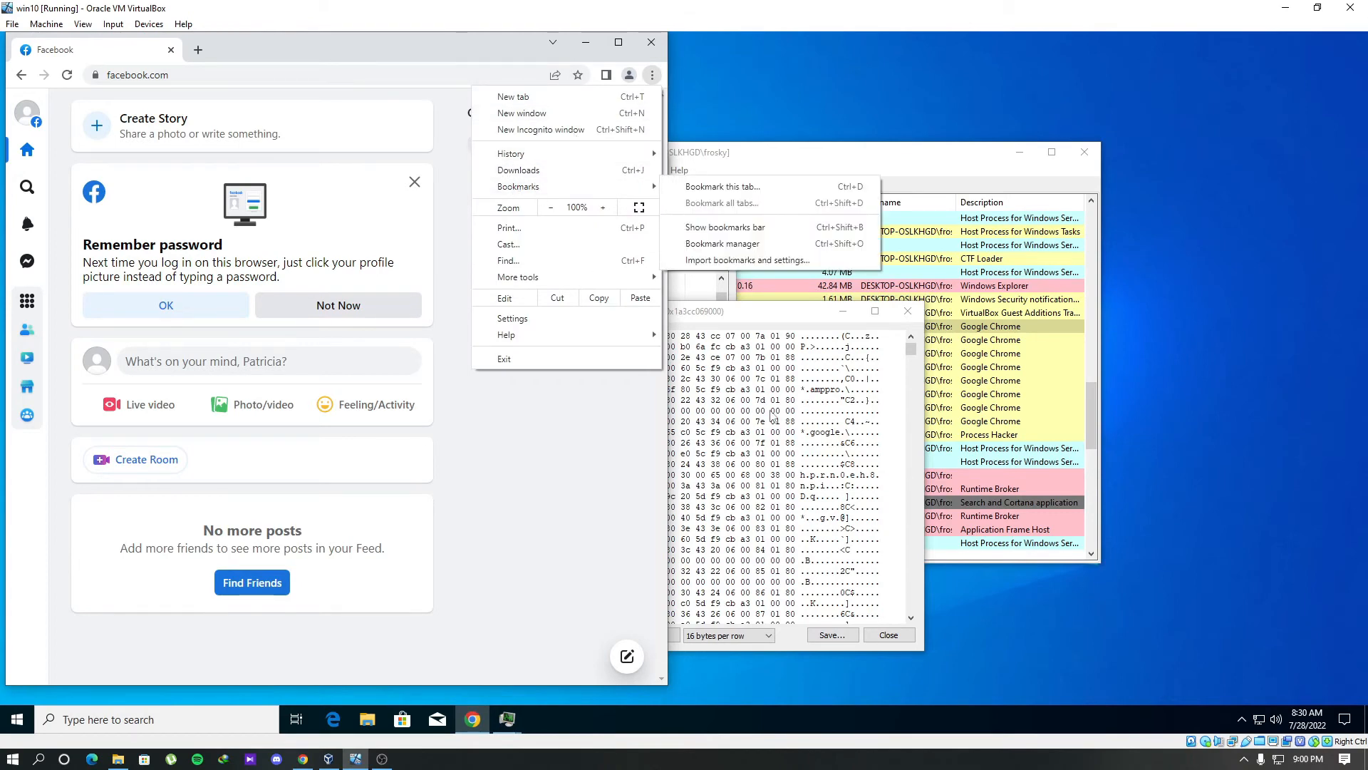
left_click(644, 327)
left_click(907, 311)
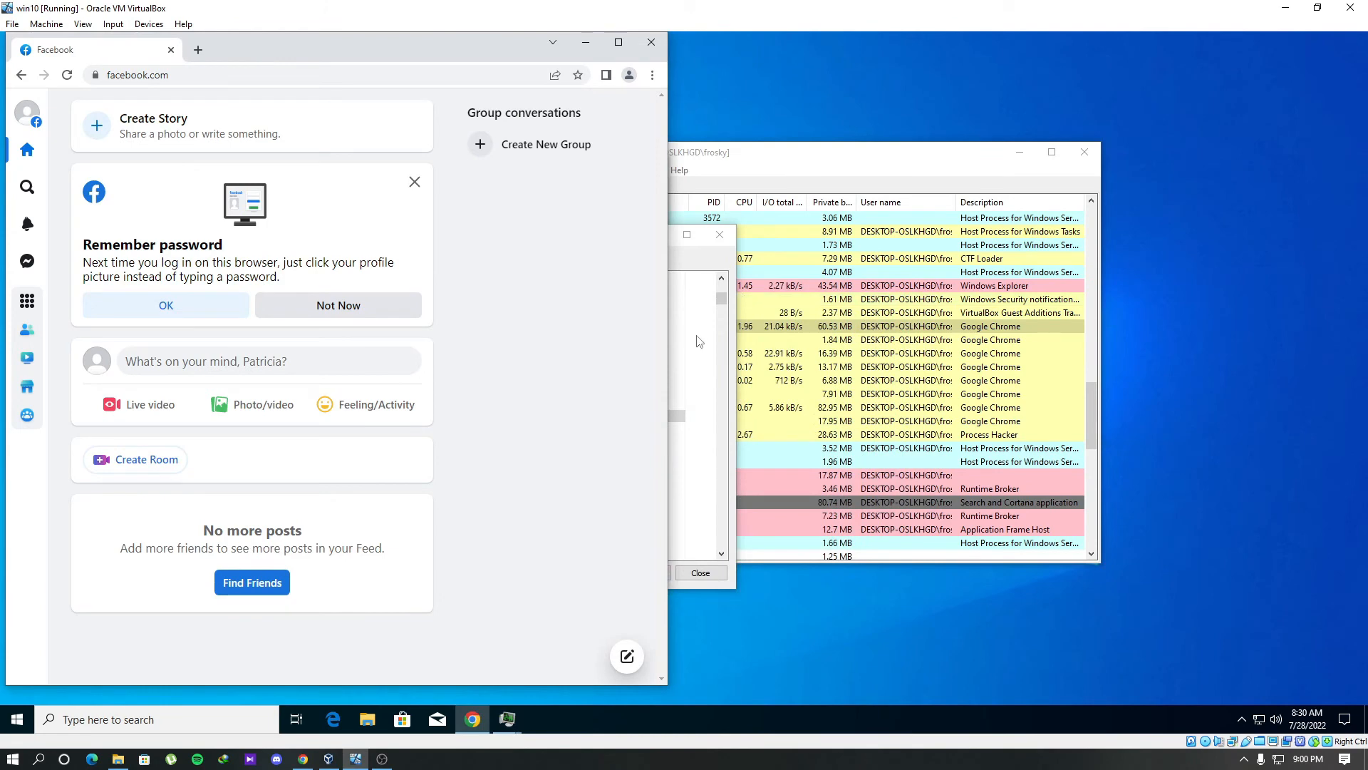
left_click(863, 313)
left_click(700, 573)
Navigate Chrome to Settings > Autofill > Passwords to reach the saved passwords list.
left_click(653, 75)
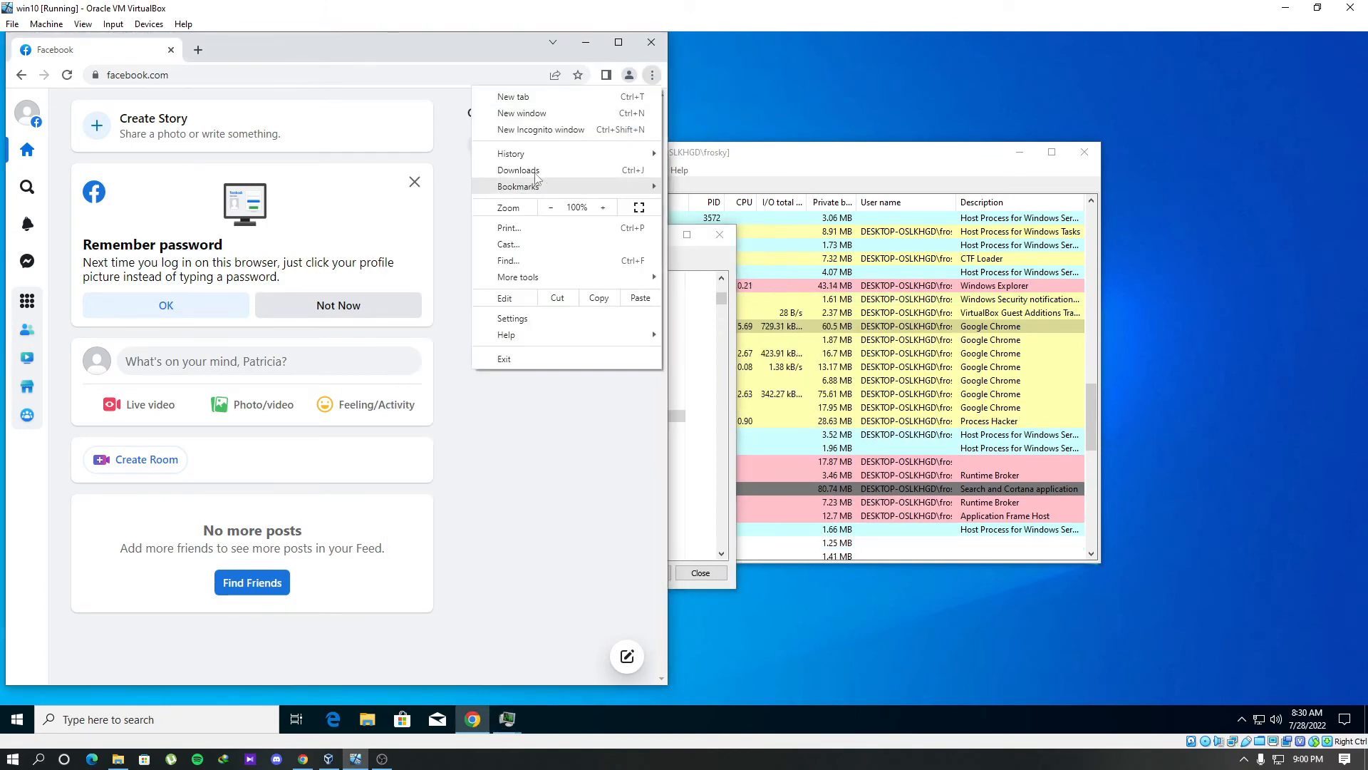
left_click(512, 318)
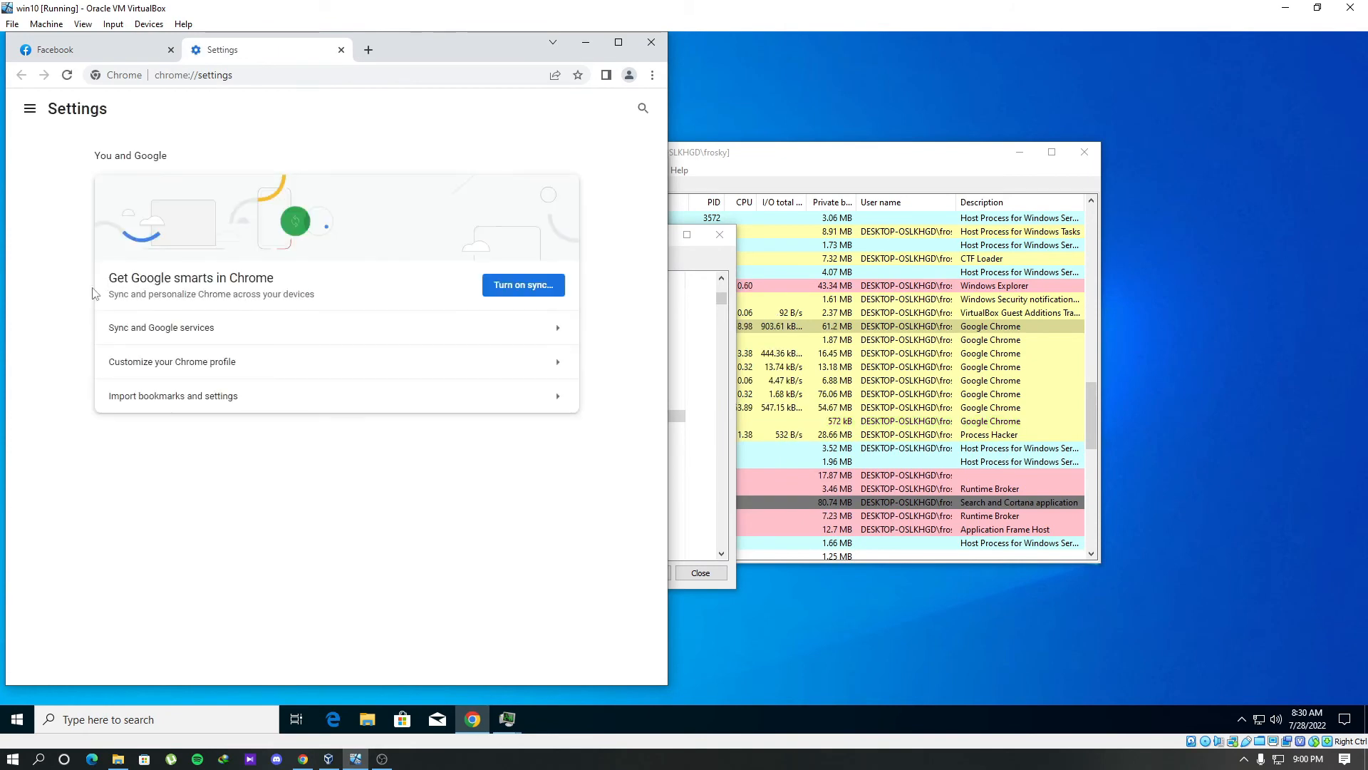
left_click(30, 108)
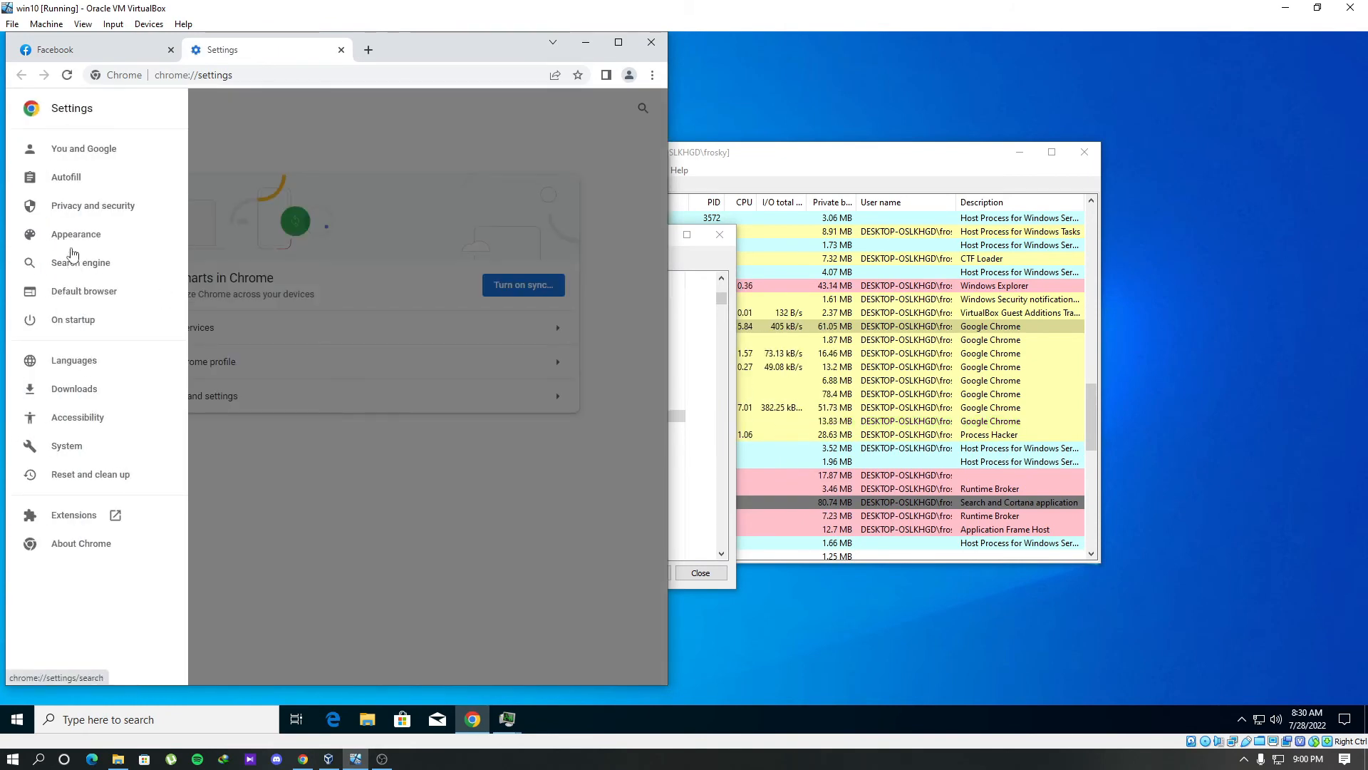
left_click(67, 177)
left_click(160, 196)
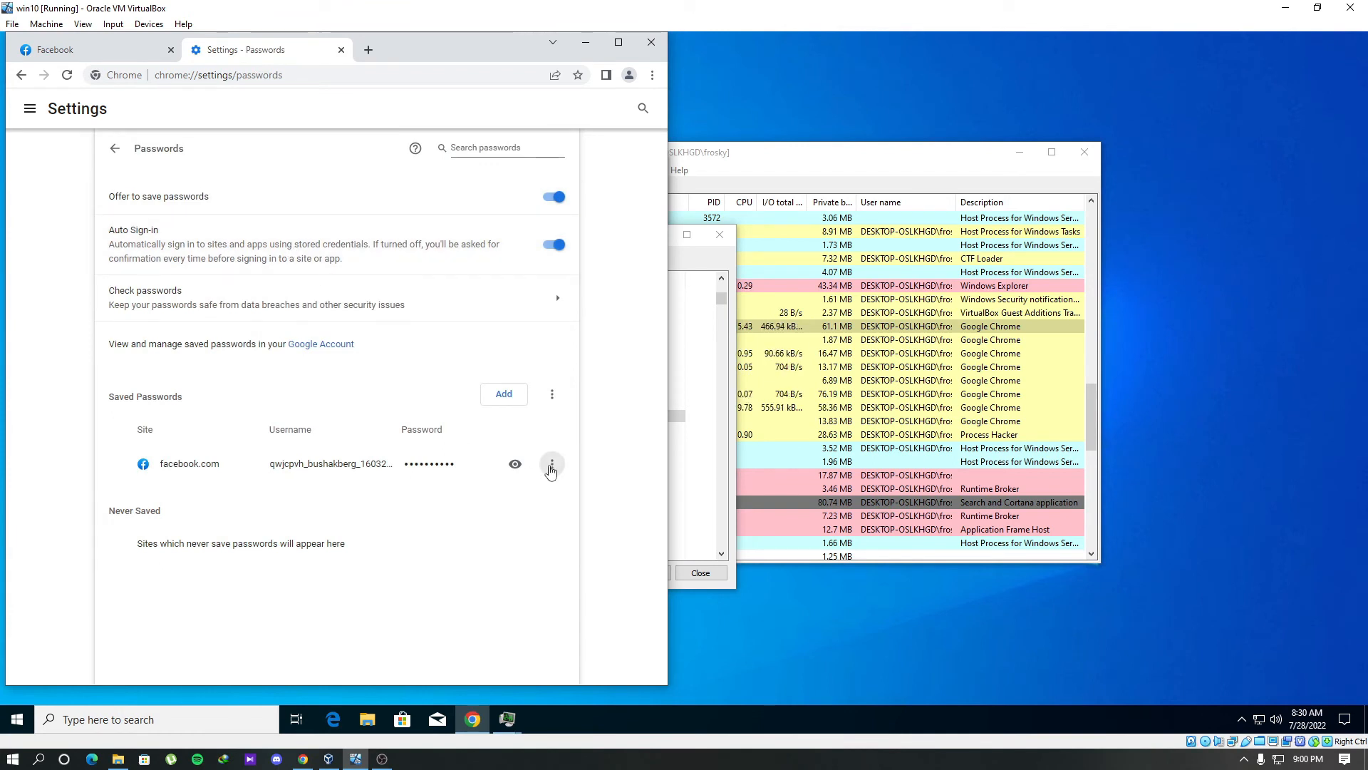
Remove the saved facebook.com password, then return to the chrome.exe string results.
left_click(552, 464)
left_click(525, 519)
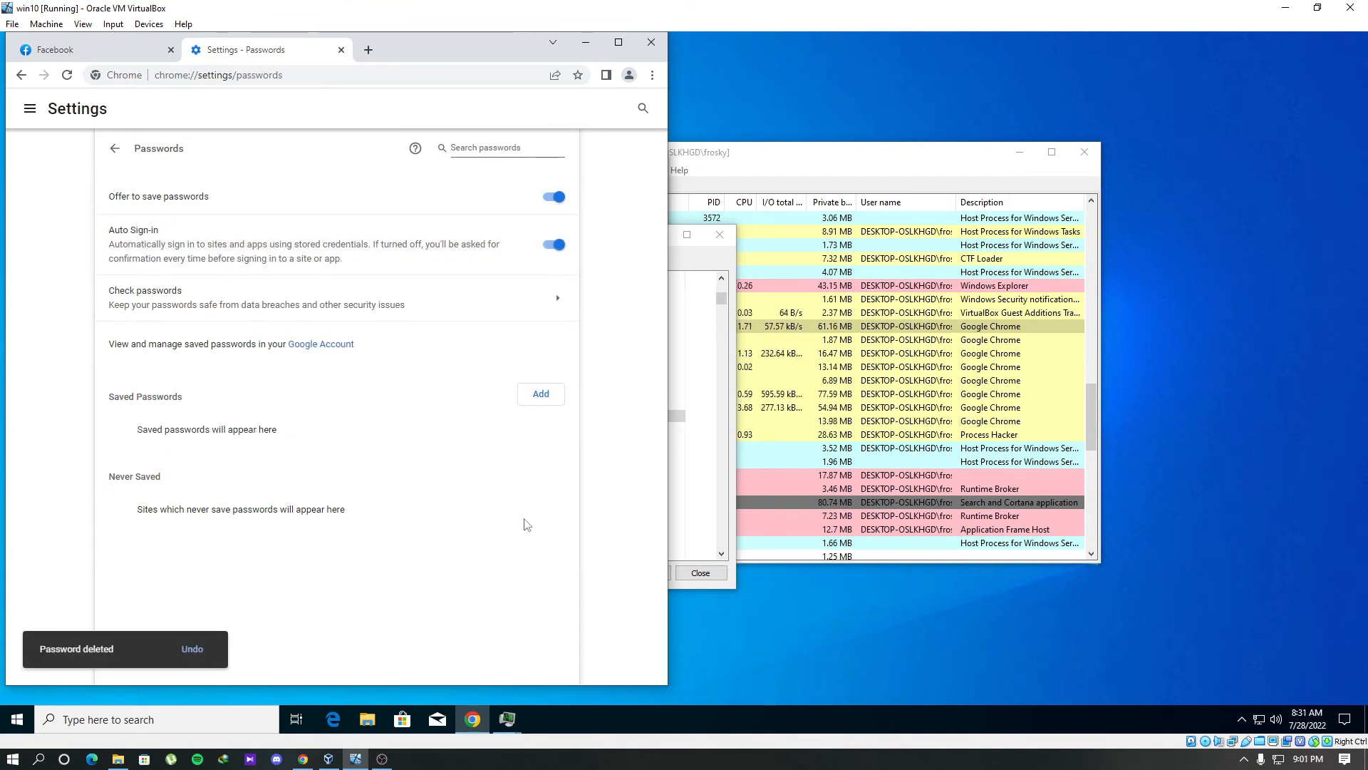
left_click(663, 436)
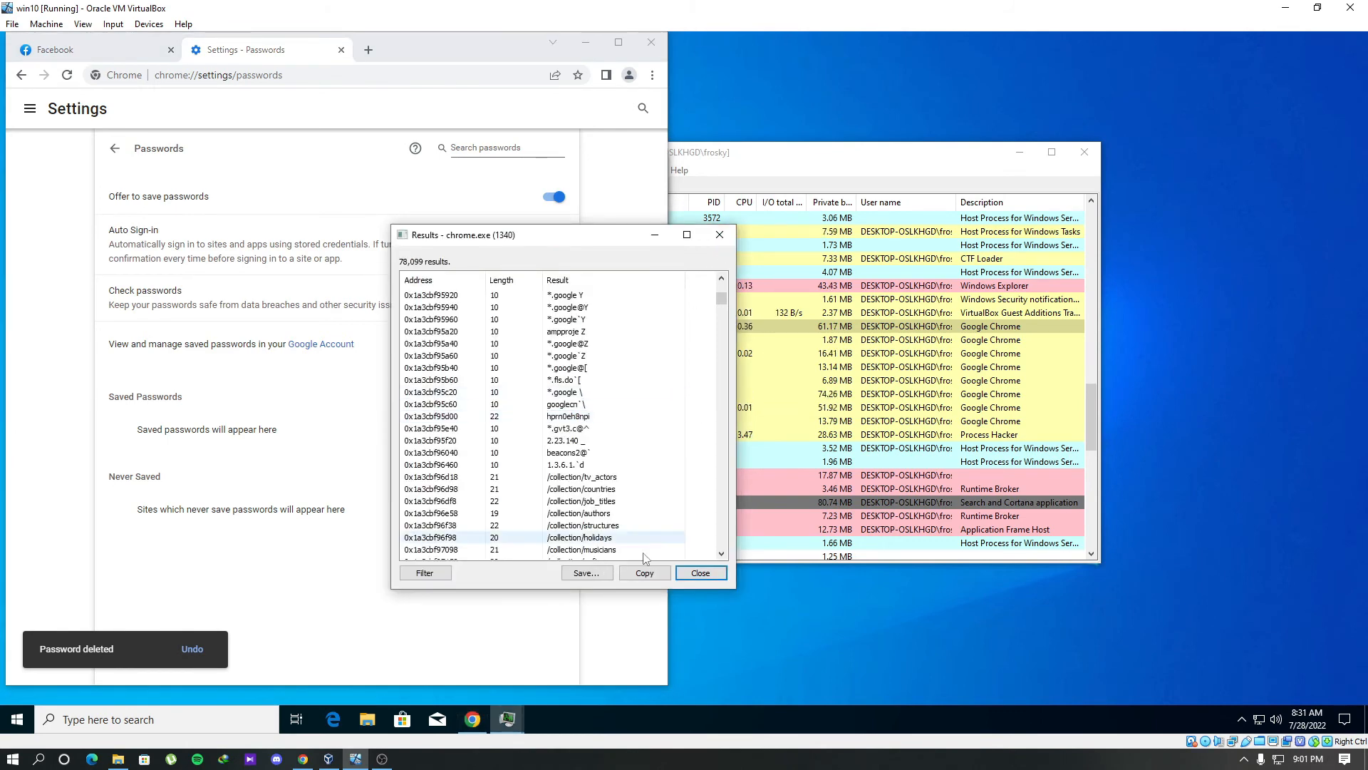
Discard the old results and run a fresh string search of chrome.exe memory.
left_click(720, 236)
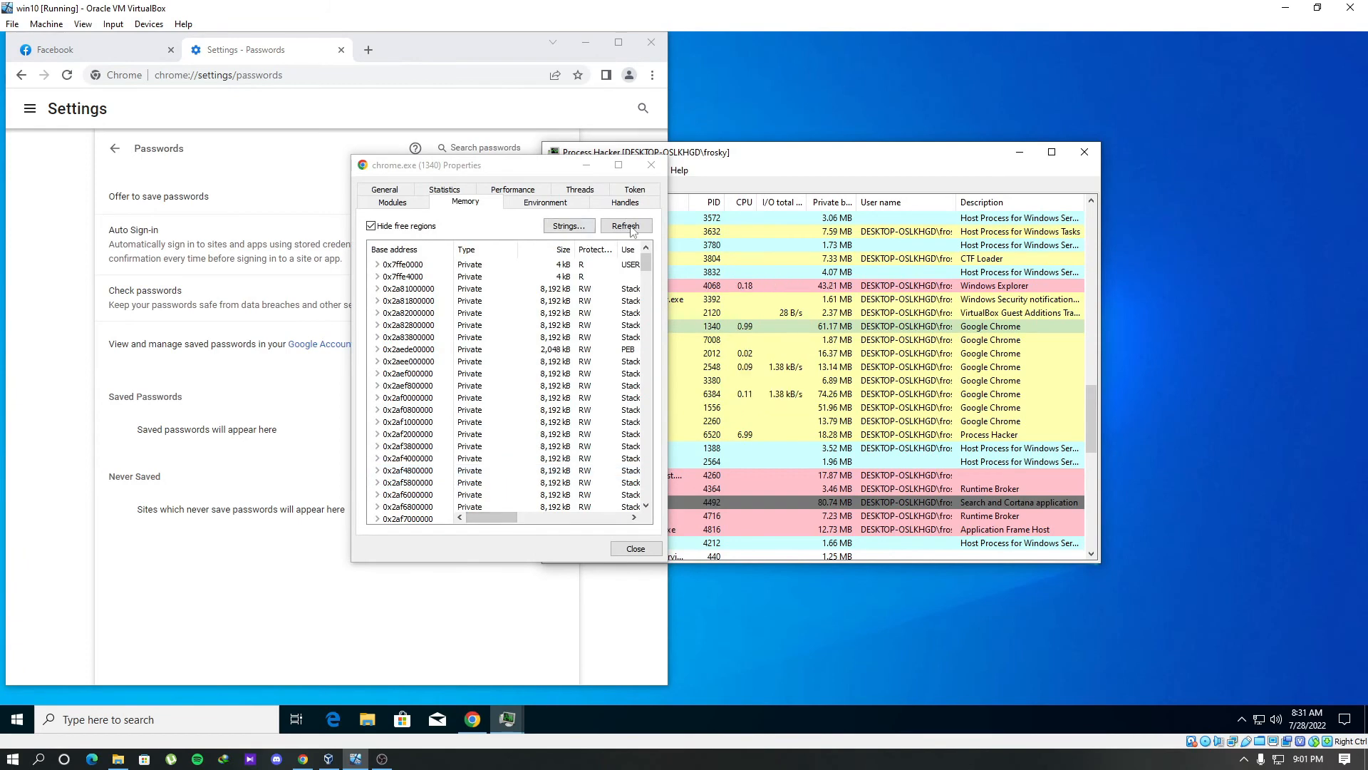
left_click(567, 225)
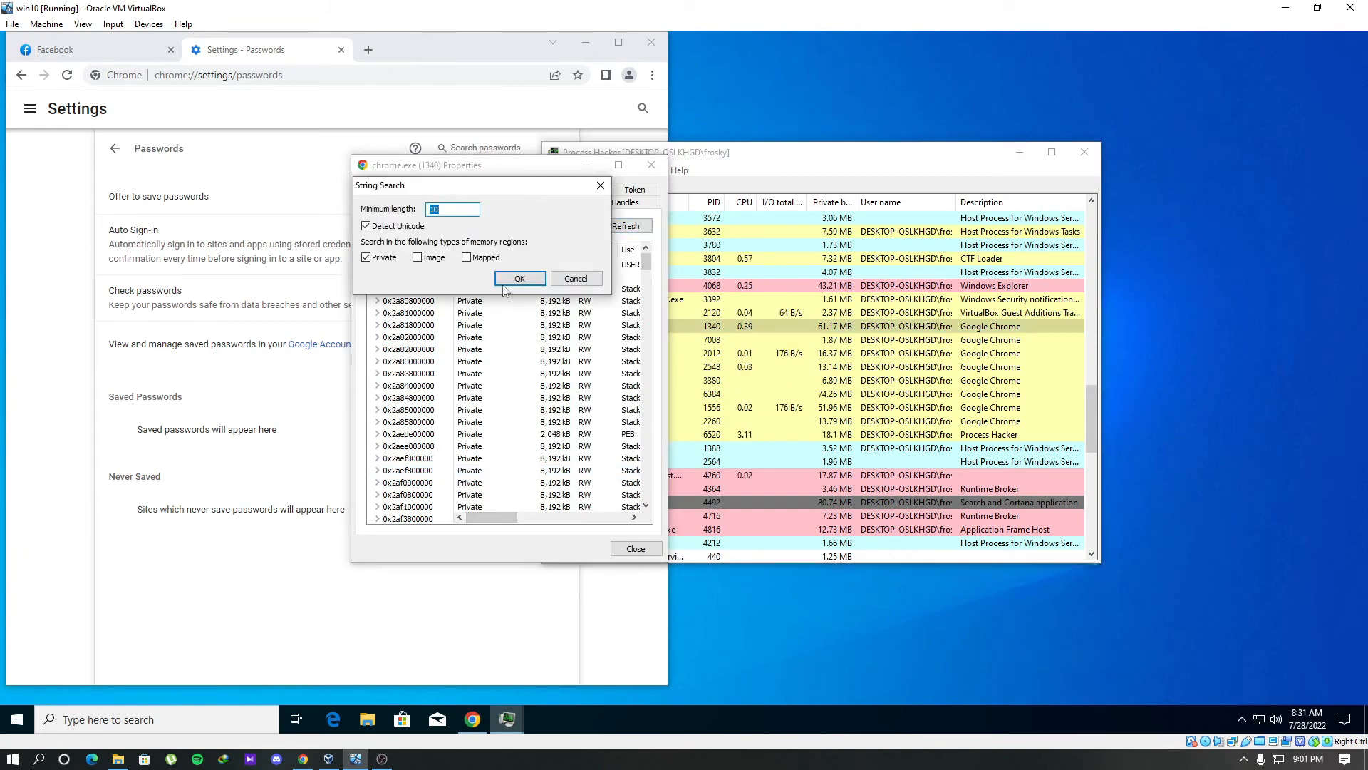
left_click(520, 278)
Filter the results to strings containing the password pattern, leaving 7 matches.
left_click(424, 574)
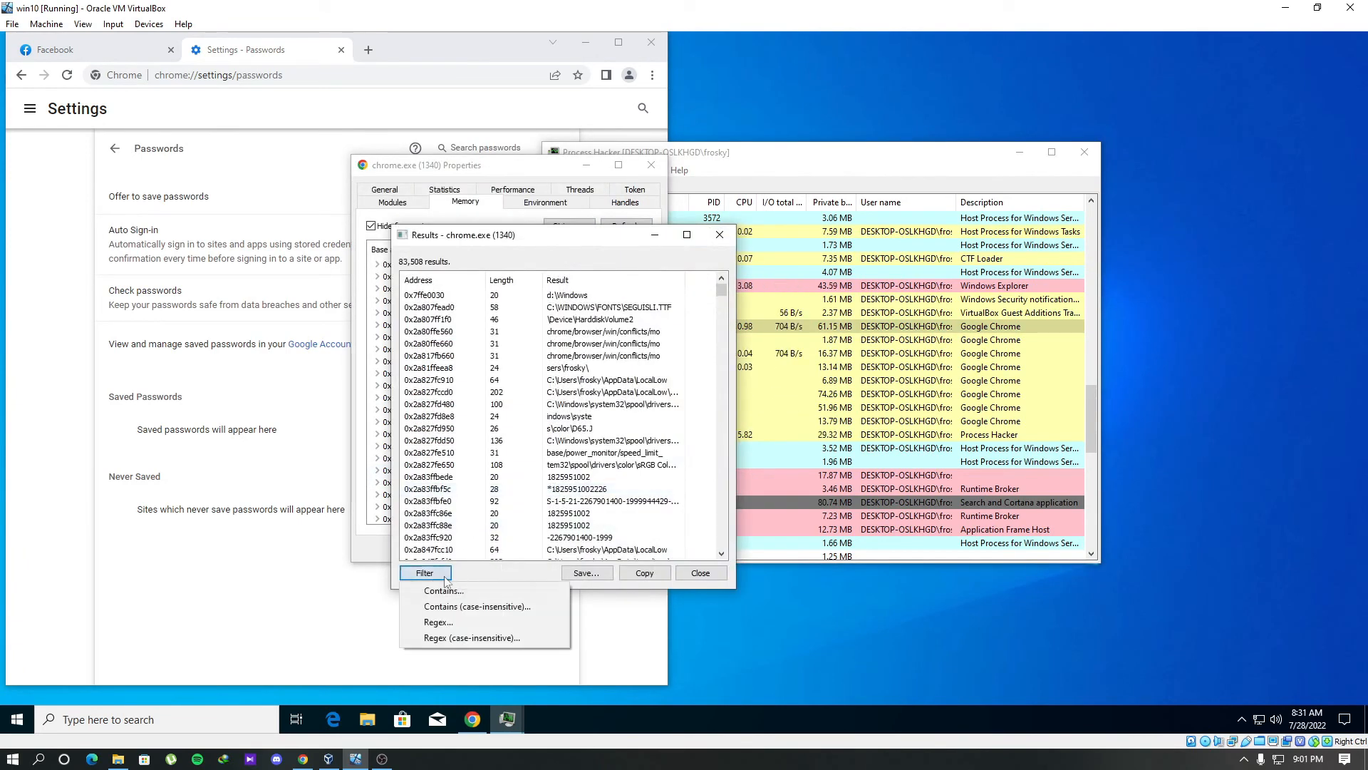
left_click(469, 591)
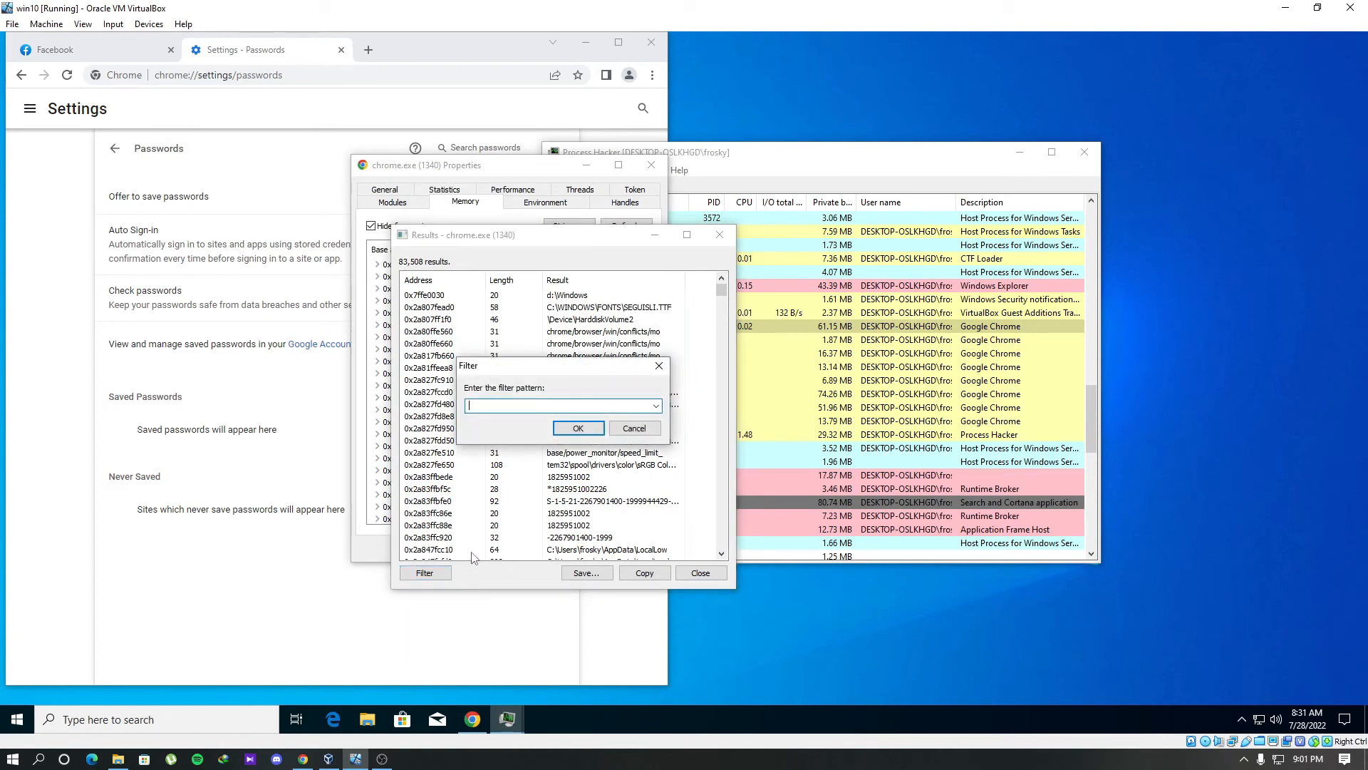
left_click(578, 428)
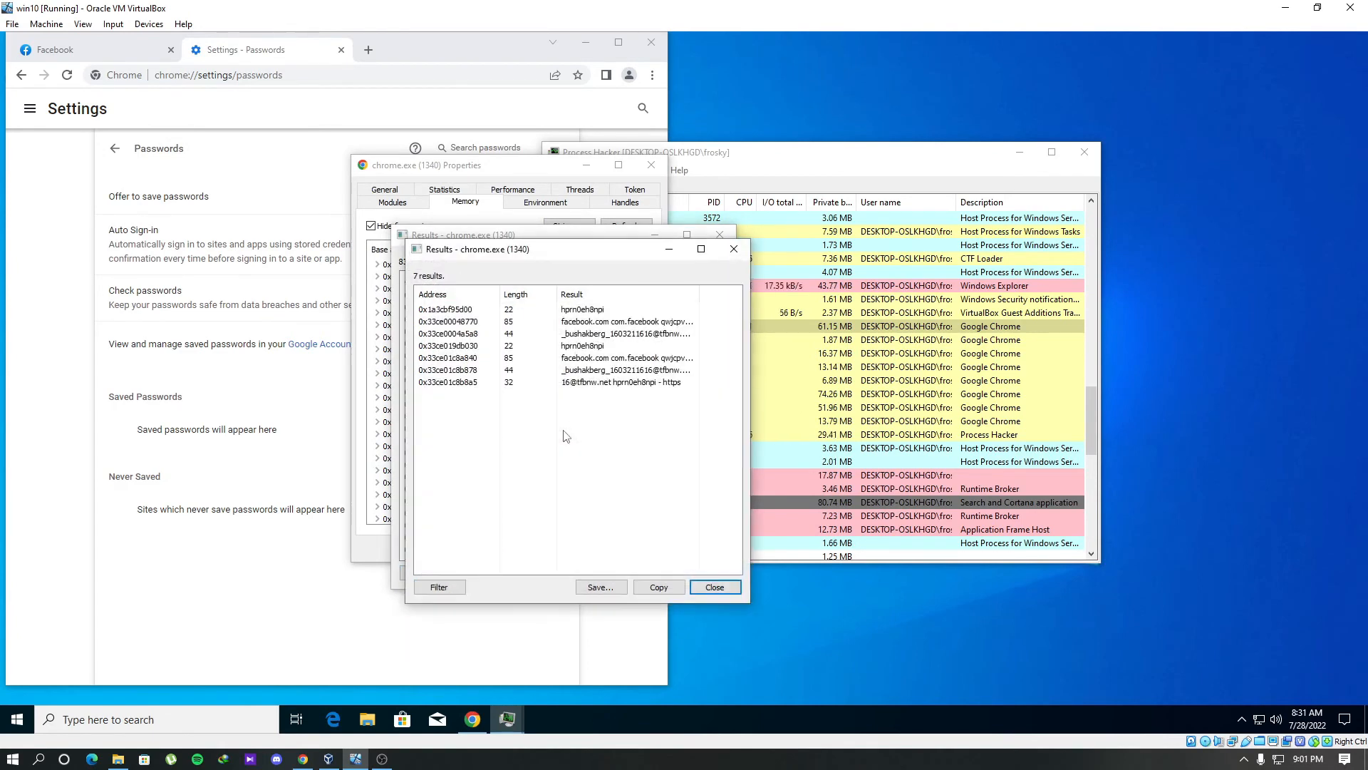
left_click_drag(559, 253, 754, 264)
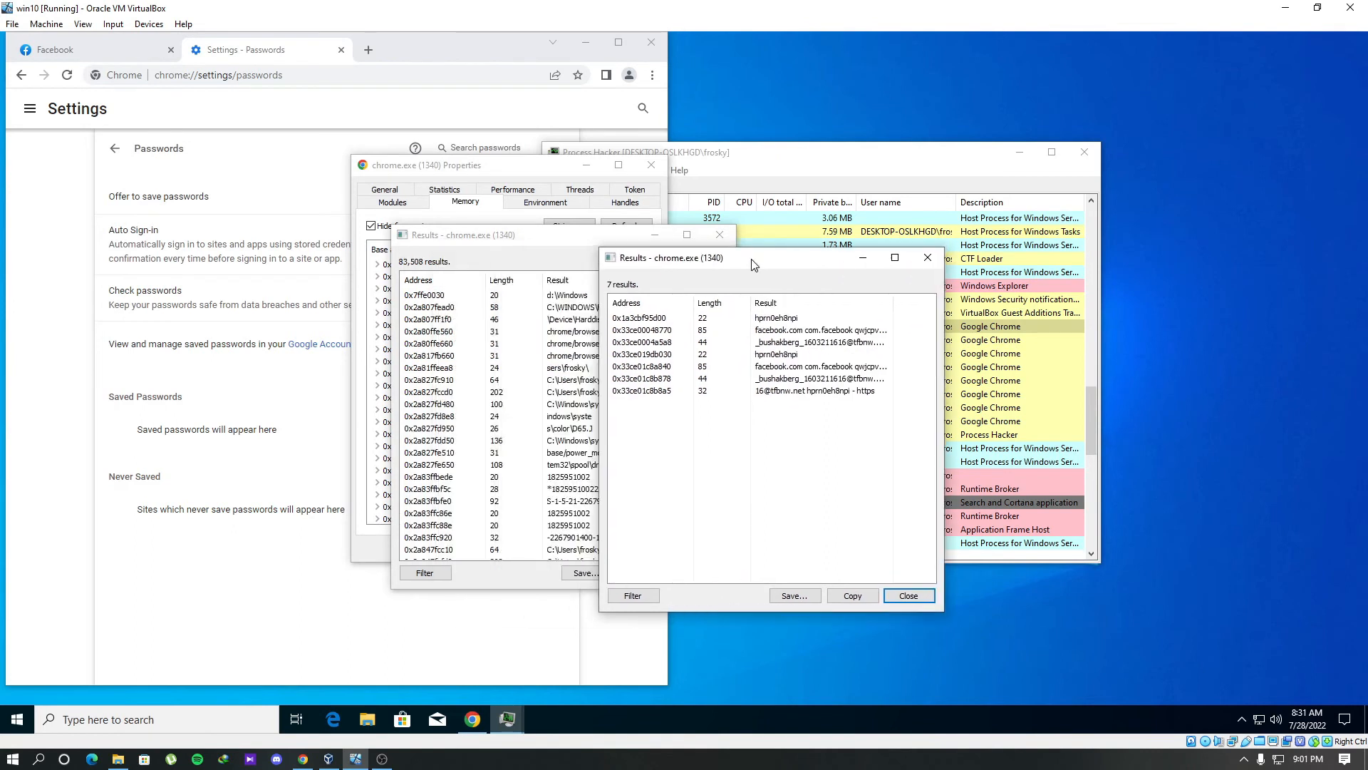
Select the facebook.com login string and widen the Result column to show it fully.
left_click(696, 317)
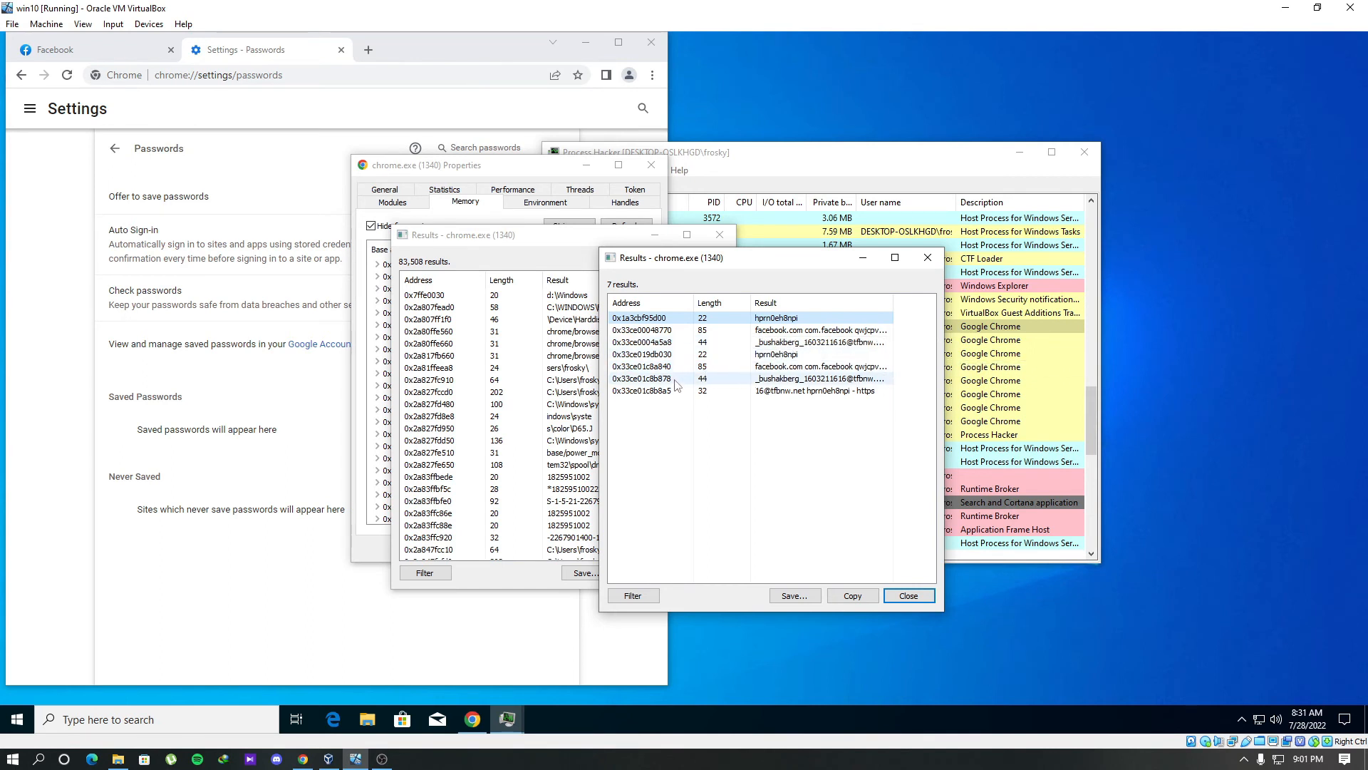
left_click(806, 331)
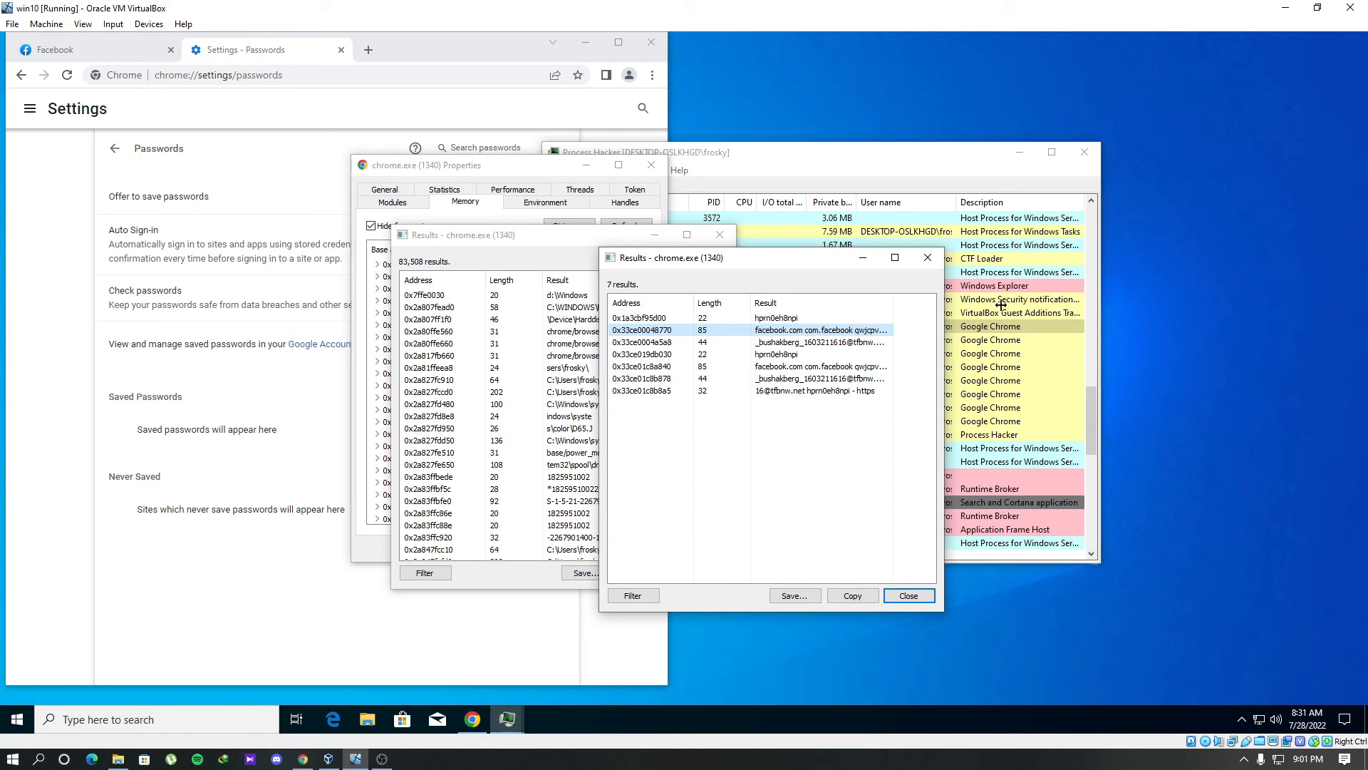
double_click(893, 304)
left_click(896, 259)
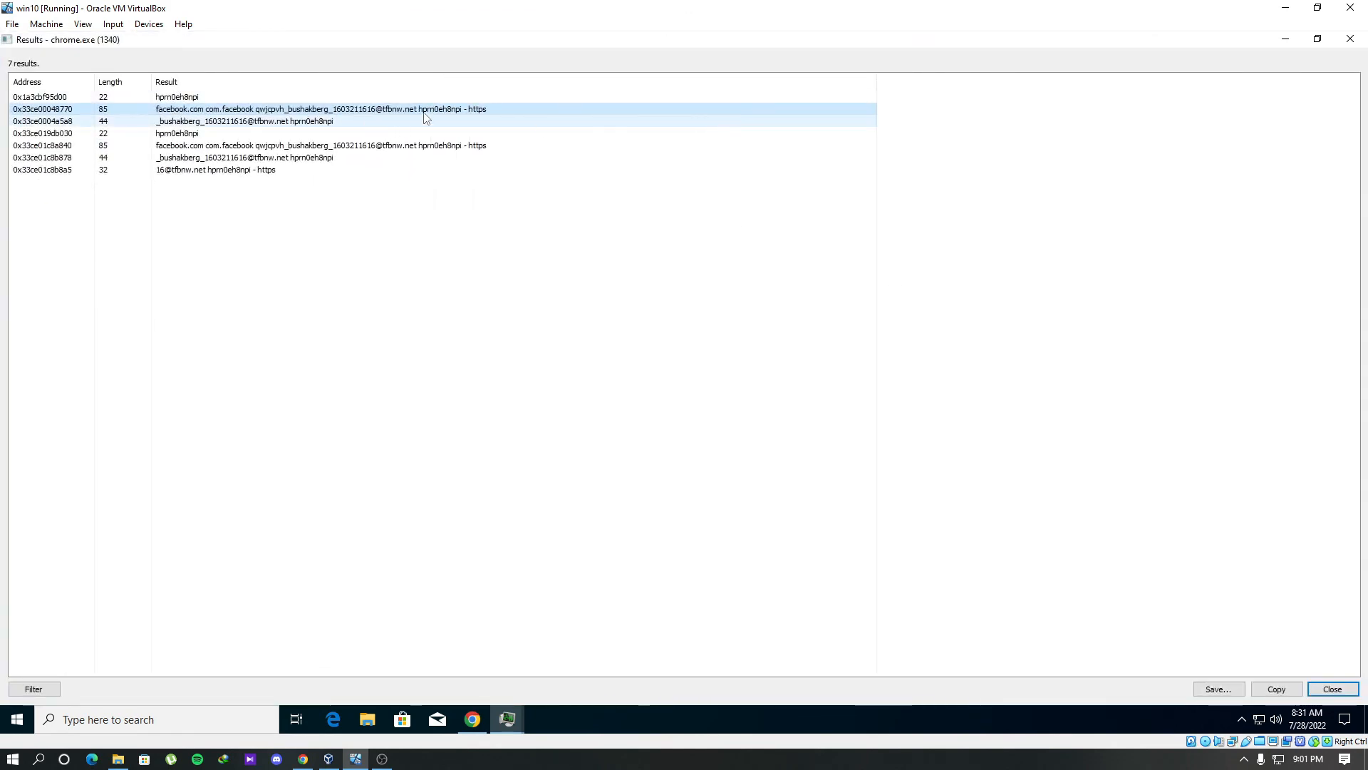
left_click(342, 110)
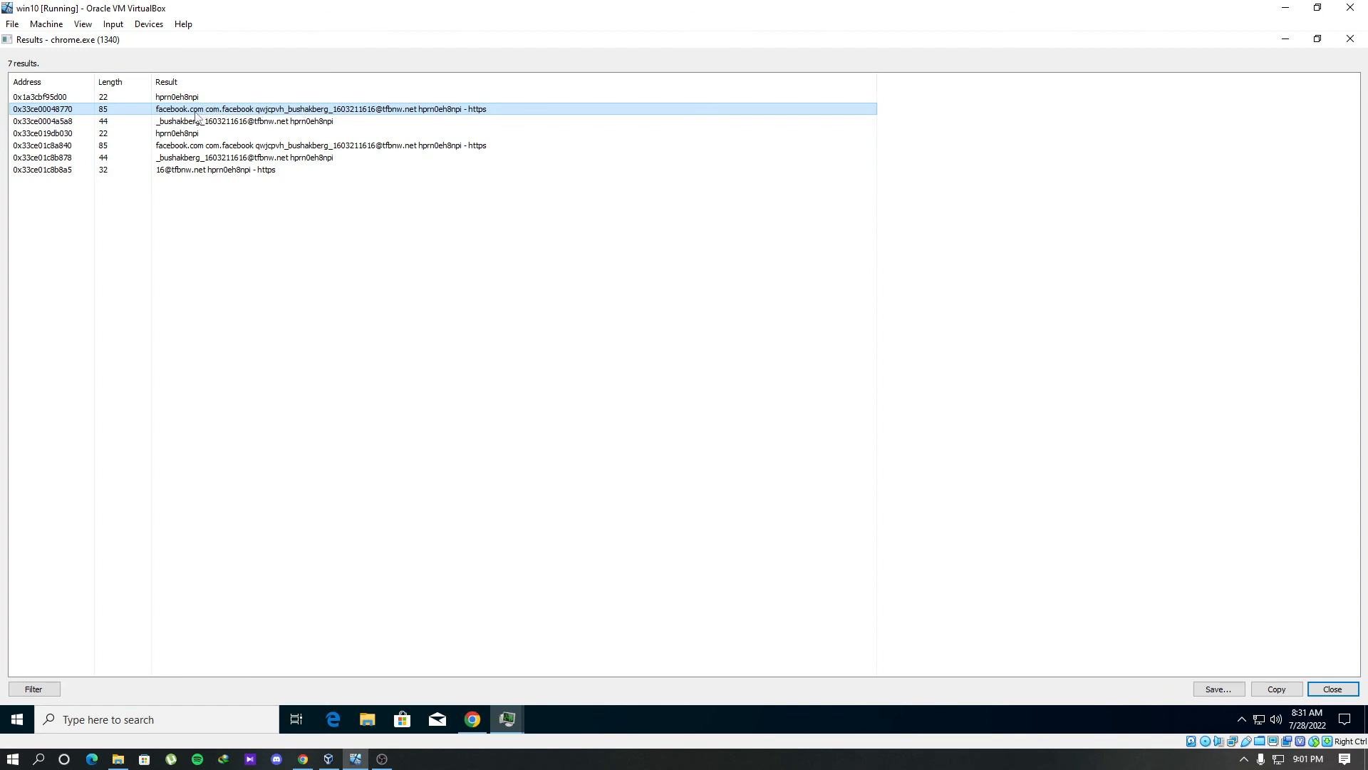
left_click(264, 145)
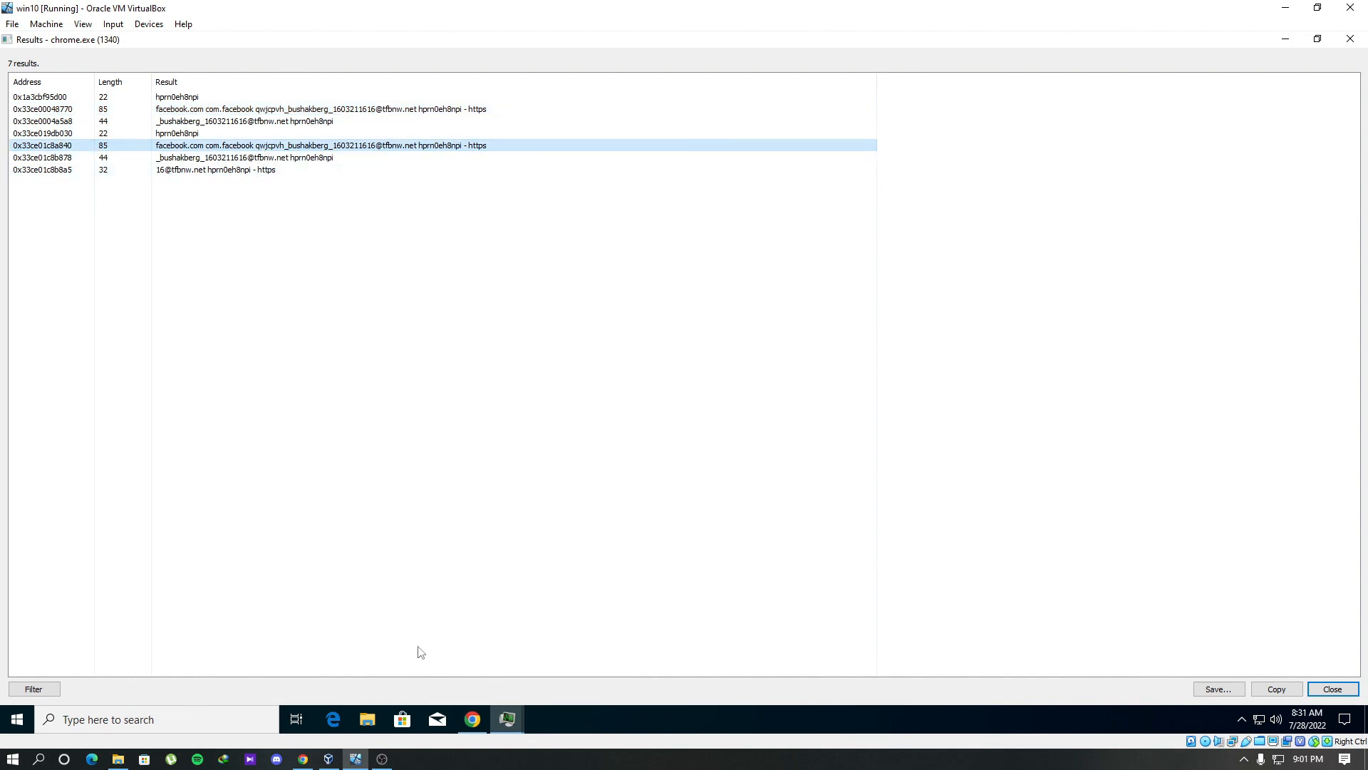
left_click(473, 718)
left_click(108, 49)
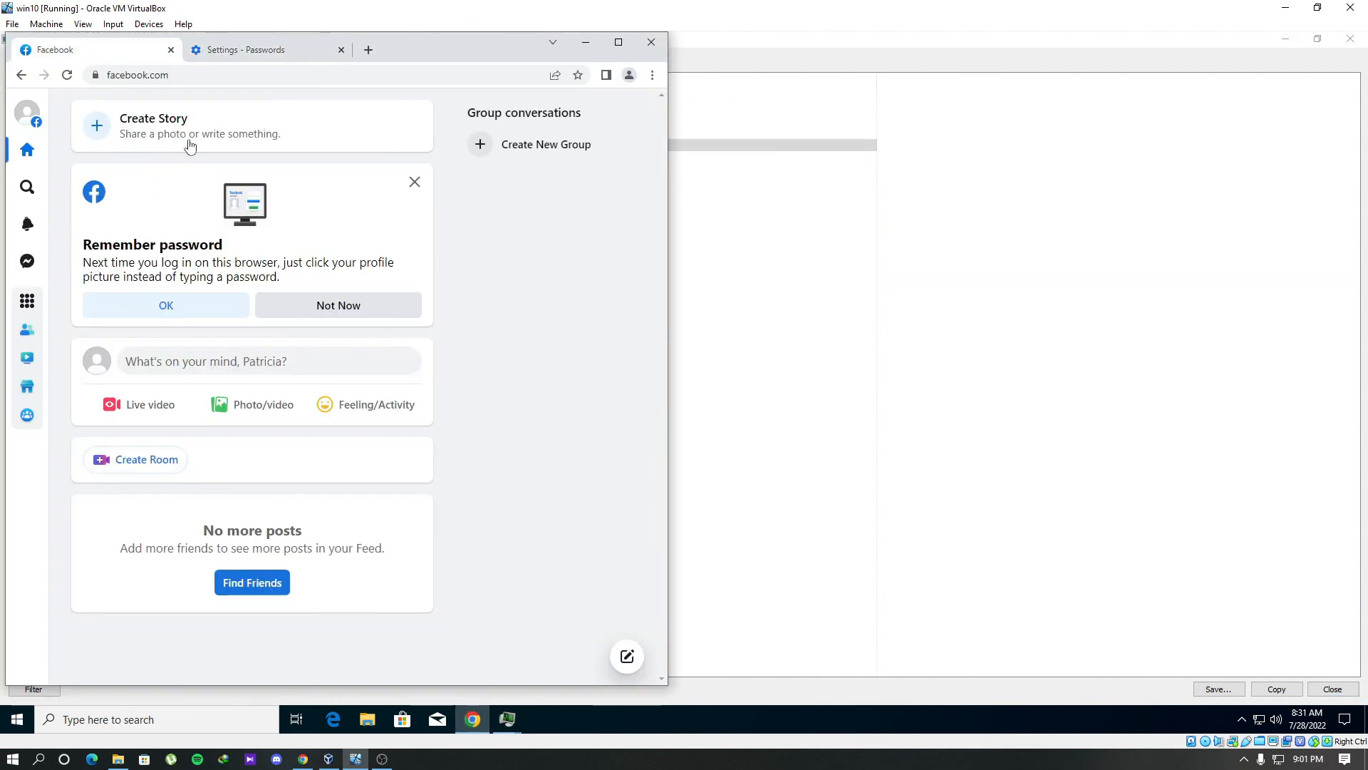
left_click(579, 45)
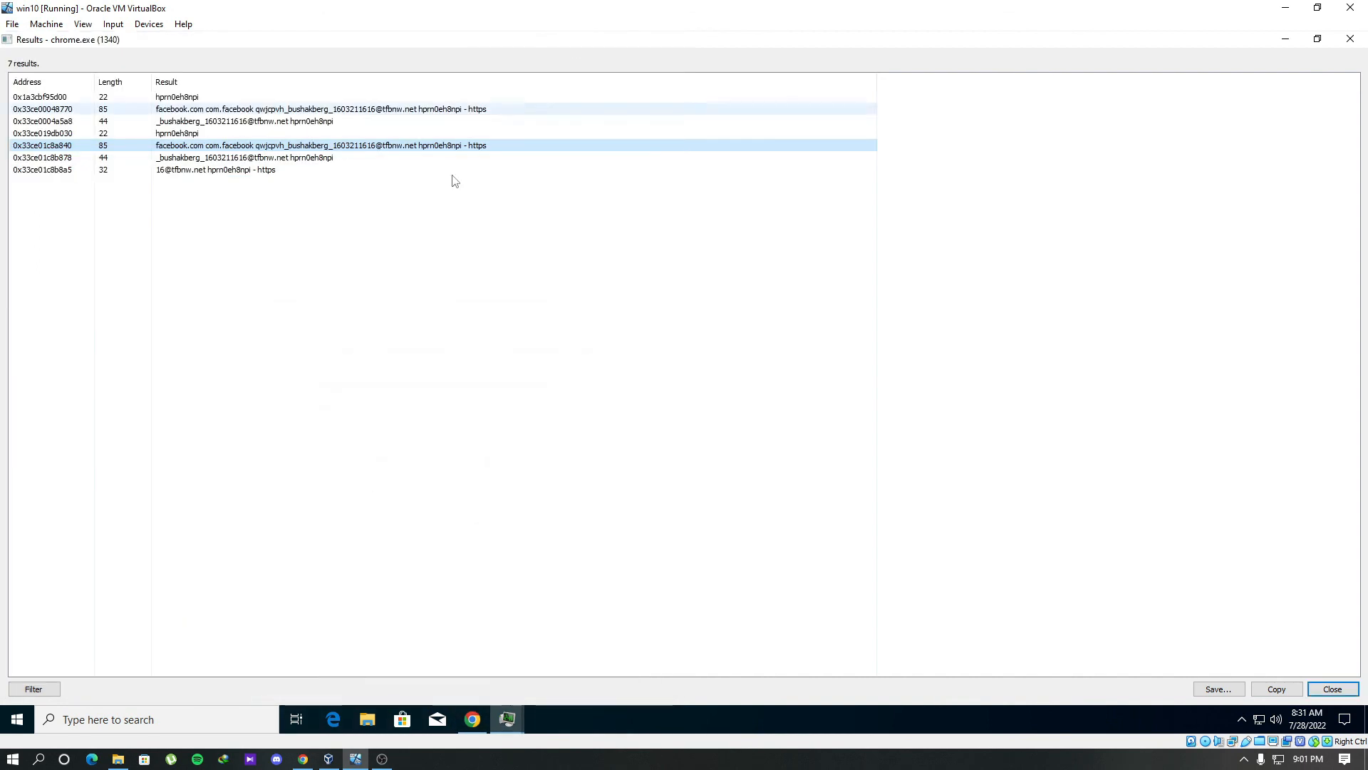
left_click(320, 145)
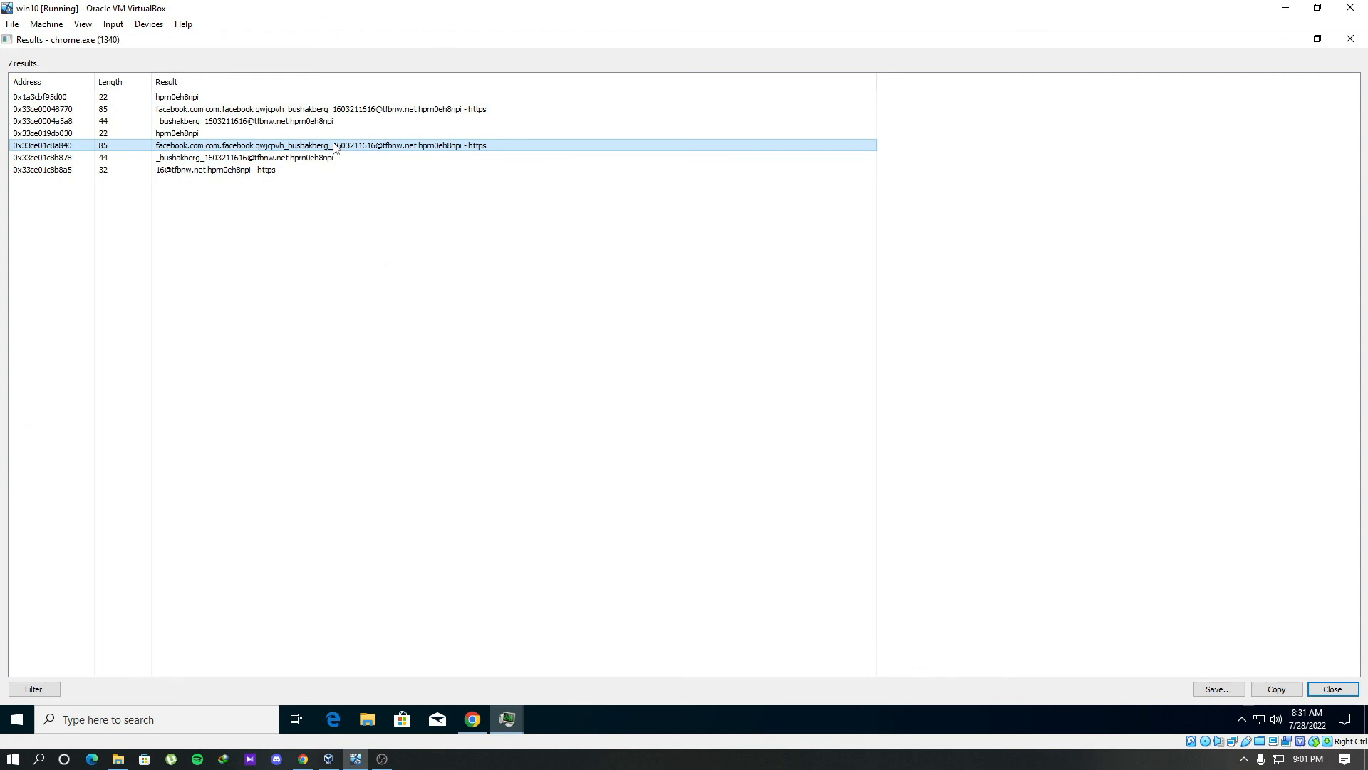
left_click(305, 157)
left_click(268, 171)
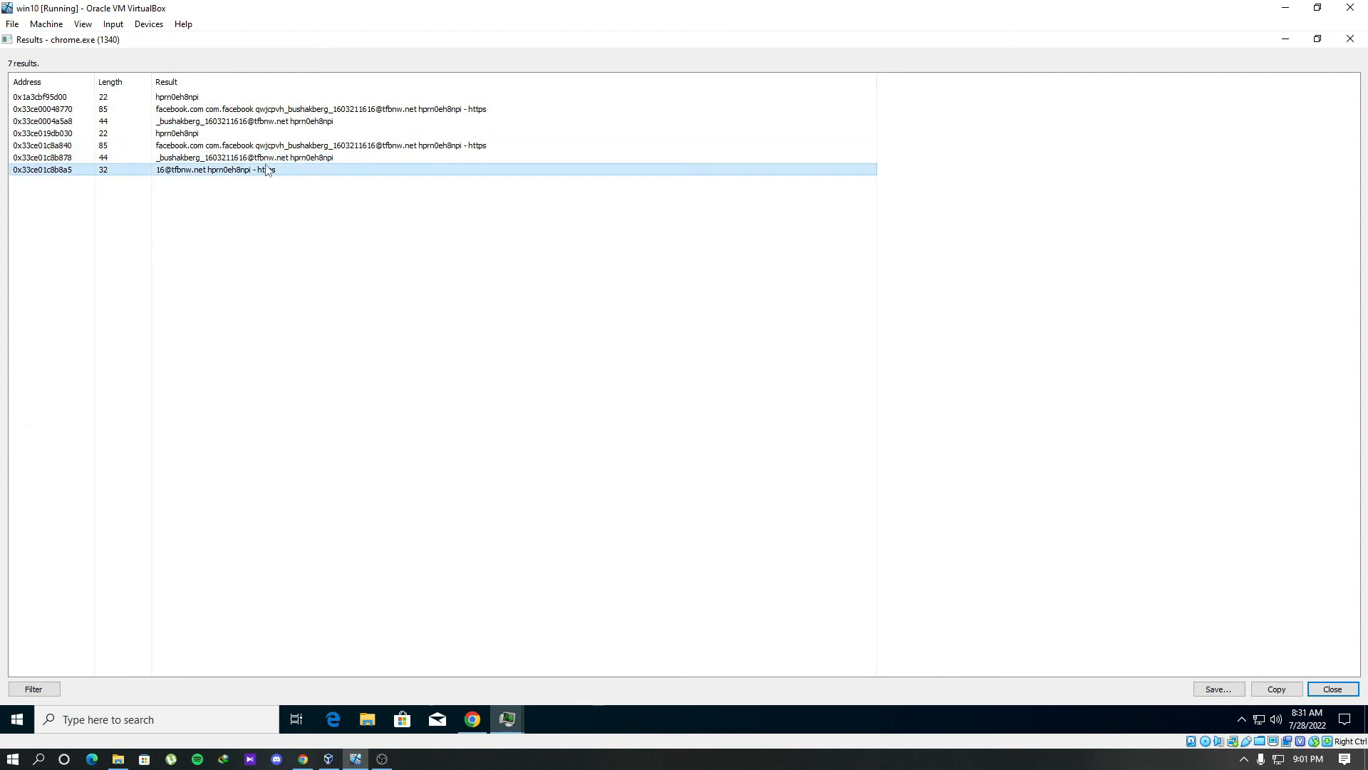
left_click(271, 145)
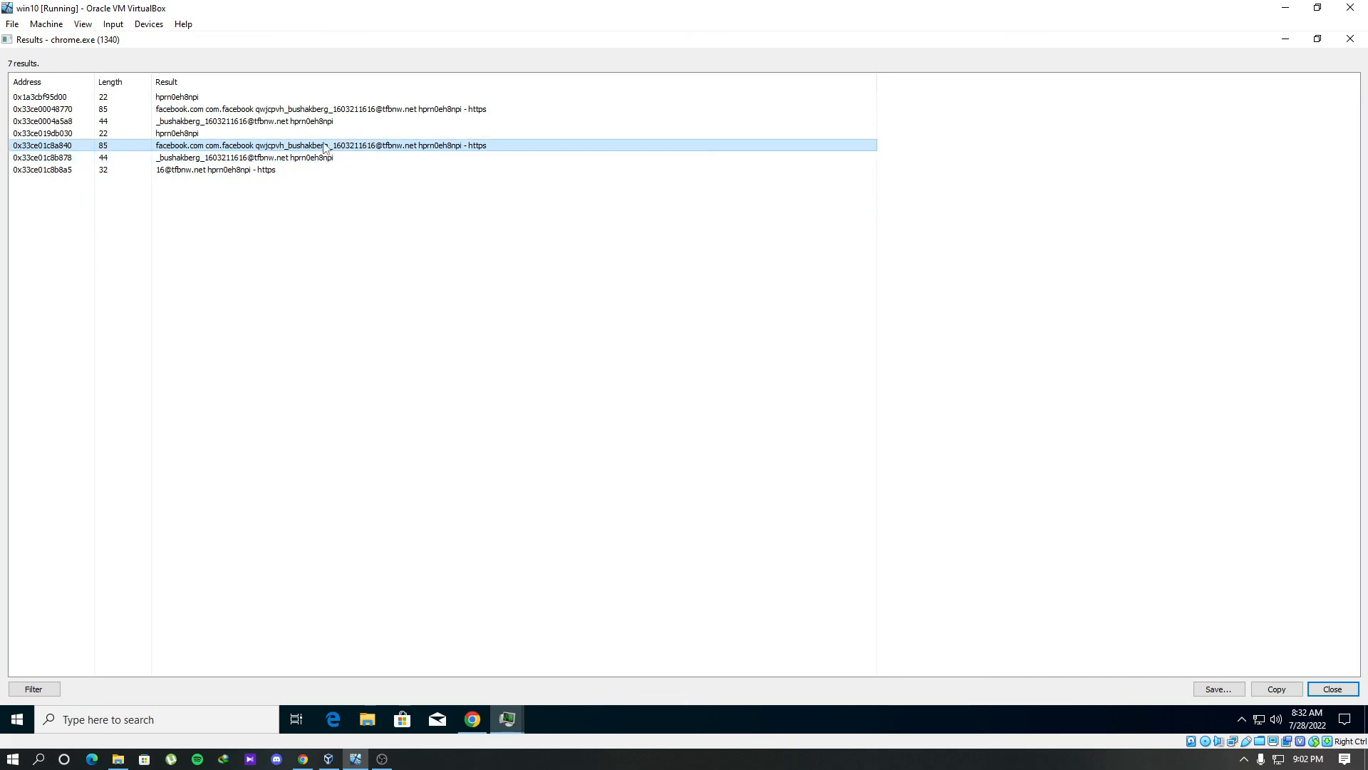
double_click(367, 146)
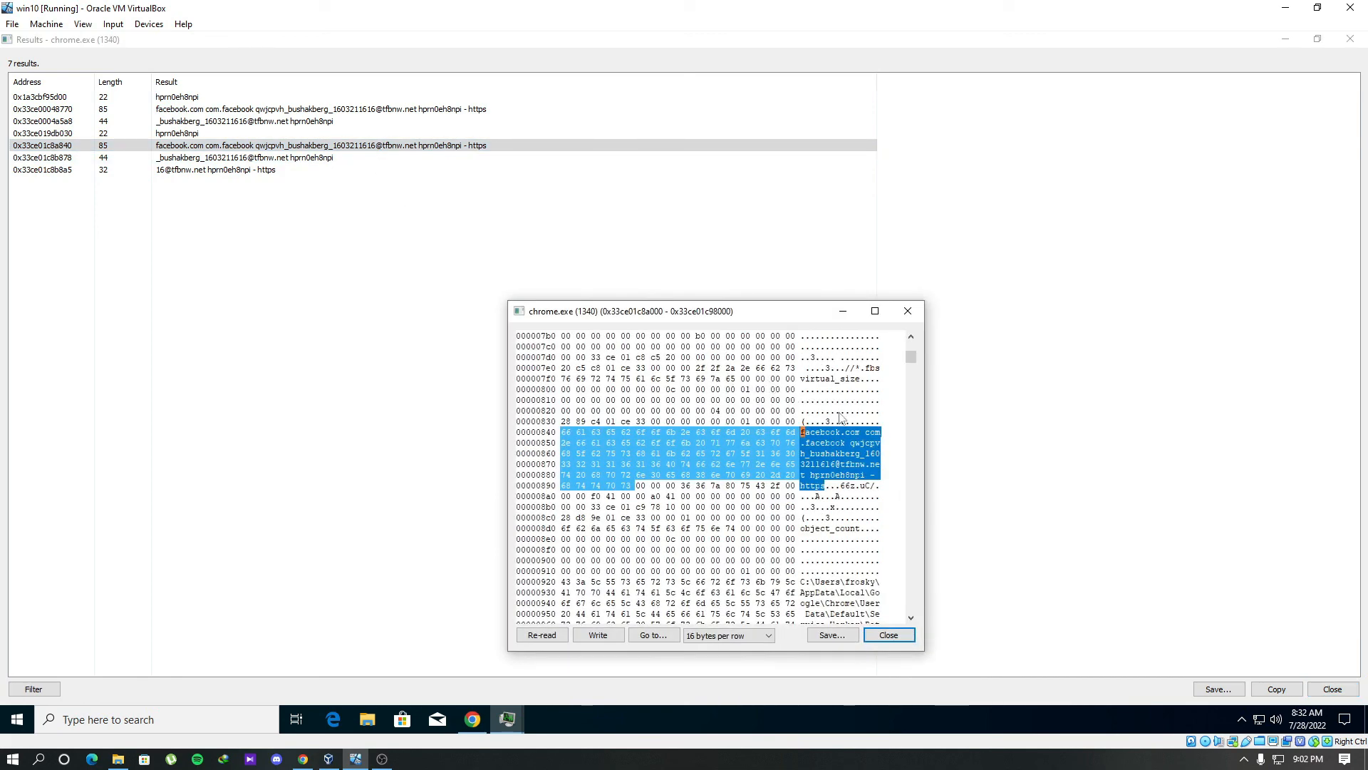
scroll(837, 458, "up", 3)
scroll(838, 457, "down", 2)
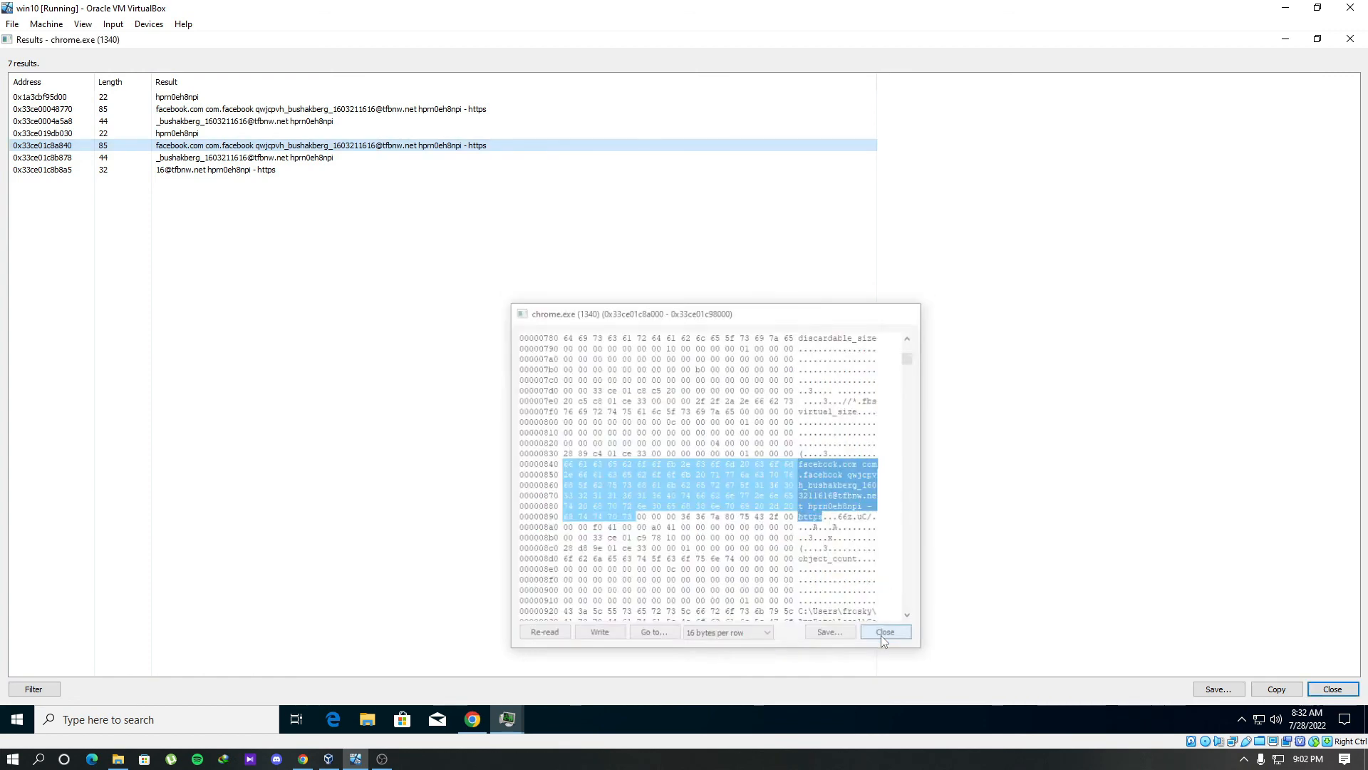
left_click(882, 640)
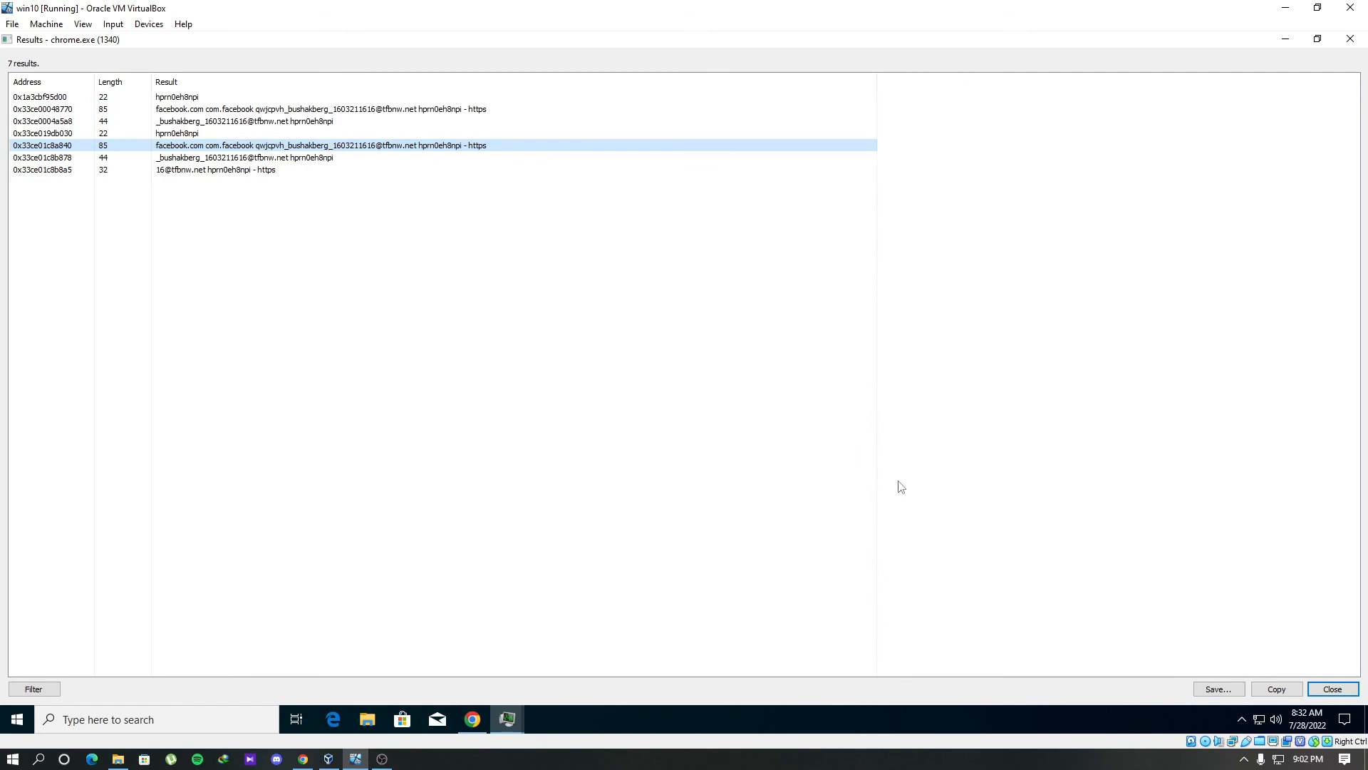